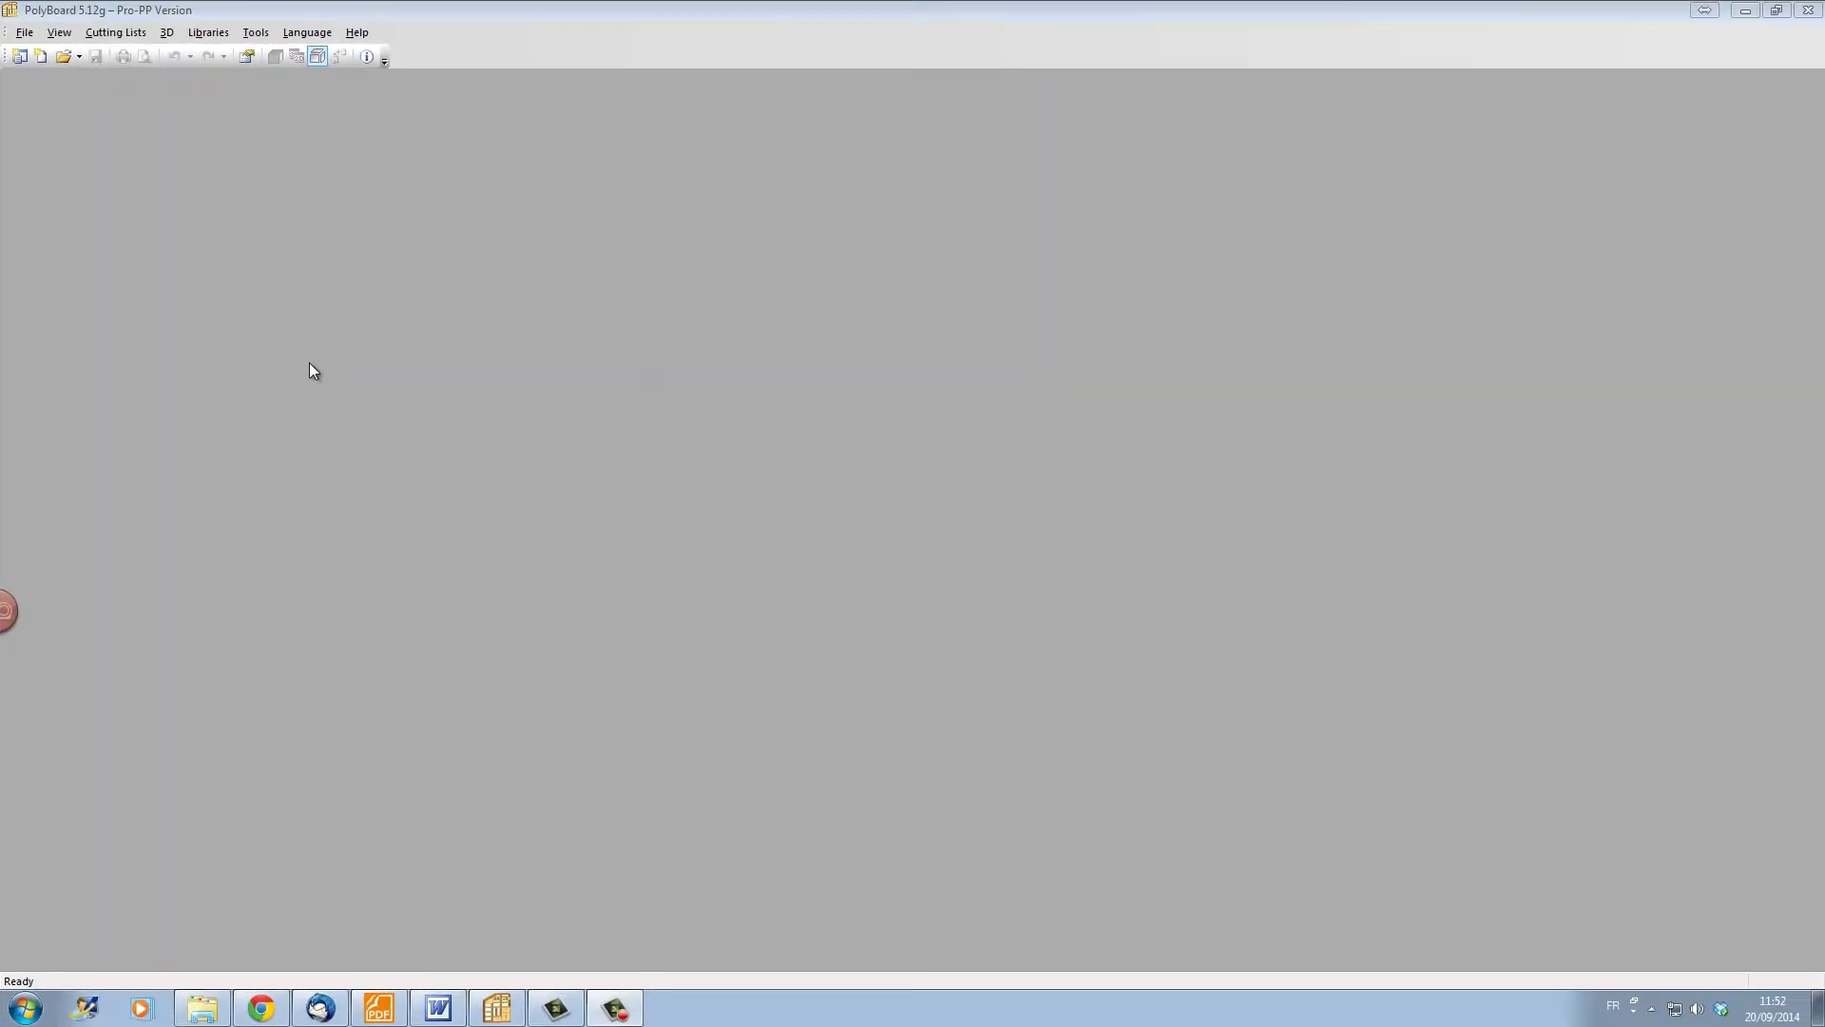
# Step: Create a default box cabinet and view it shaded in 3D from an angle
pyautogui.click(42, 54)
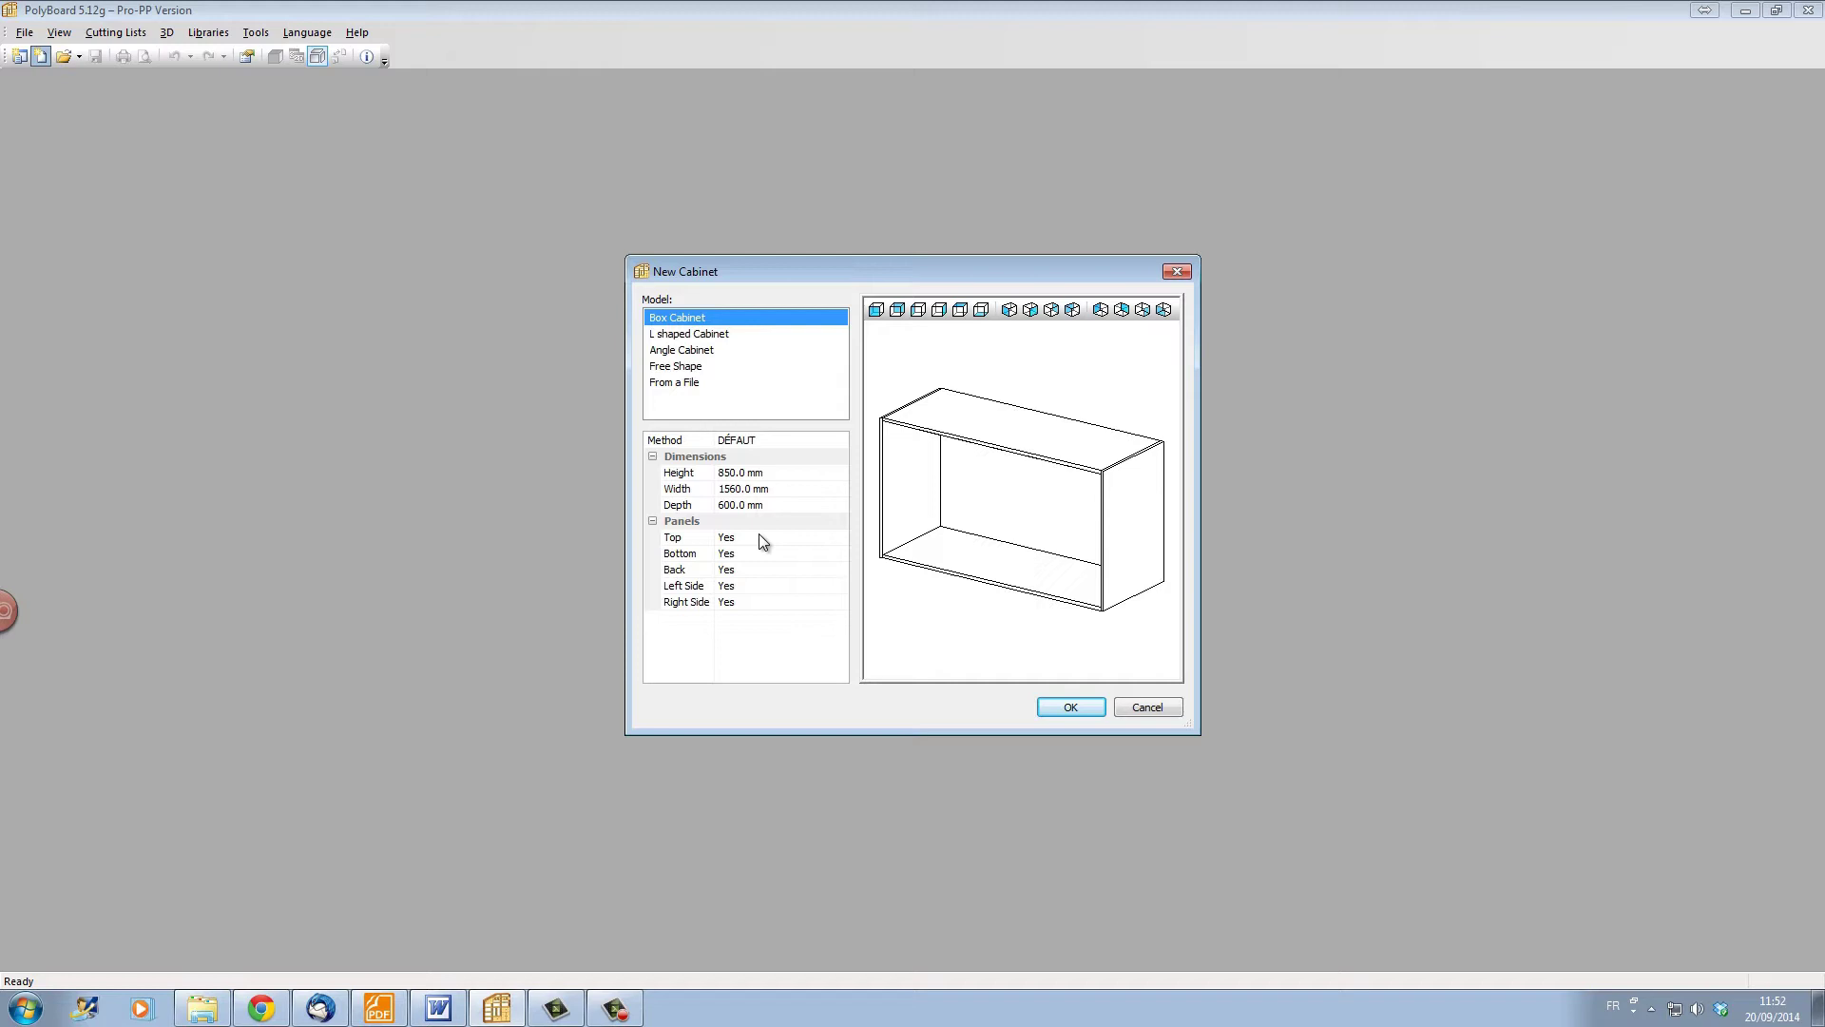
pyautogui.click(1070, 707)
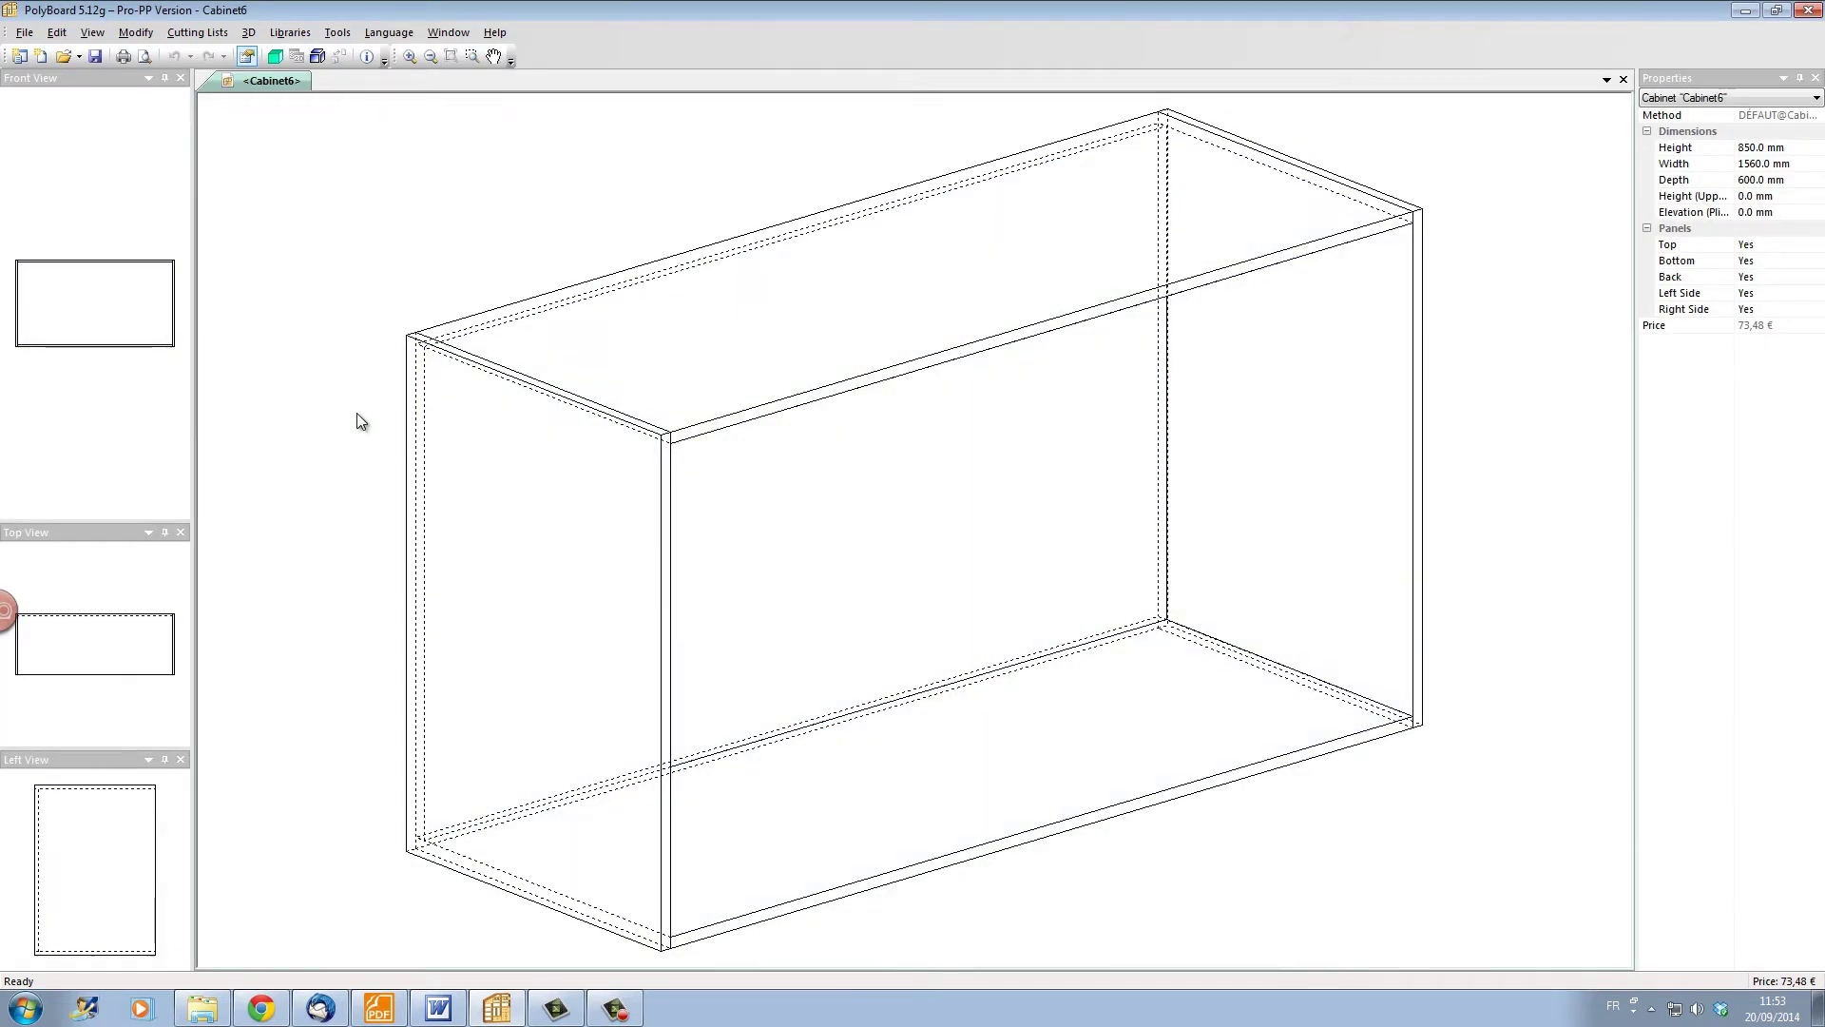
pyautogui.click(275, 56)
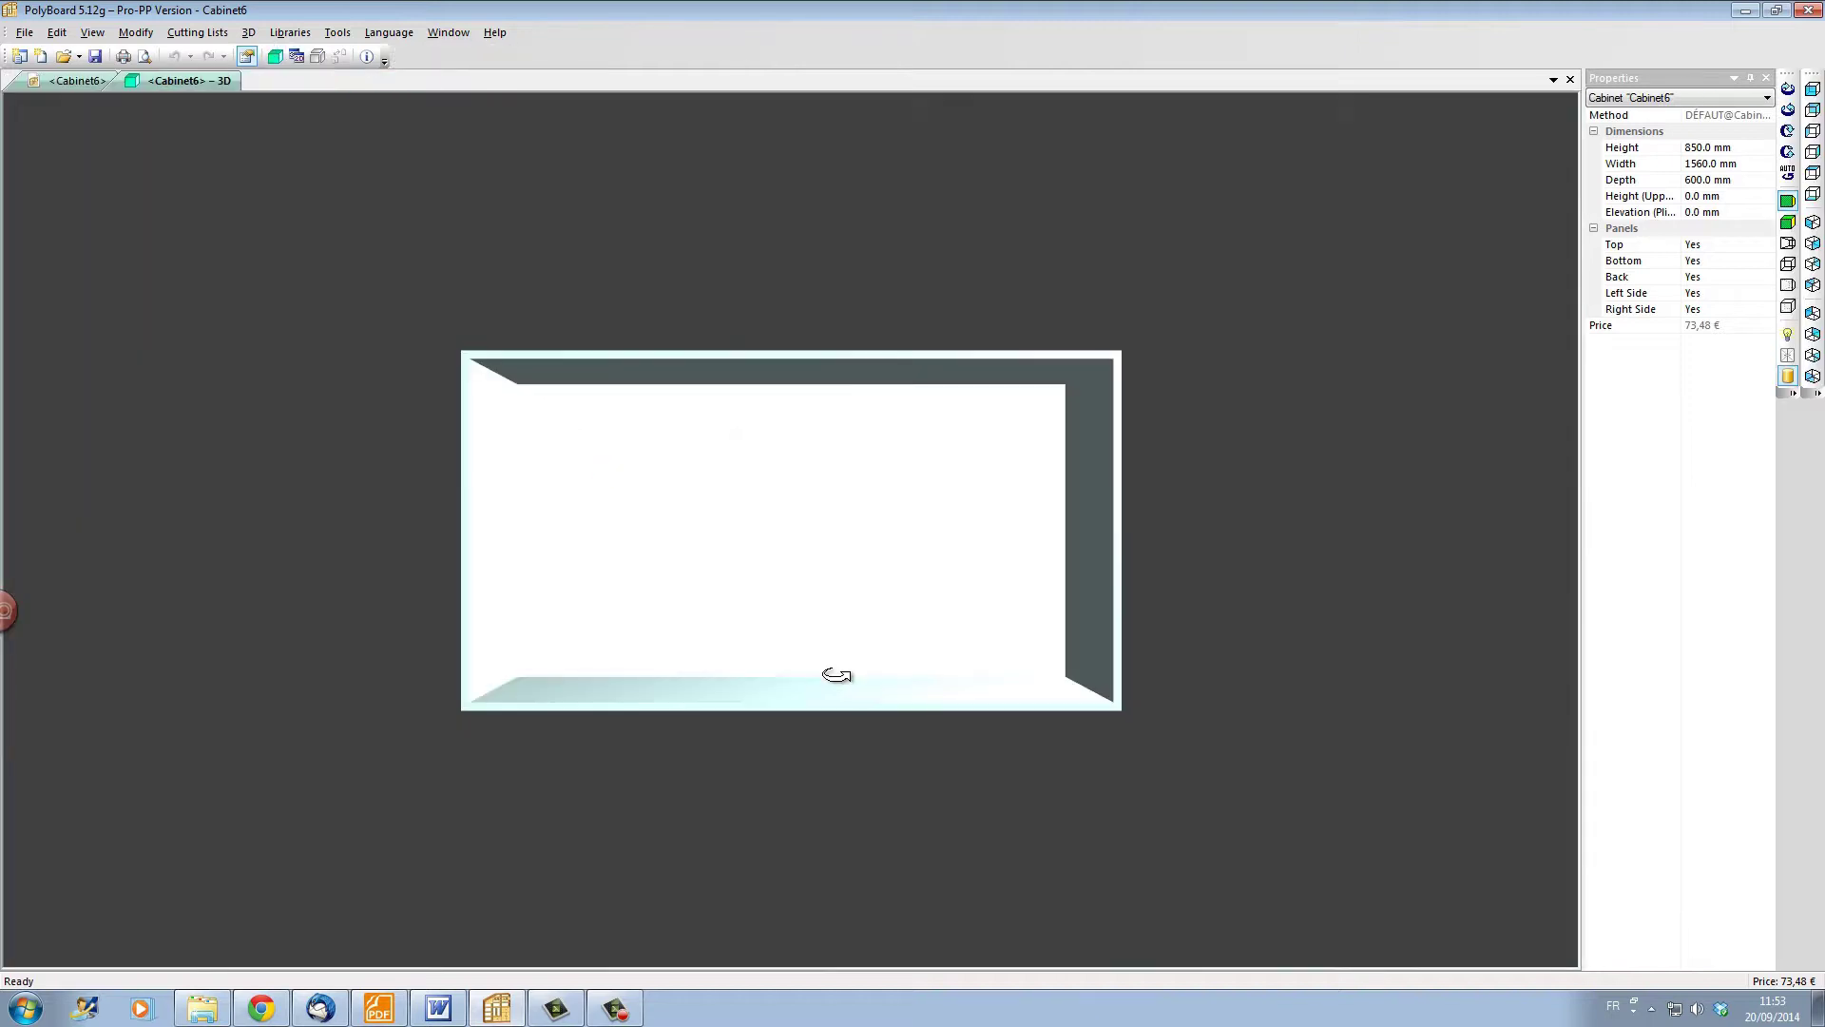
pyautogui.moveTo(811, 561); pyautogui.dragTo(1098, 646)
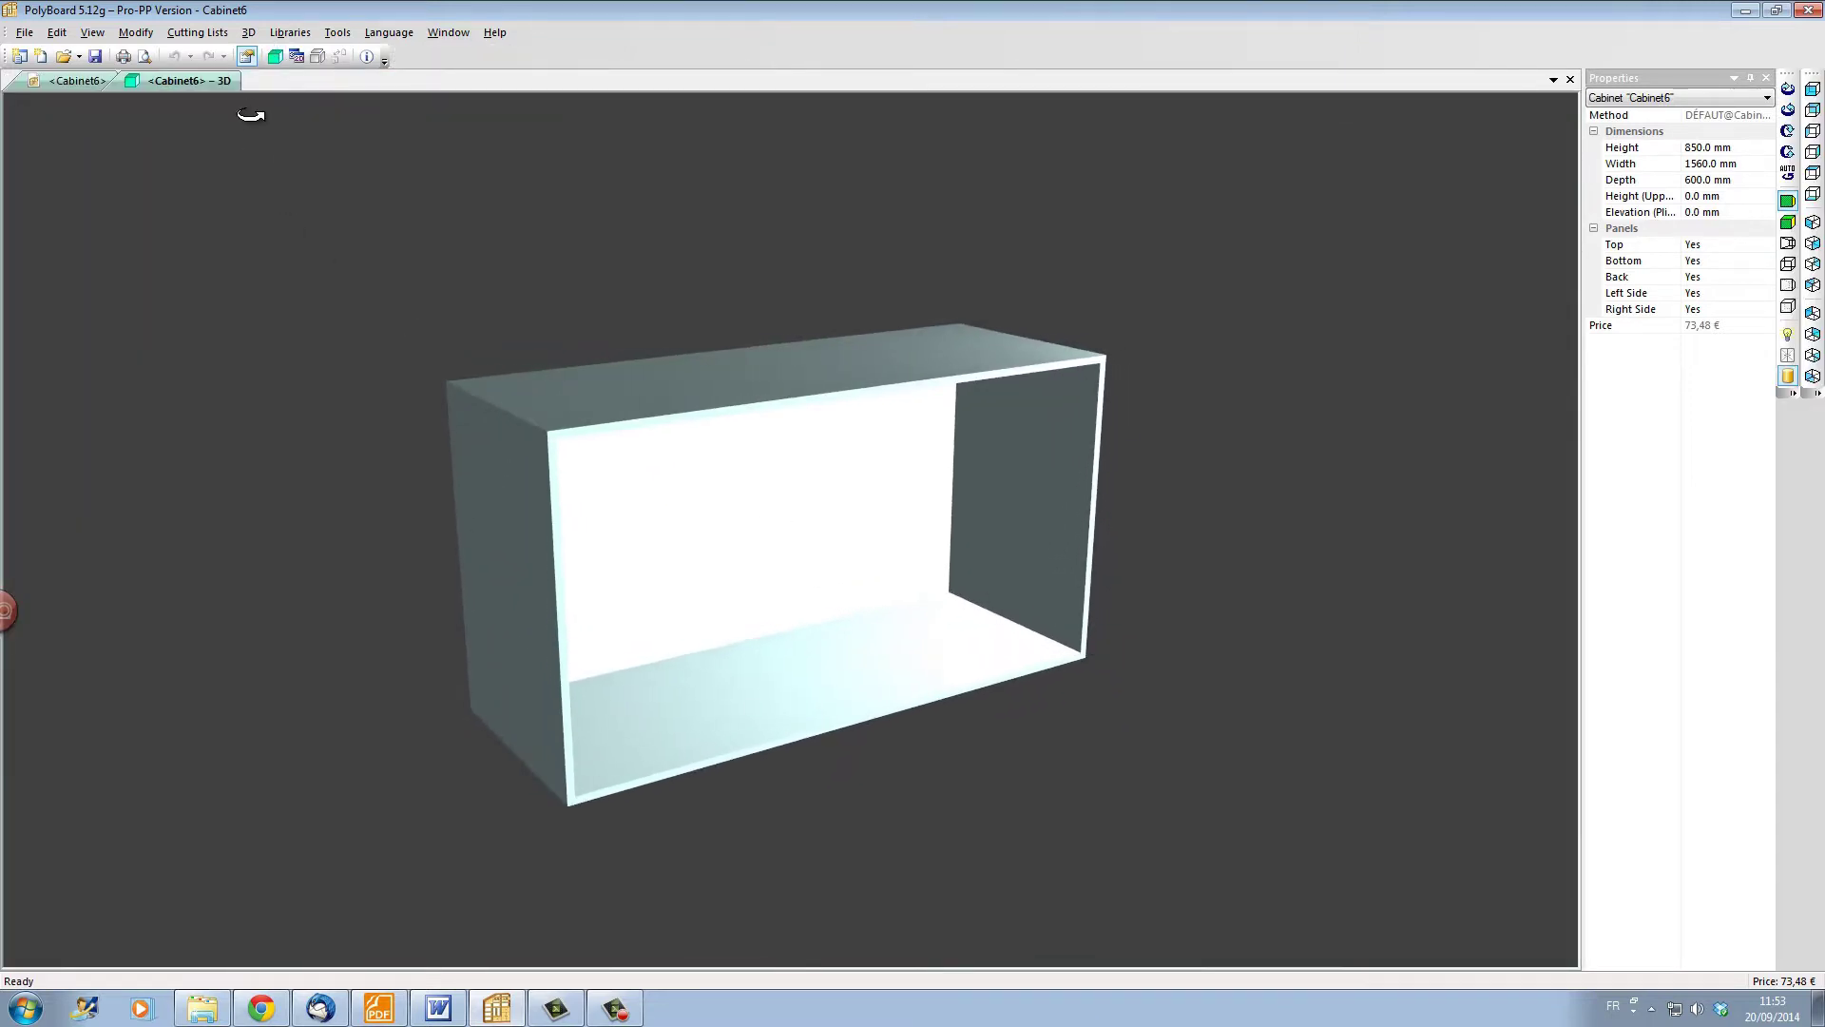
# Step: Apply the bookcase1 manufacturing method from the Manufacturing Methods library
pyautogui.click(282, 37)
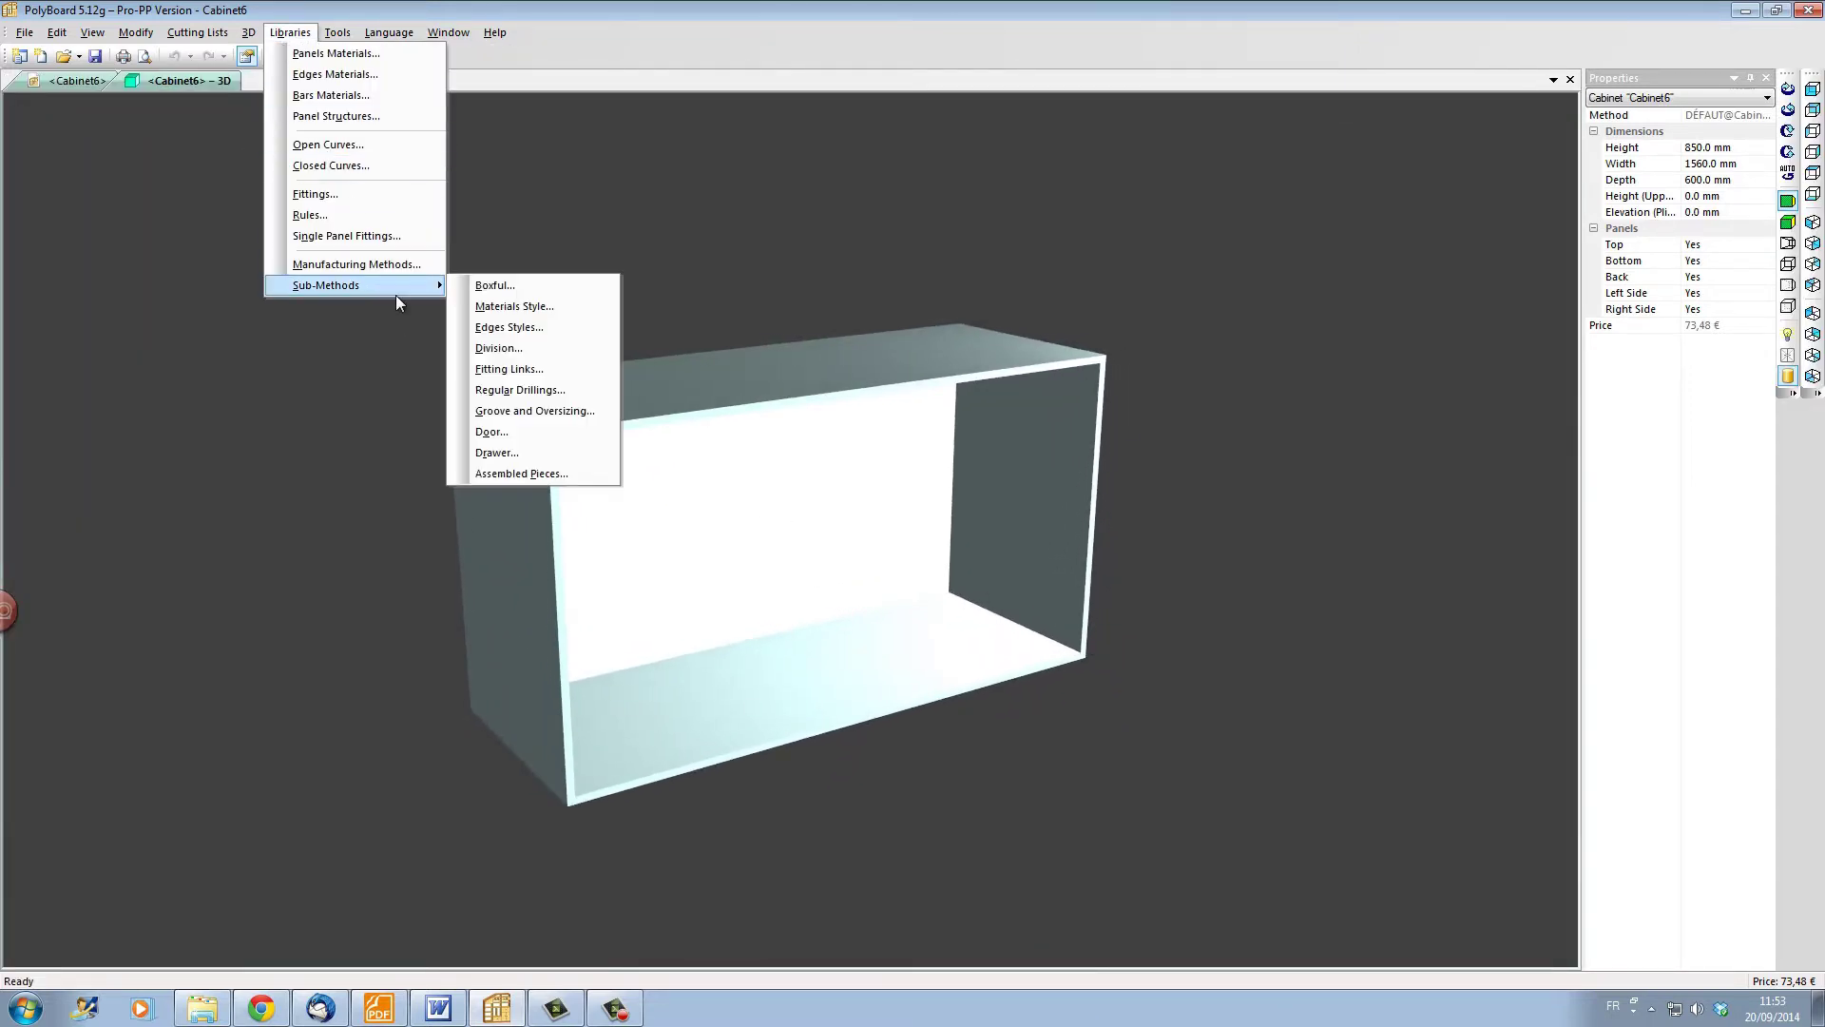
pyautogui.click(390, 268)
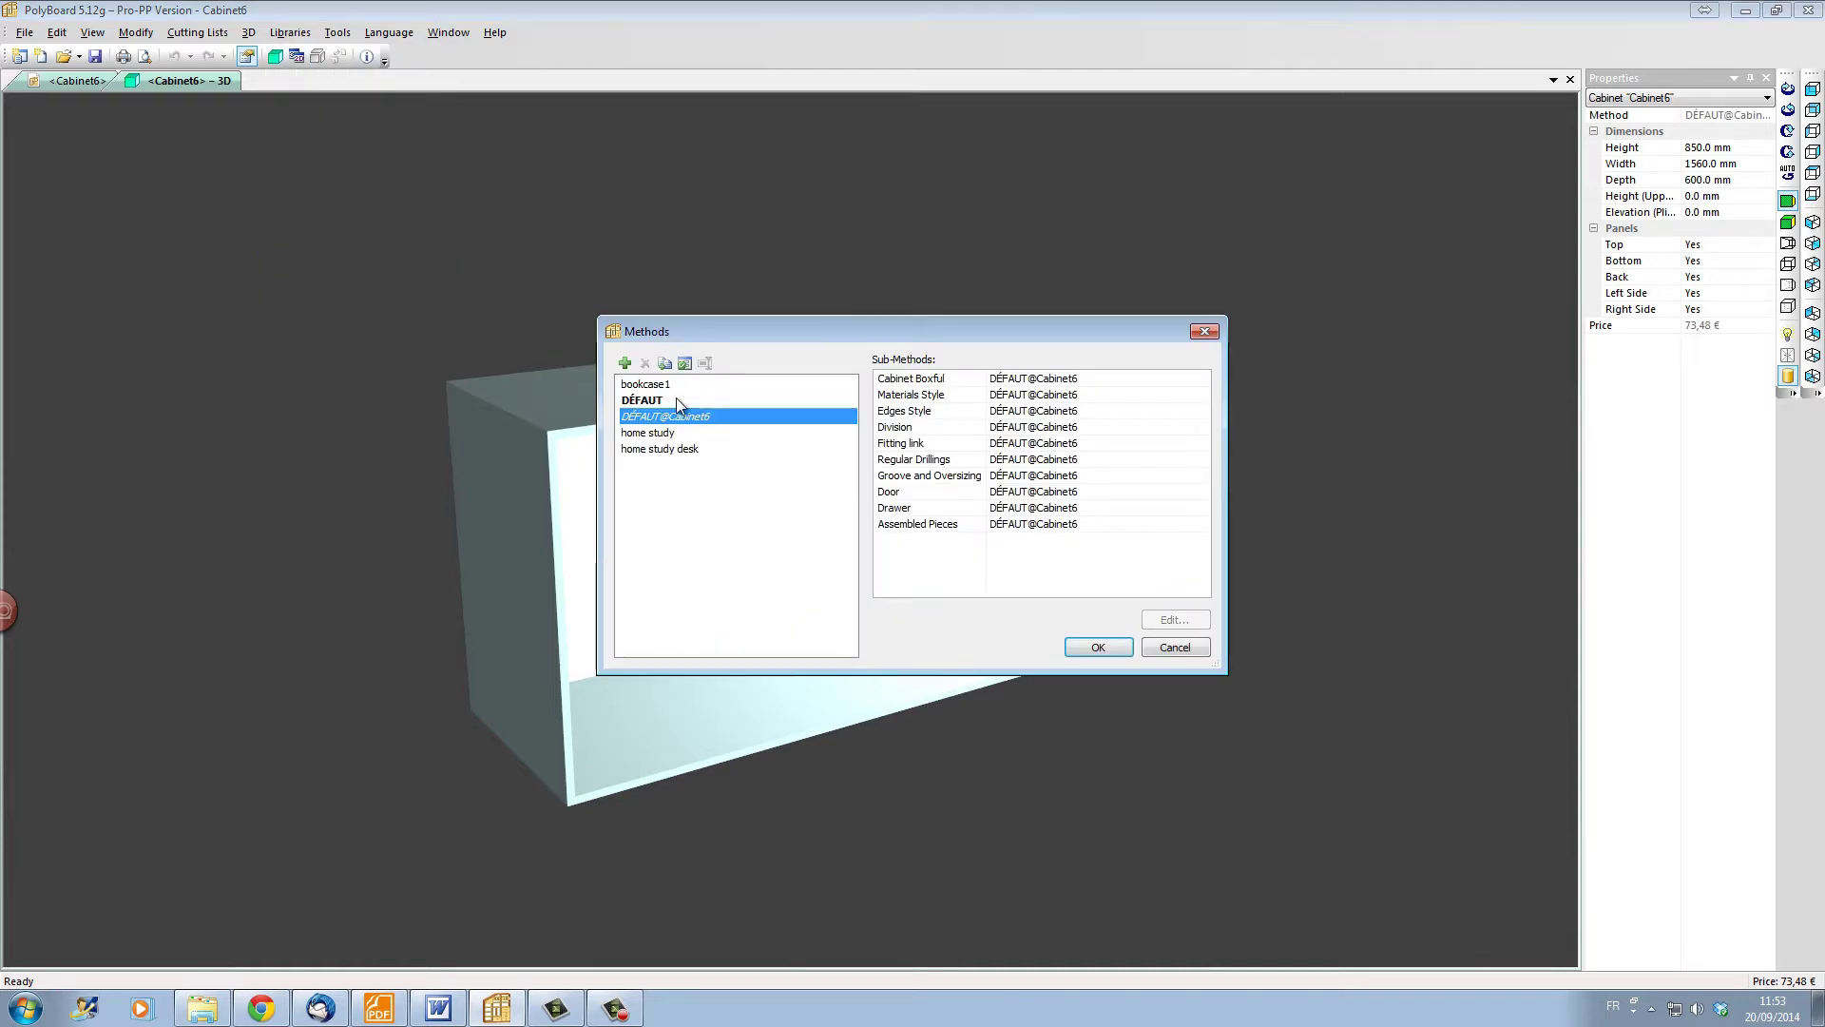
pyautogui.click(651, 384)
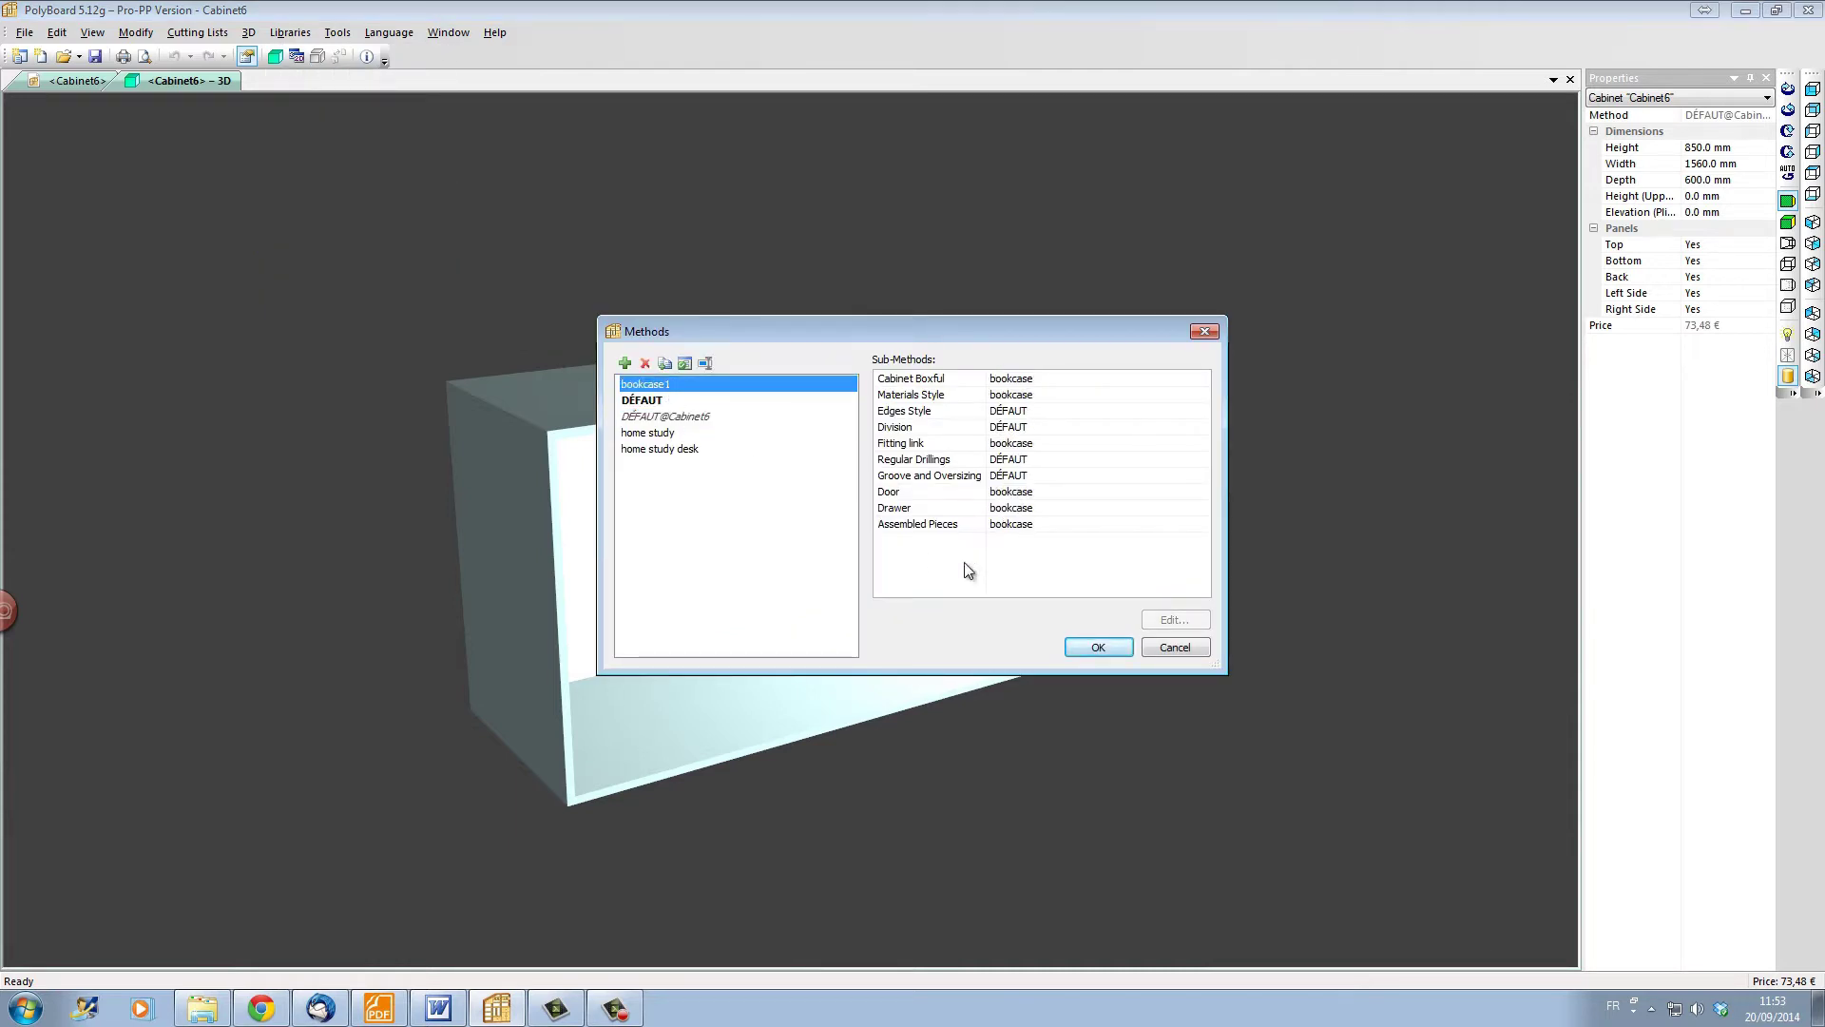
pyautogui.click(1079, 649)
pyautogui.click(876, 547)
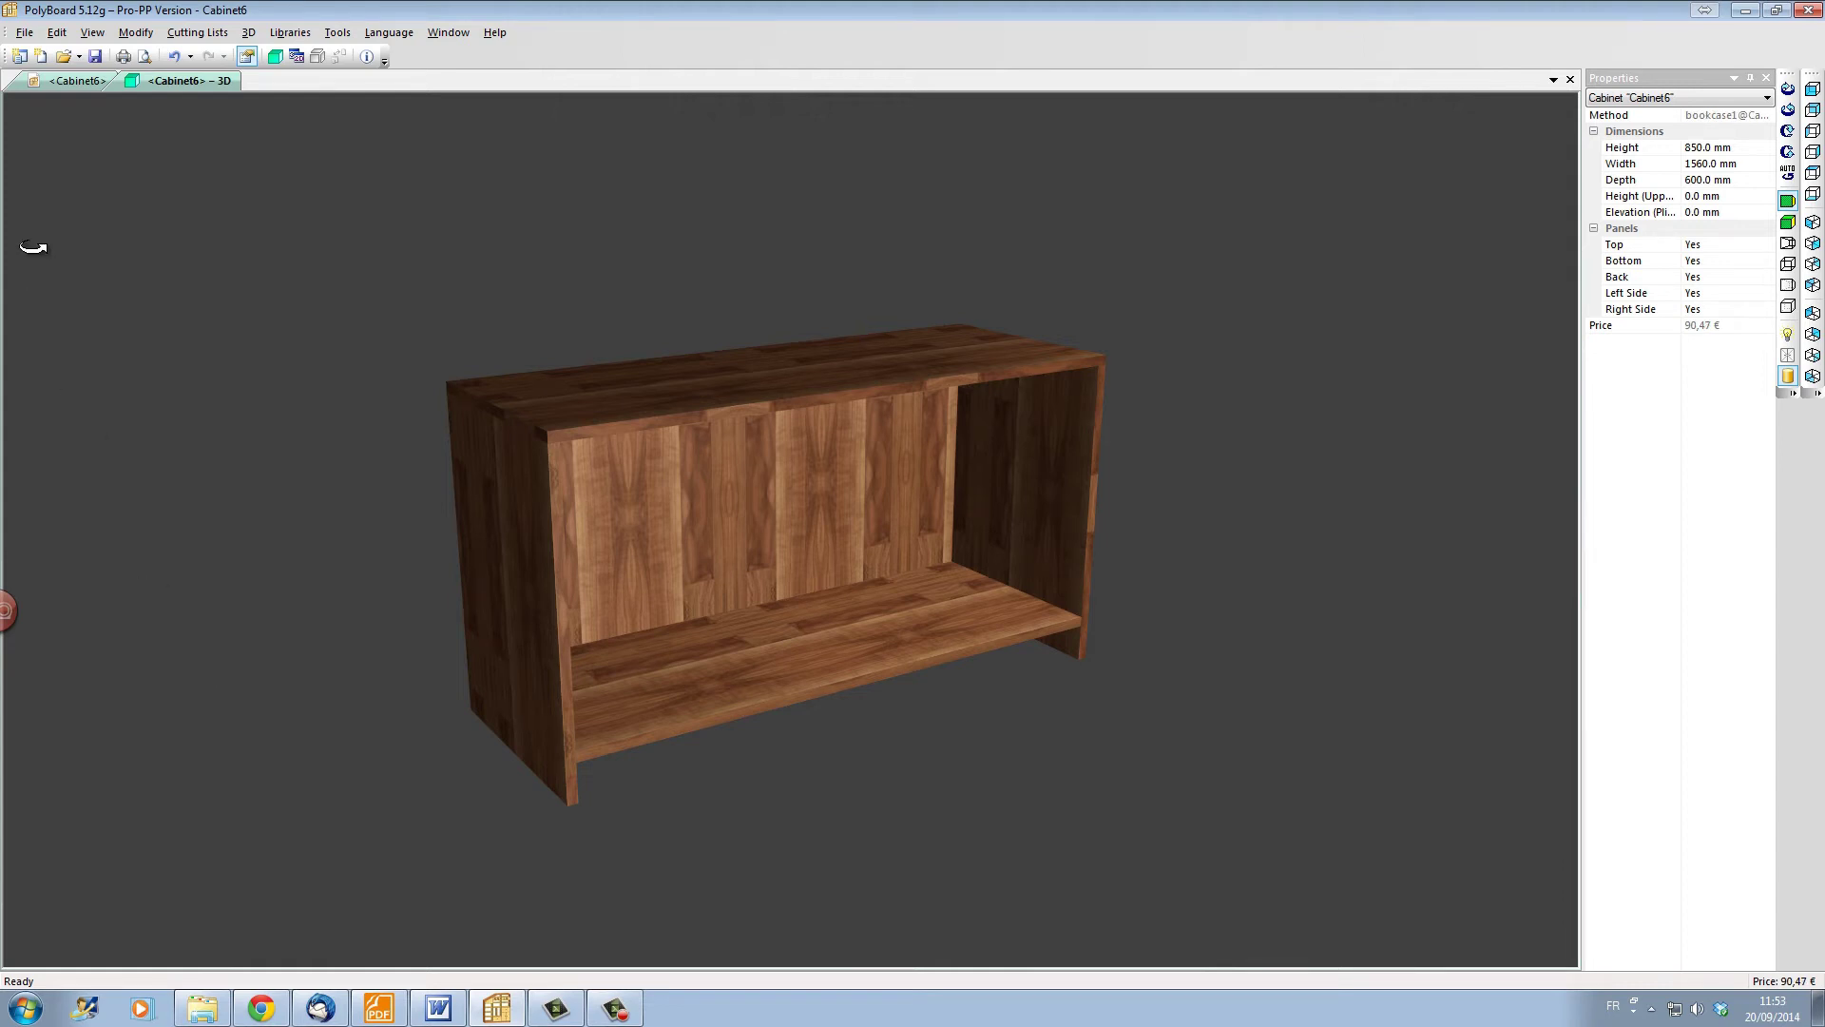
# Step: Add a front plinth to the cabinet's bottom zone in the wireframe view
pyautogui.click(36, 79)
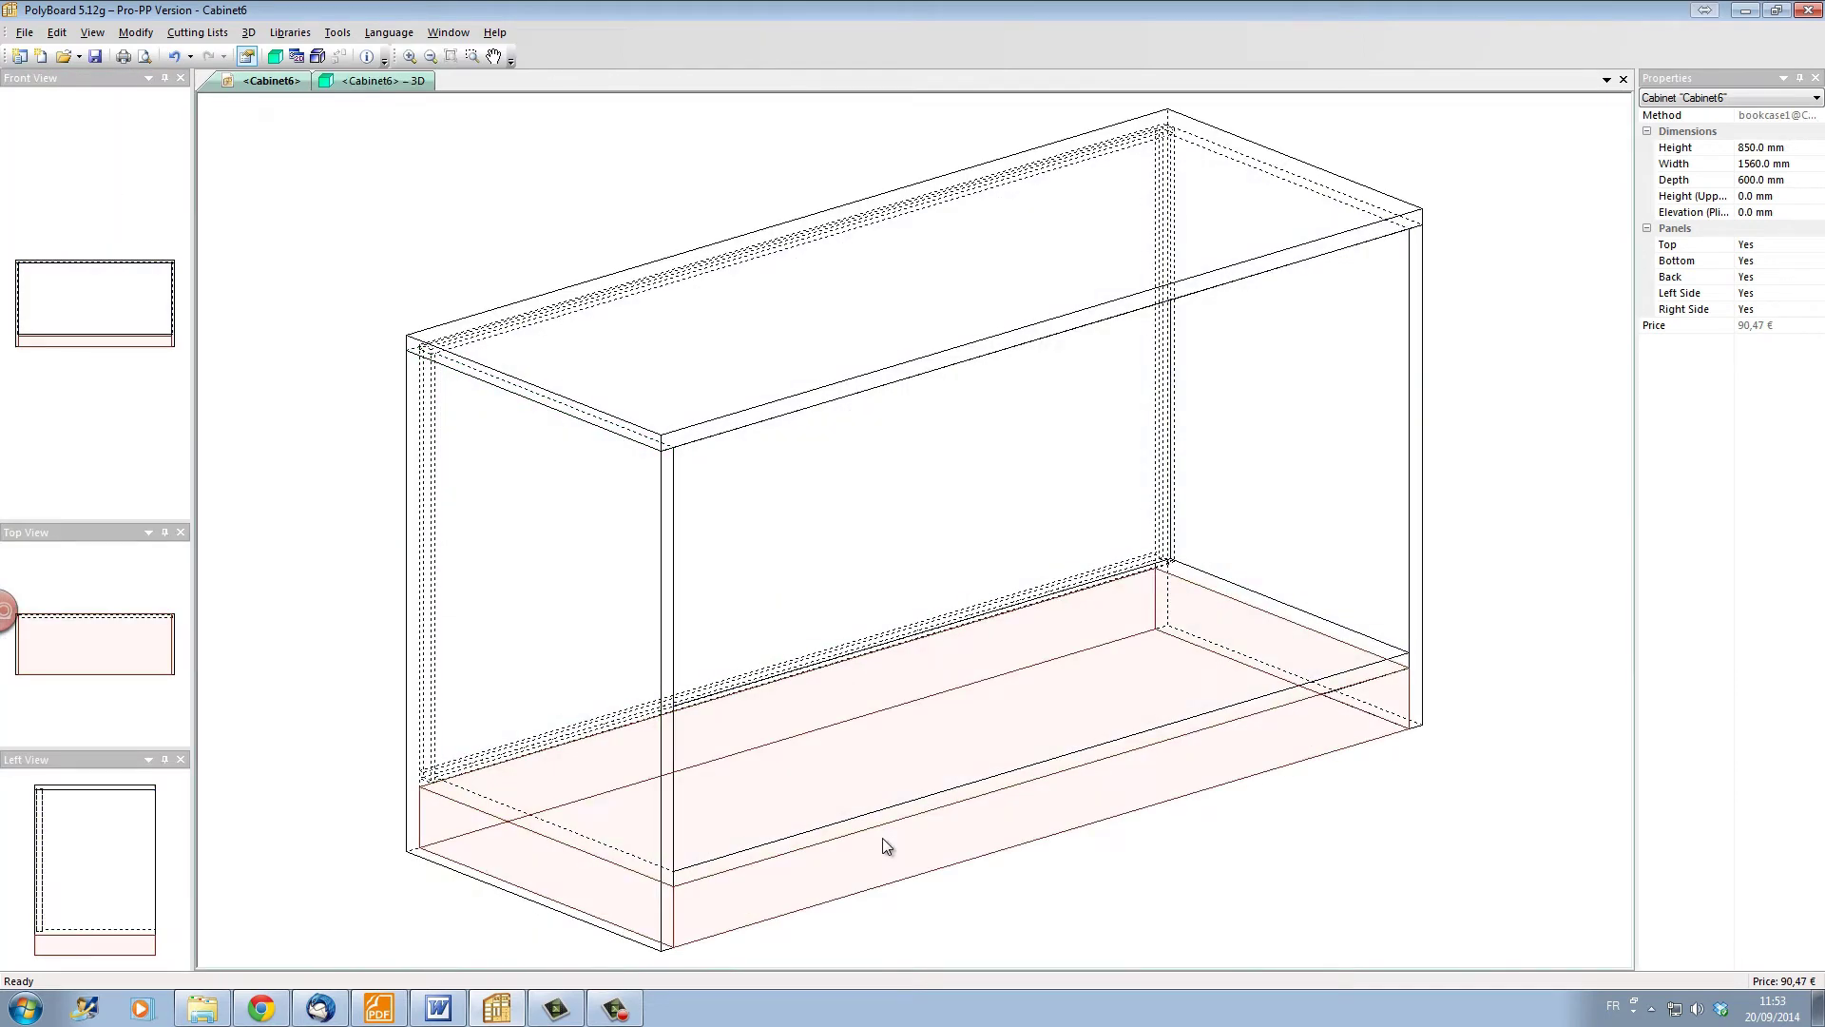
pyautogui.click(880, 841)
pyautogui.rightClick(880, 840)
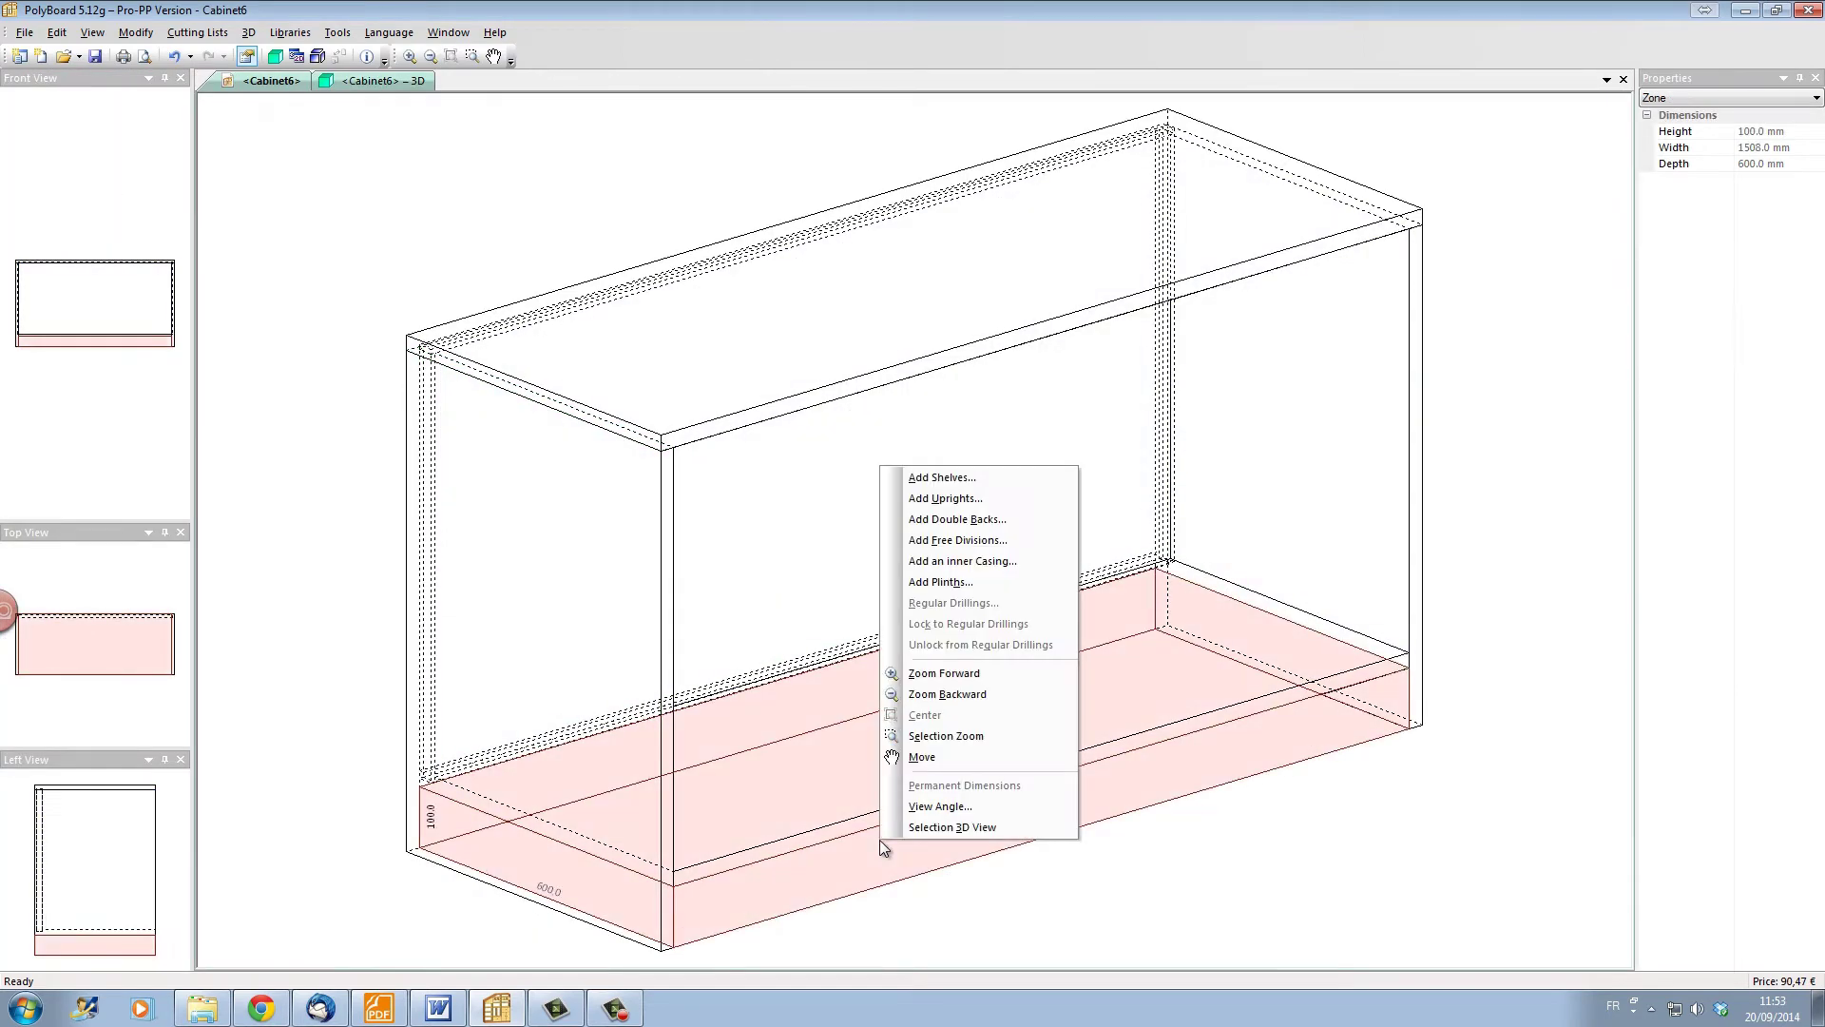
pyautogui.click(979, 573)
pyautogui.click(798, 448)
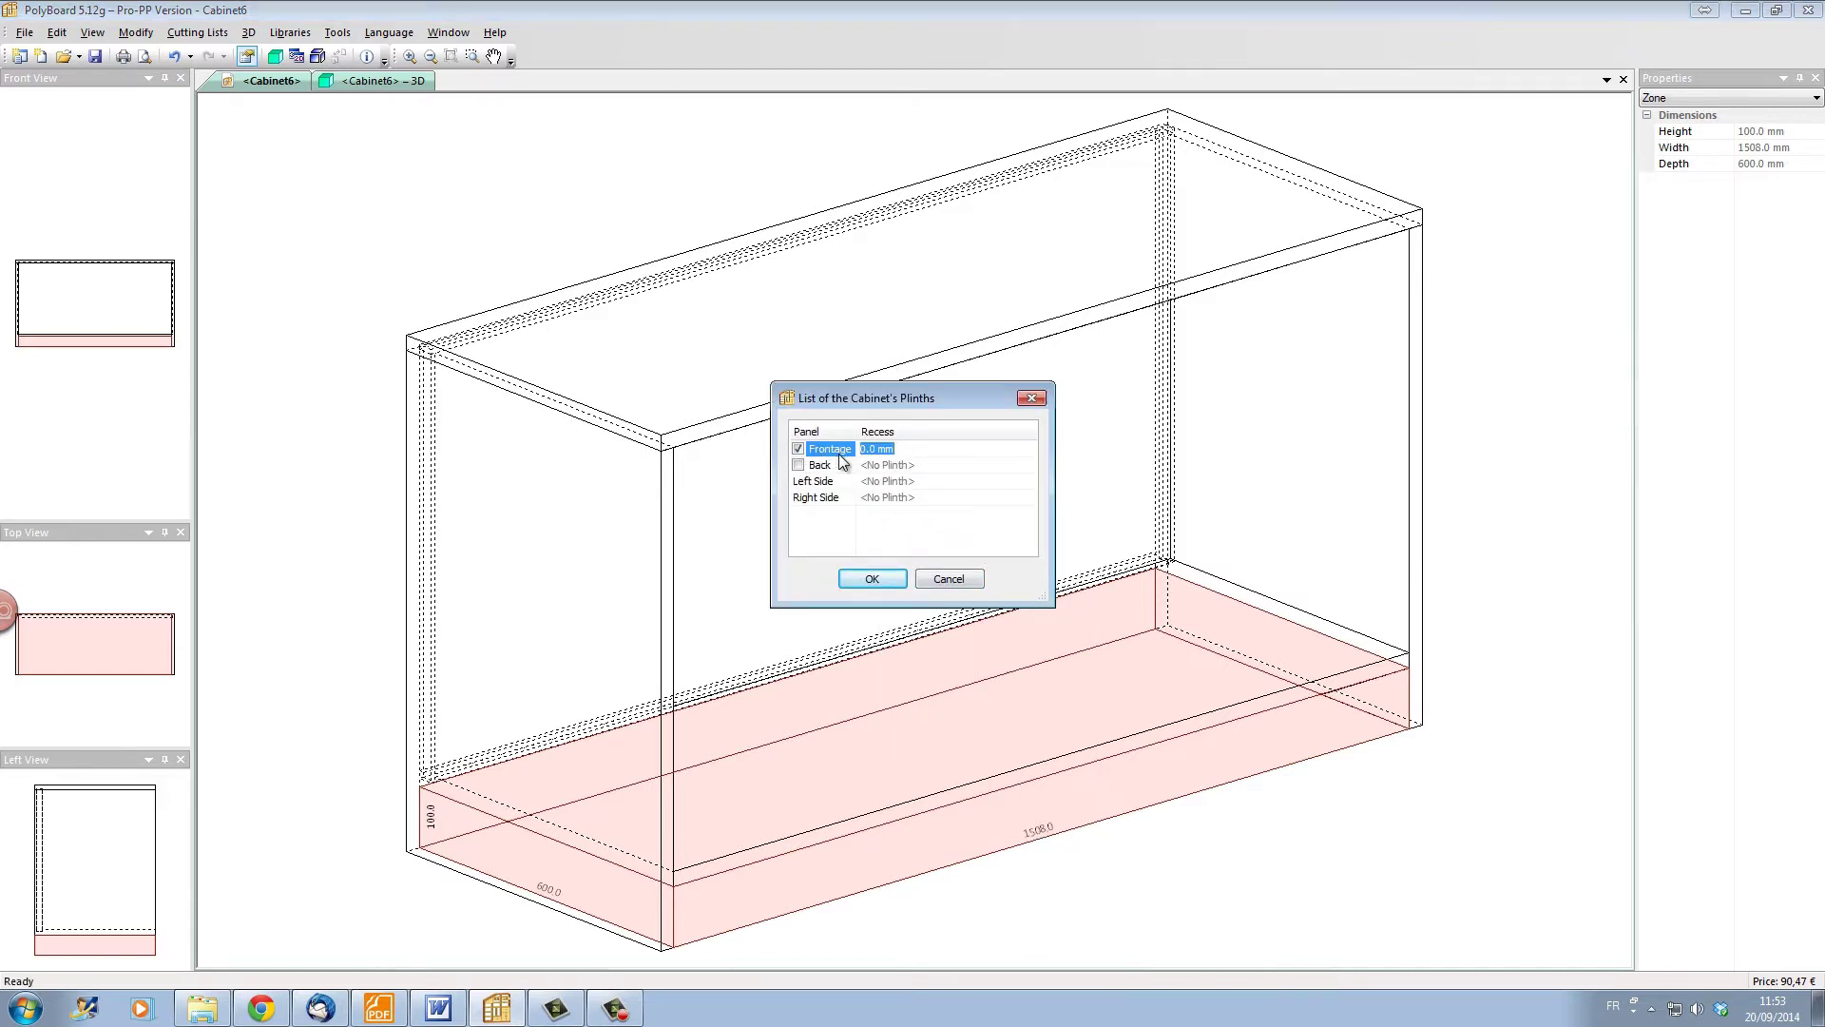
pyautogui.click(885, 576)
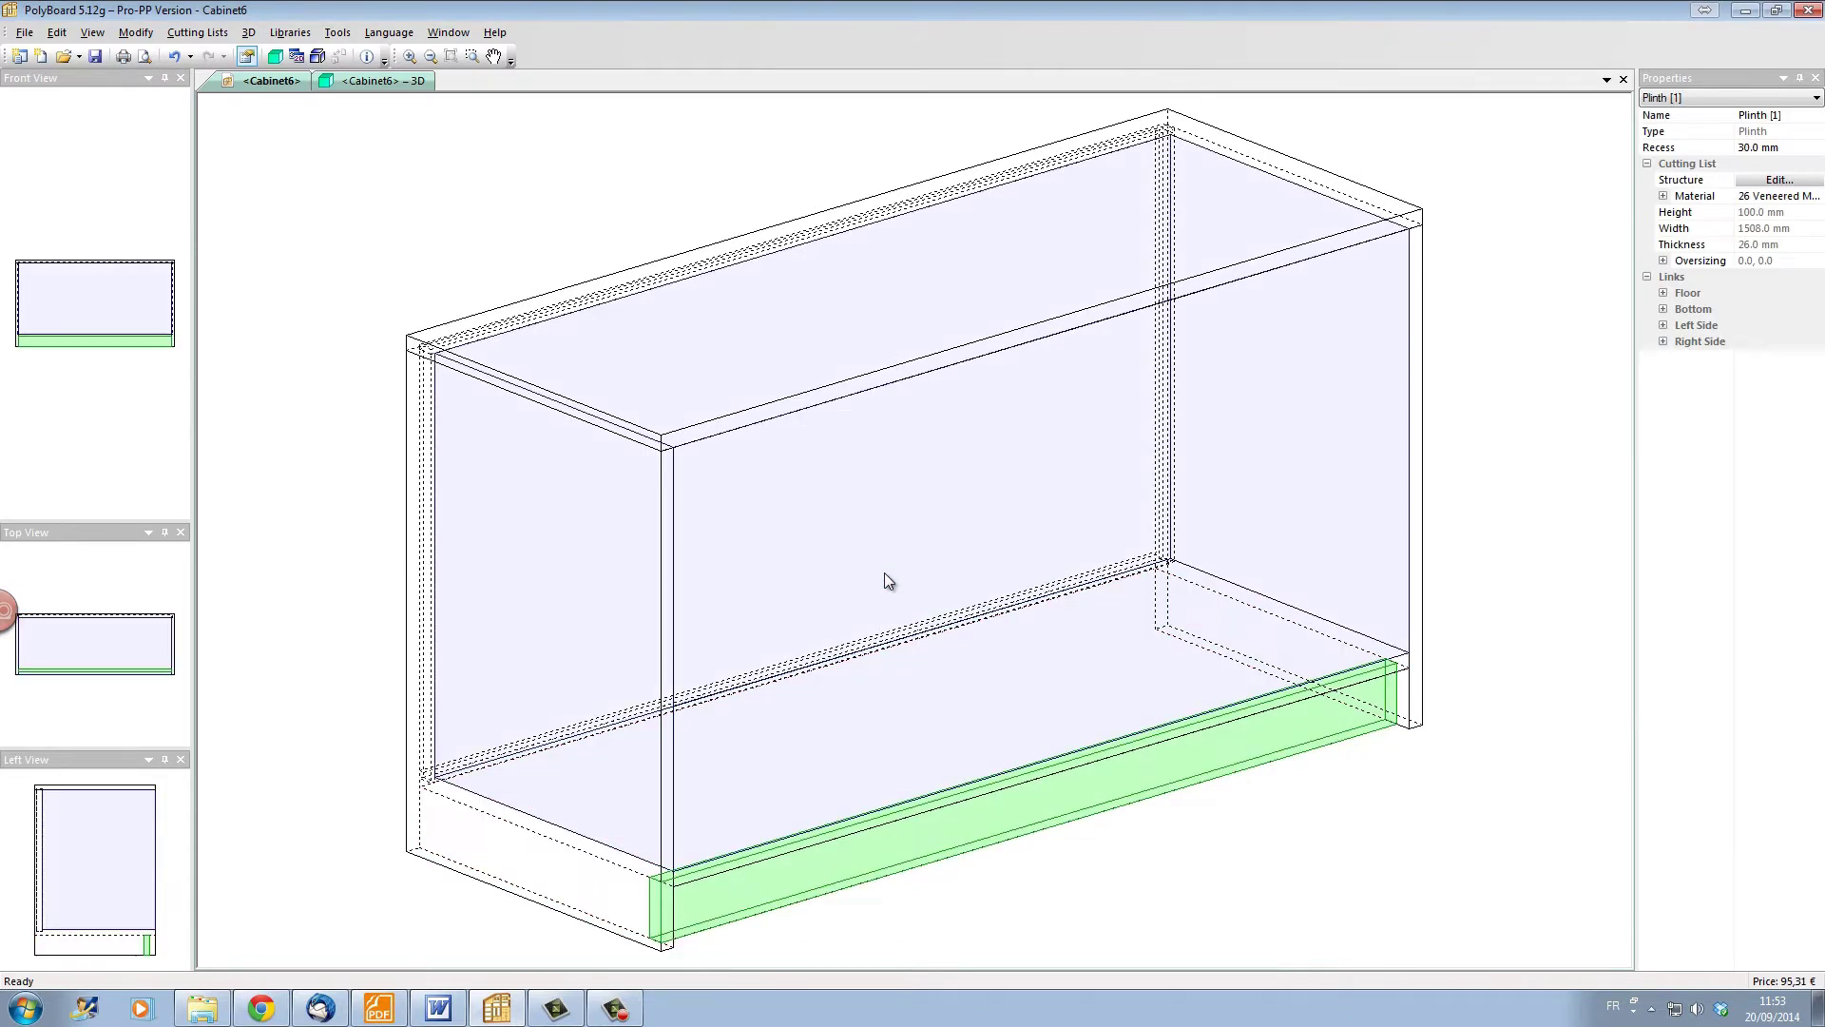
# Step: Divide the interior zone with one central upright at mid-width
pyautogui.click(875, 574)
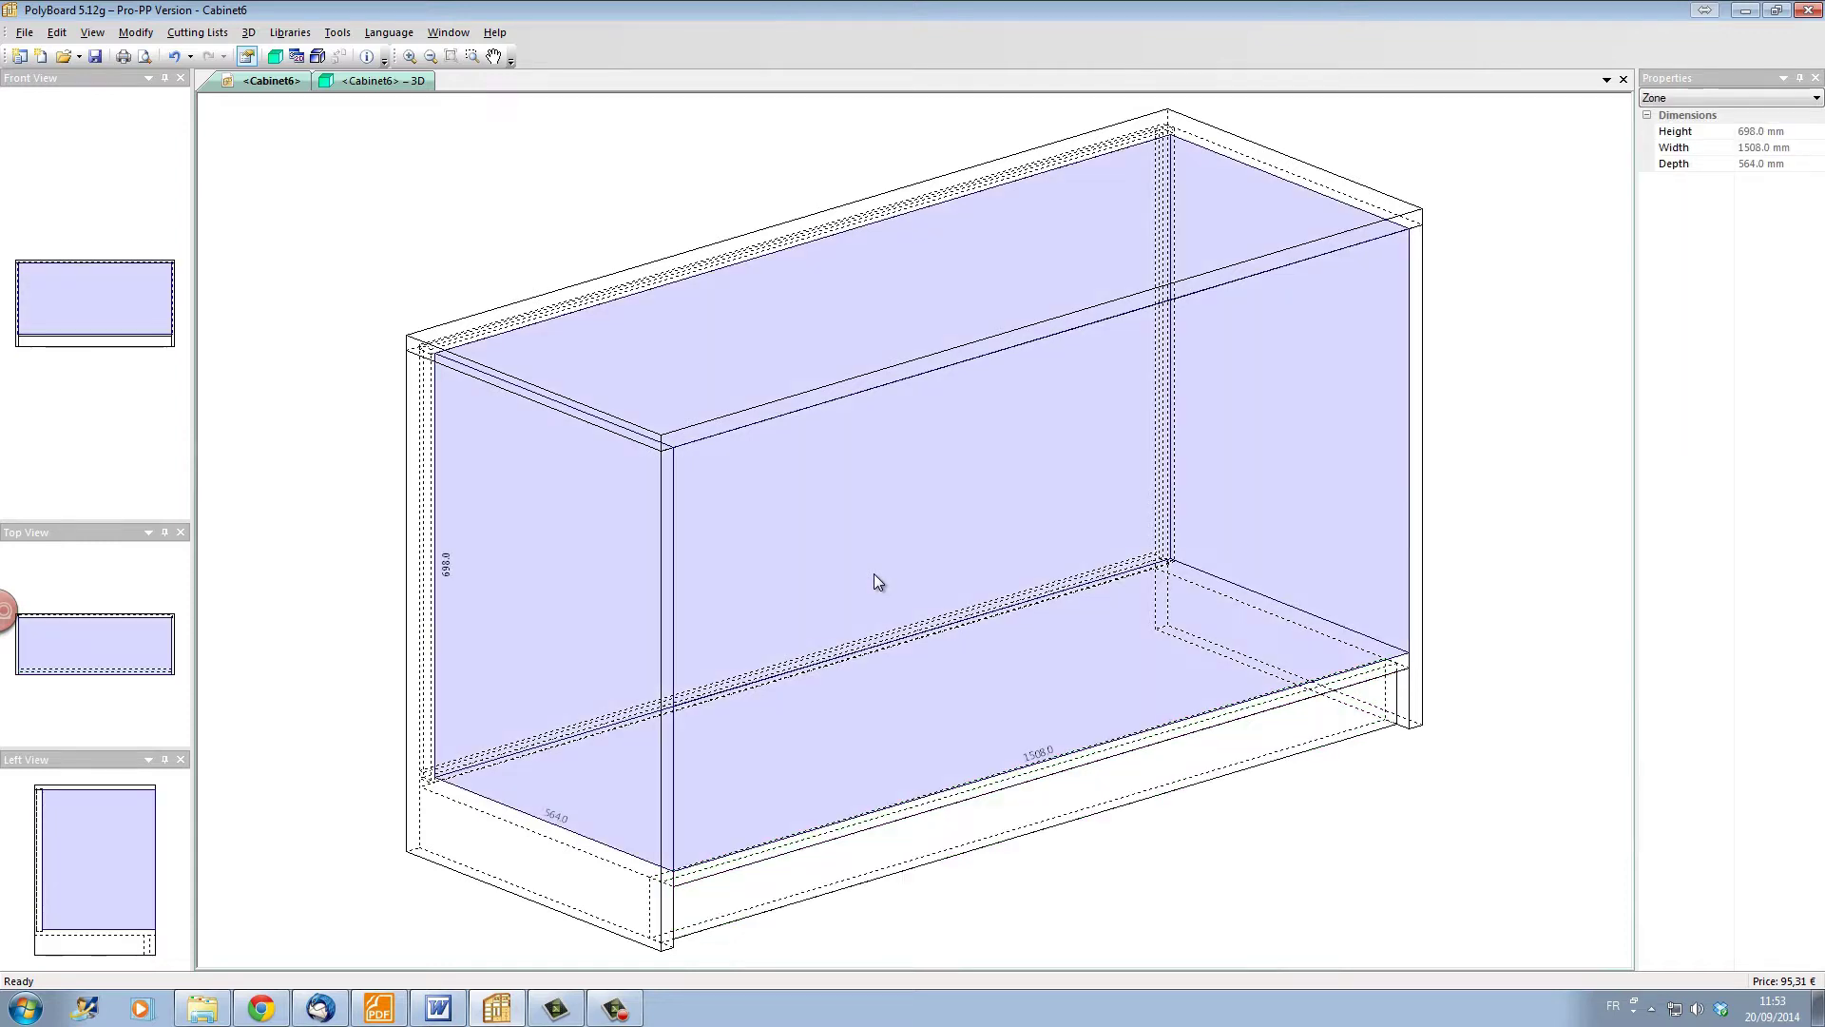
pyautogui.rightClick(874, 574)
pyautogui.click(914, 608)
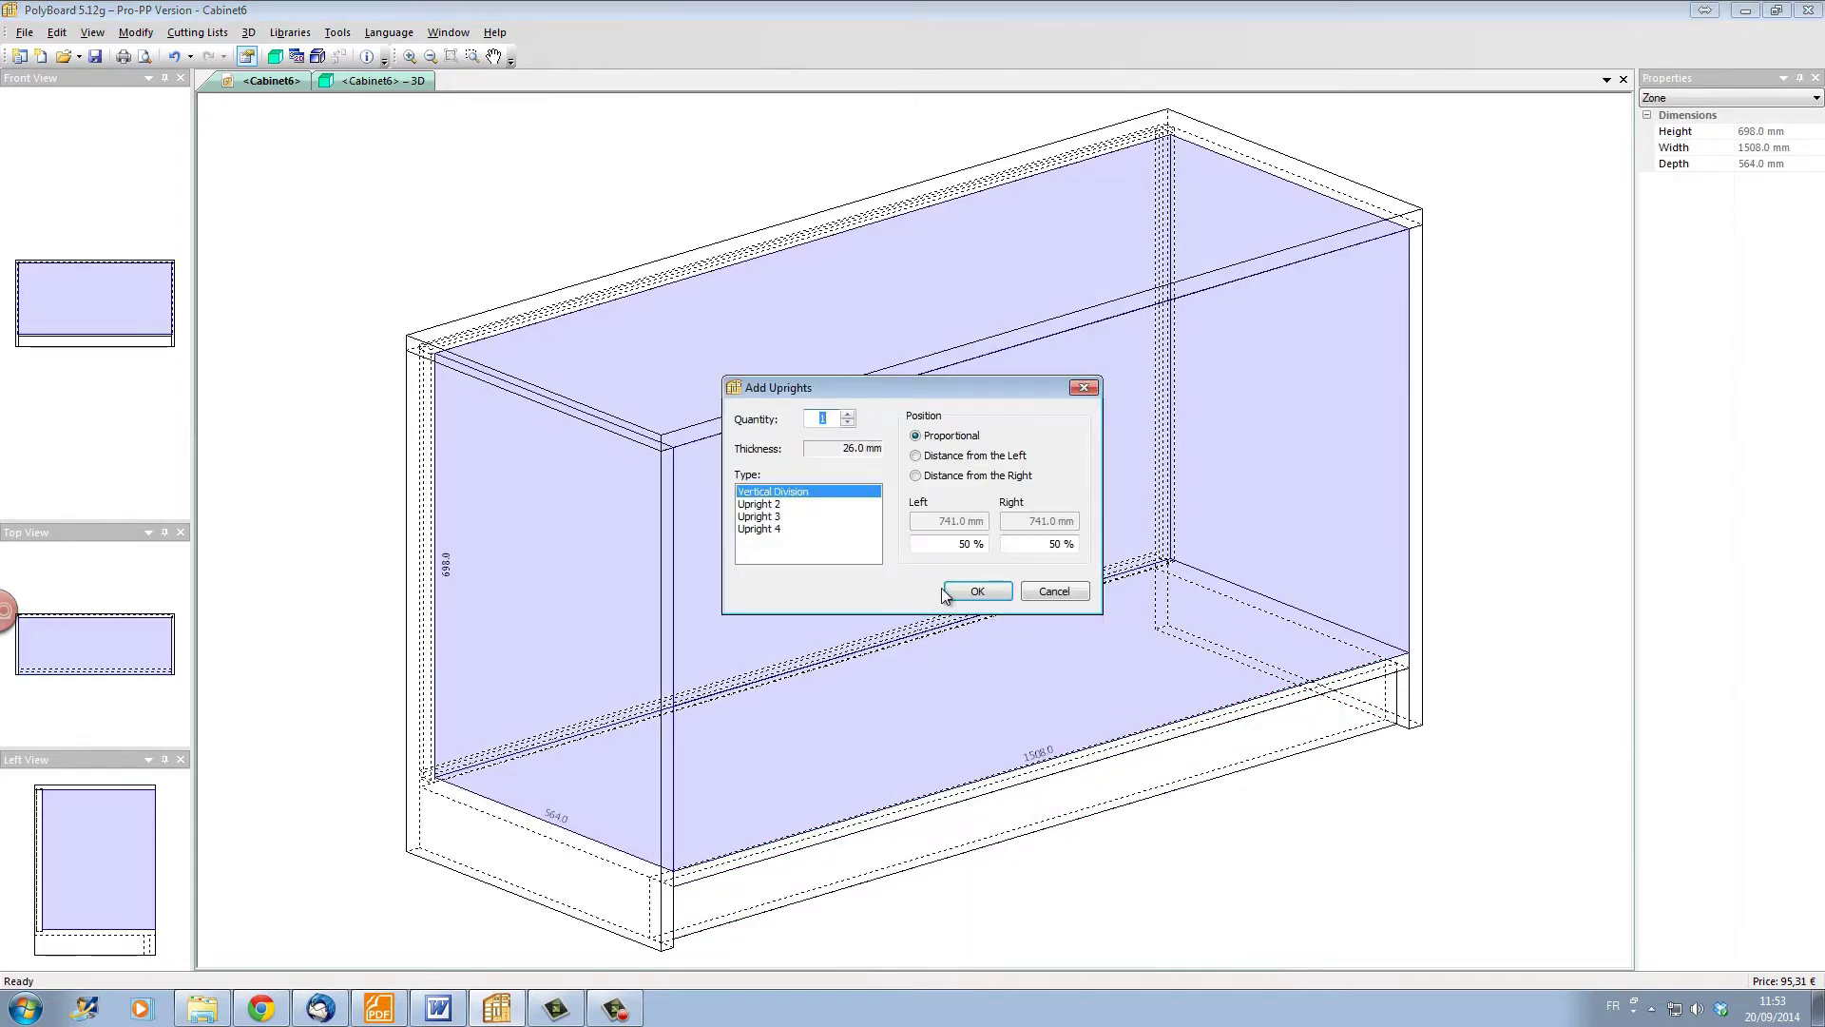
pyautogui.click(979, 591)
# Step: Fit four drawers into the left section
pyautogui.click(763, 569)
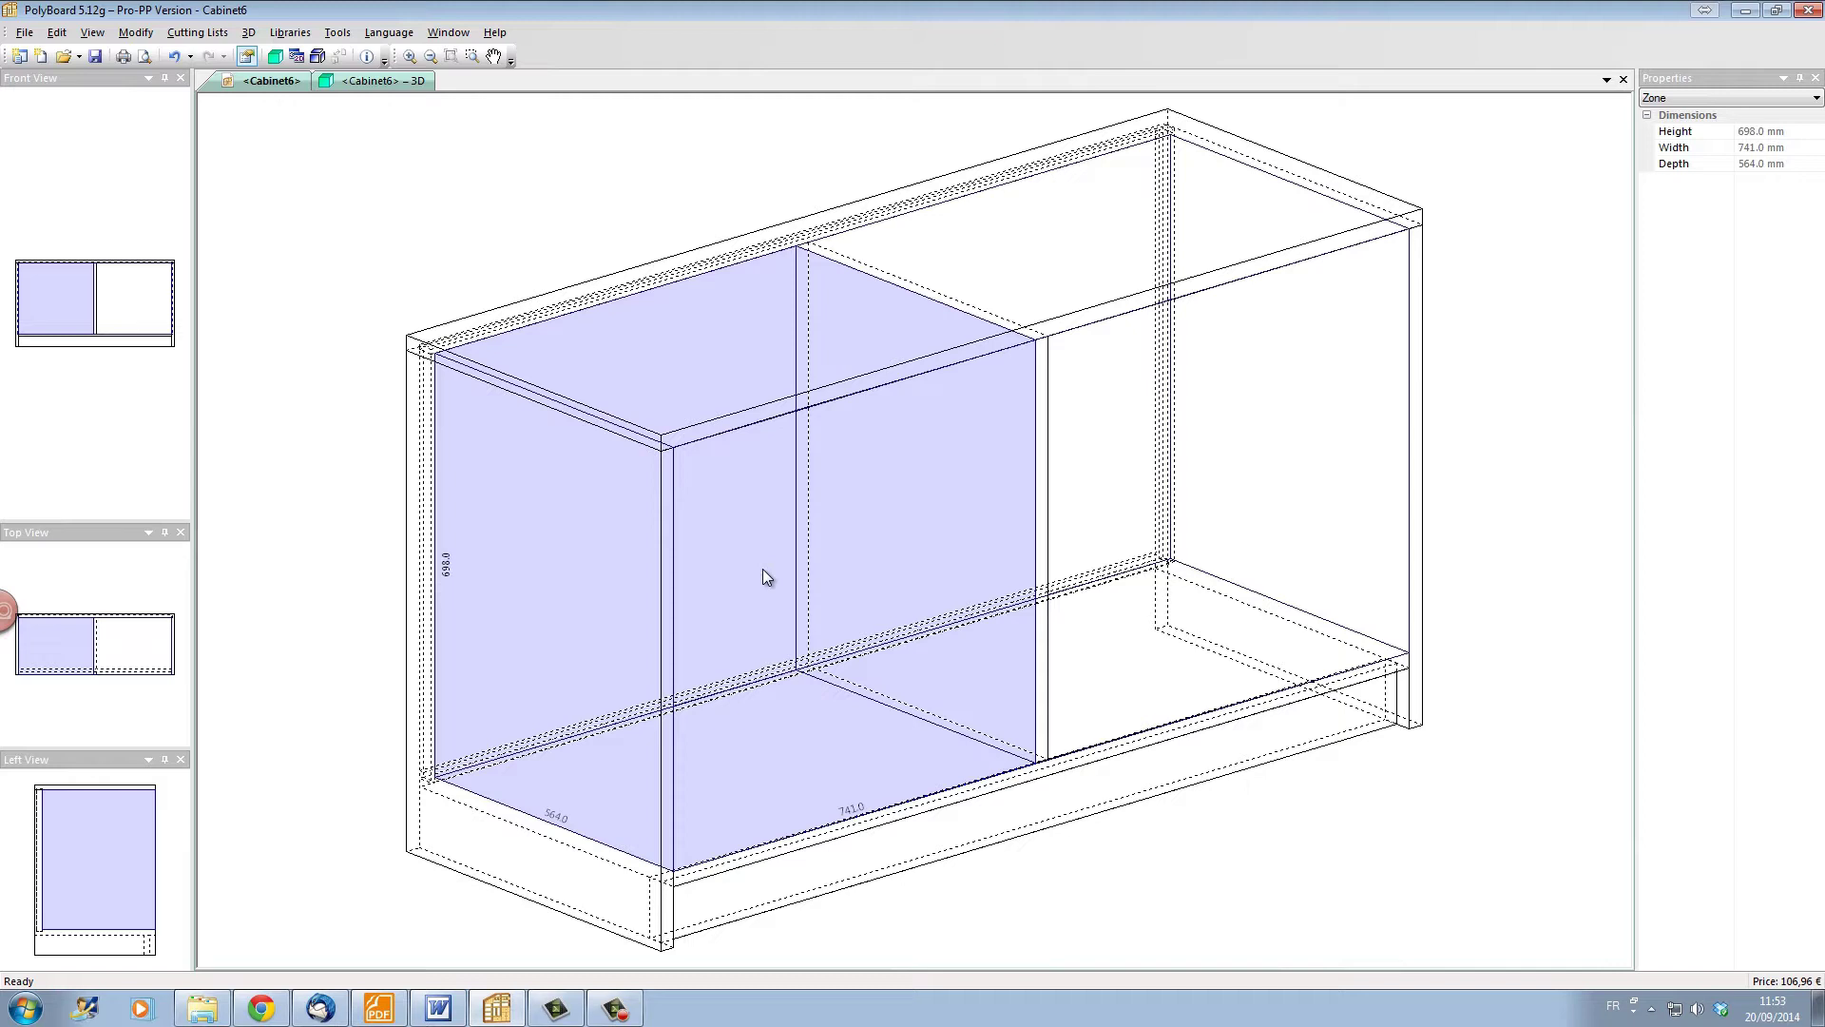
pyautogui.rightClick(763, 569)
pyautogui.click(836, 705)
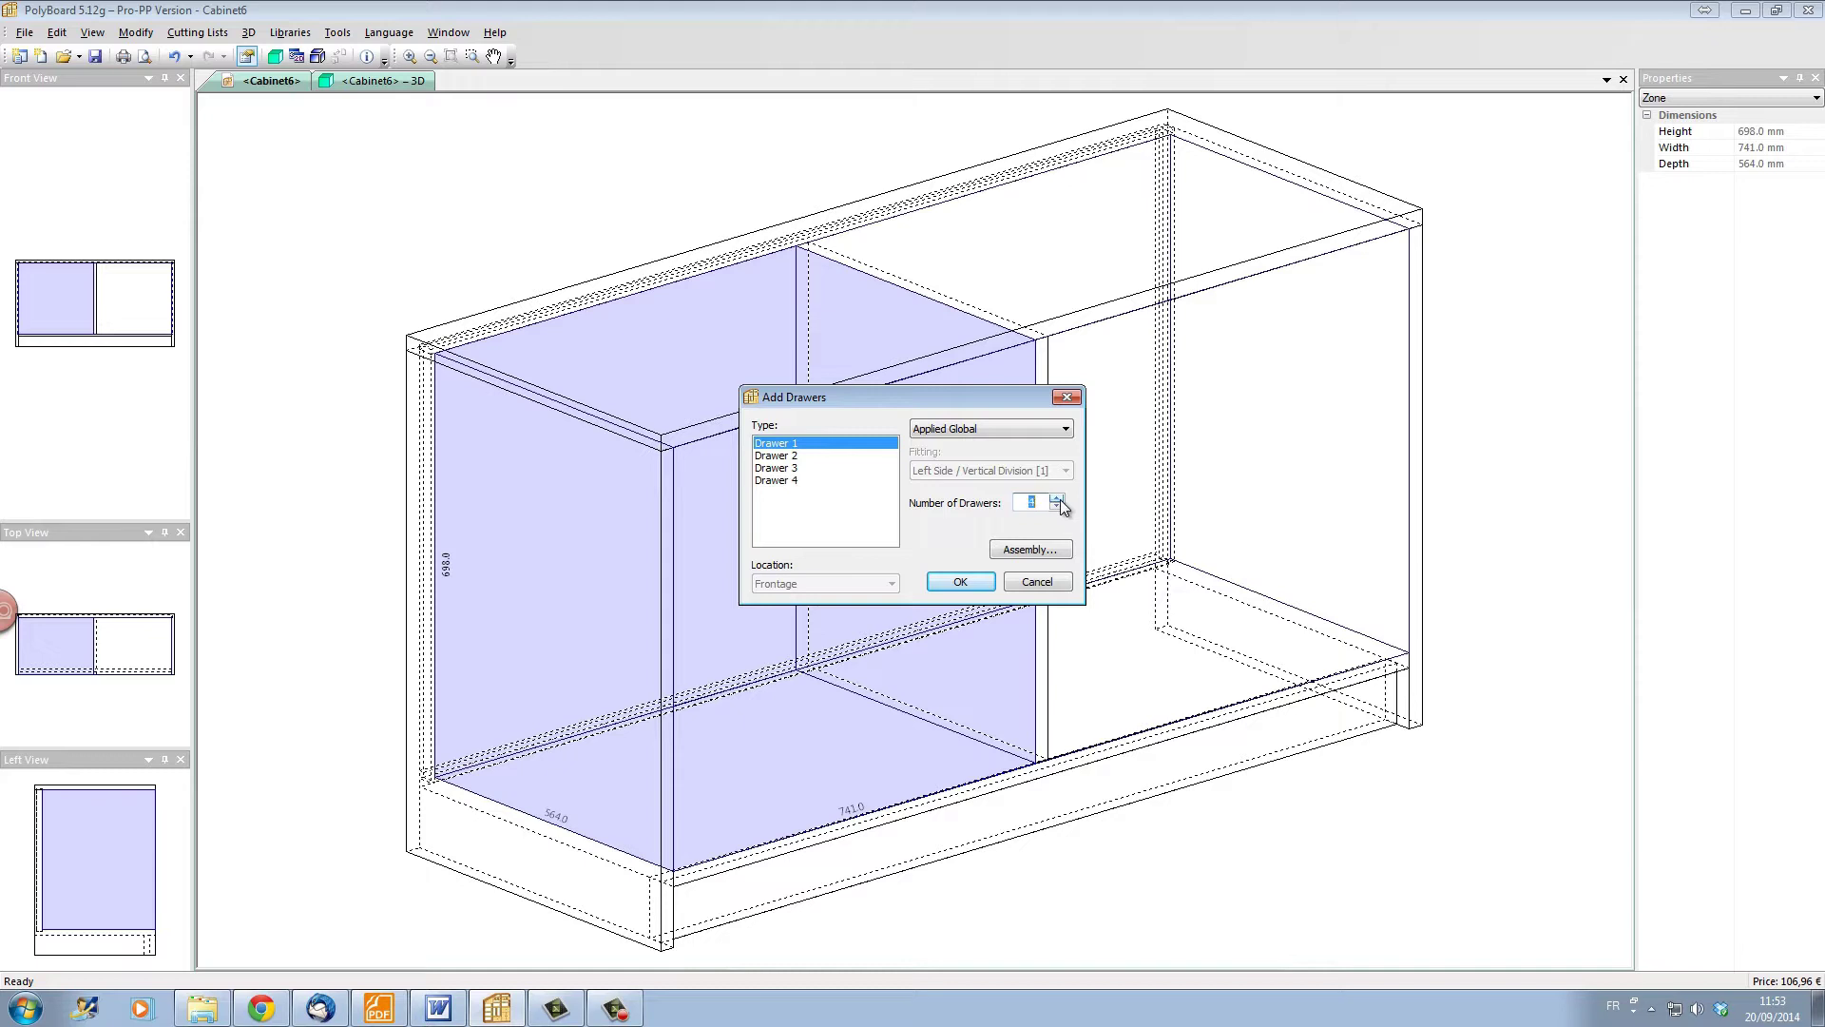
pyautogui.click(959, 583)
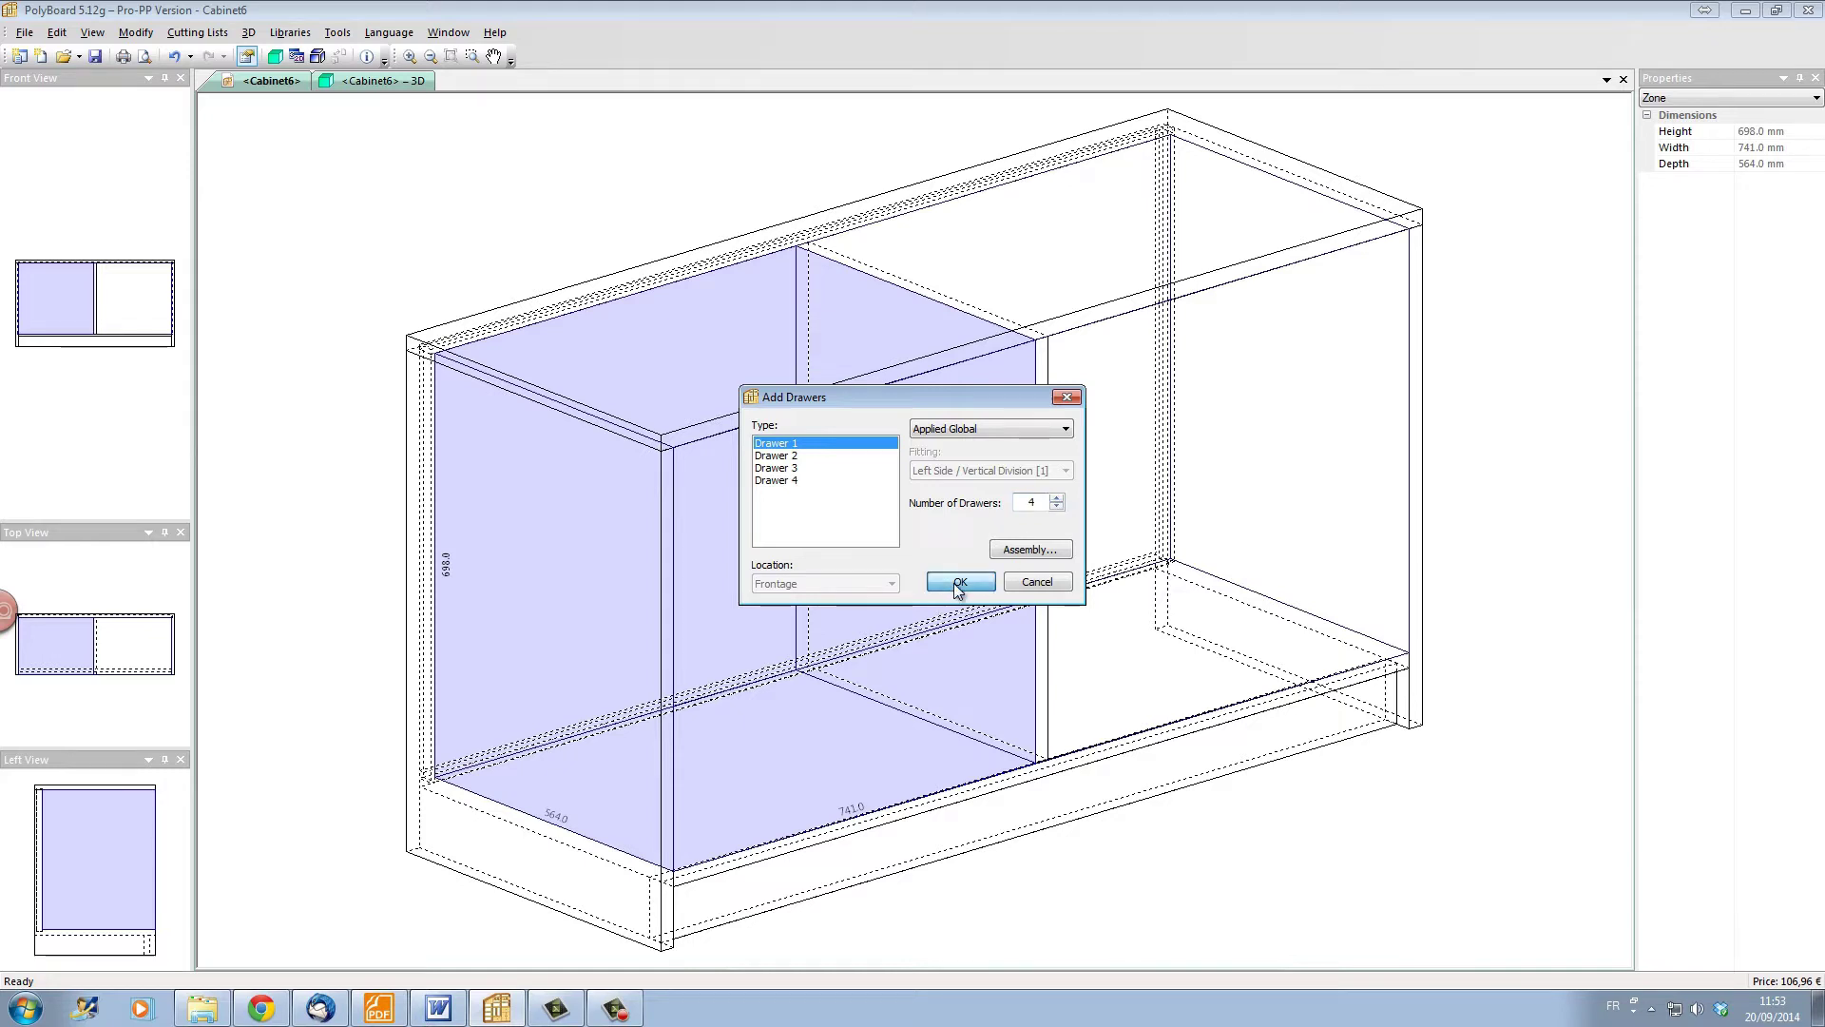
# Step: Add a double door to the right section
pyautogui.click(1117, 458)
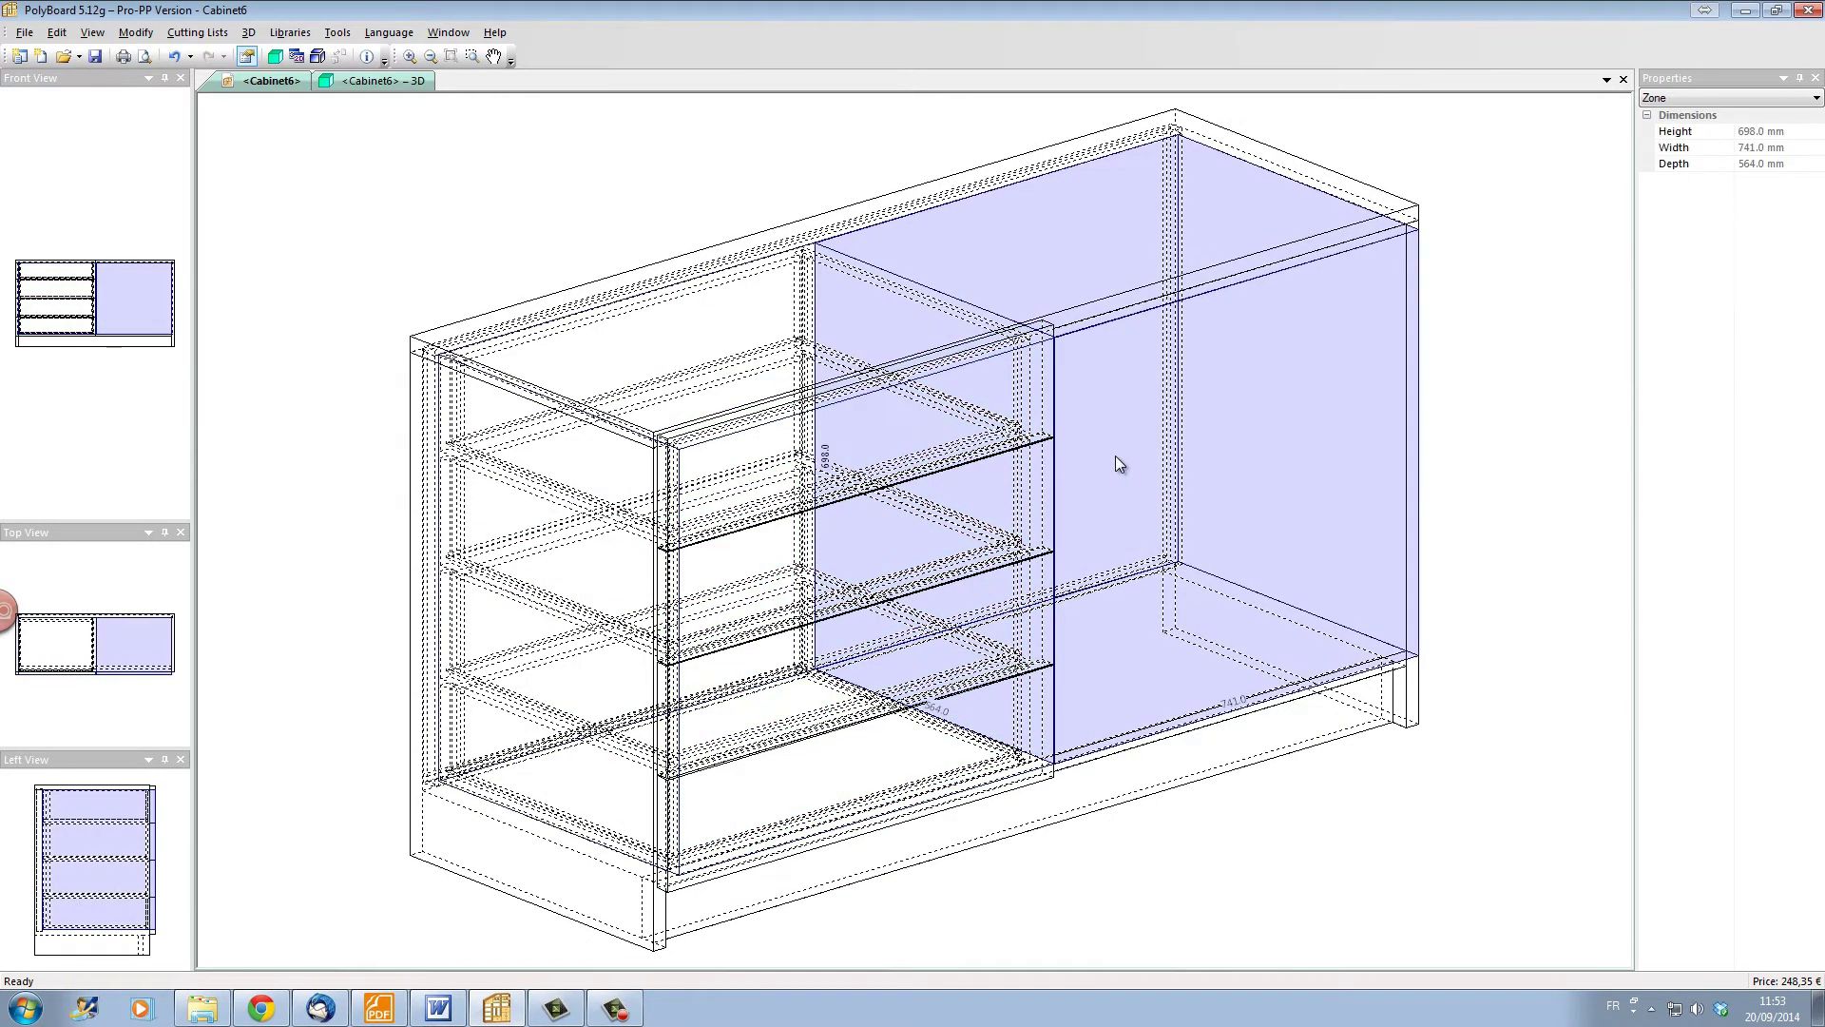
pyautogui.rightClick(1115, 457)
pyautogui.click(1167, 575)
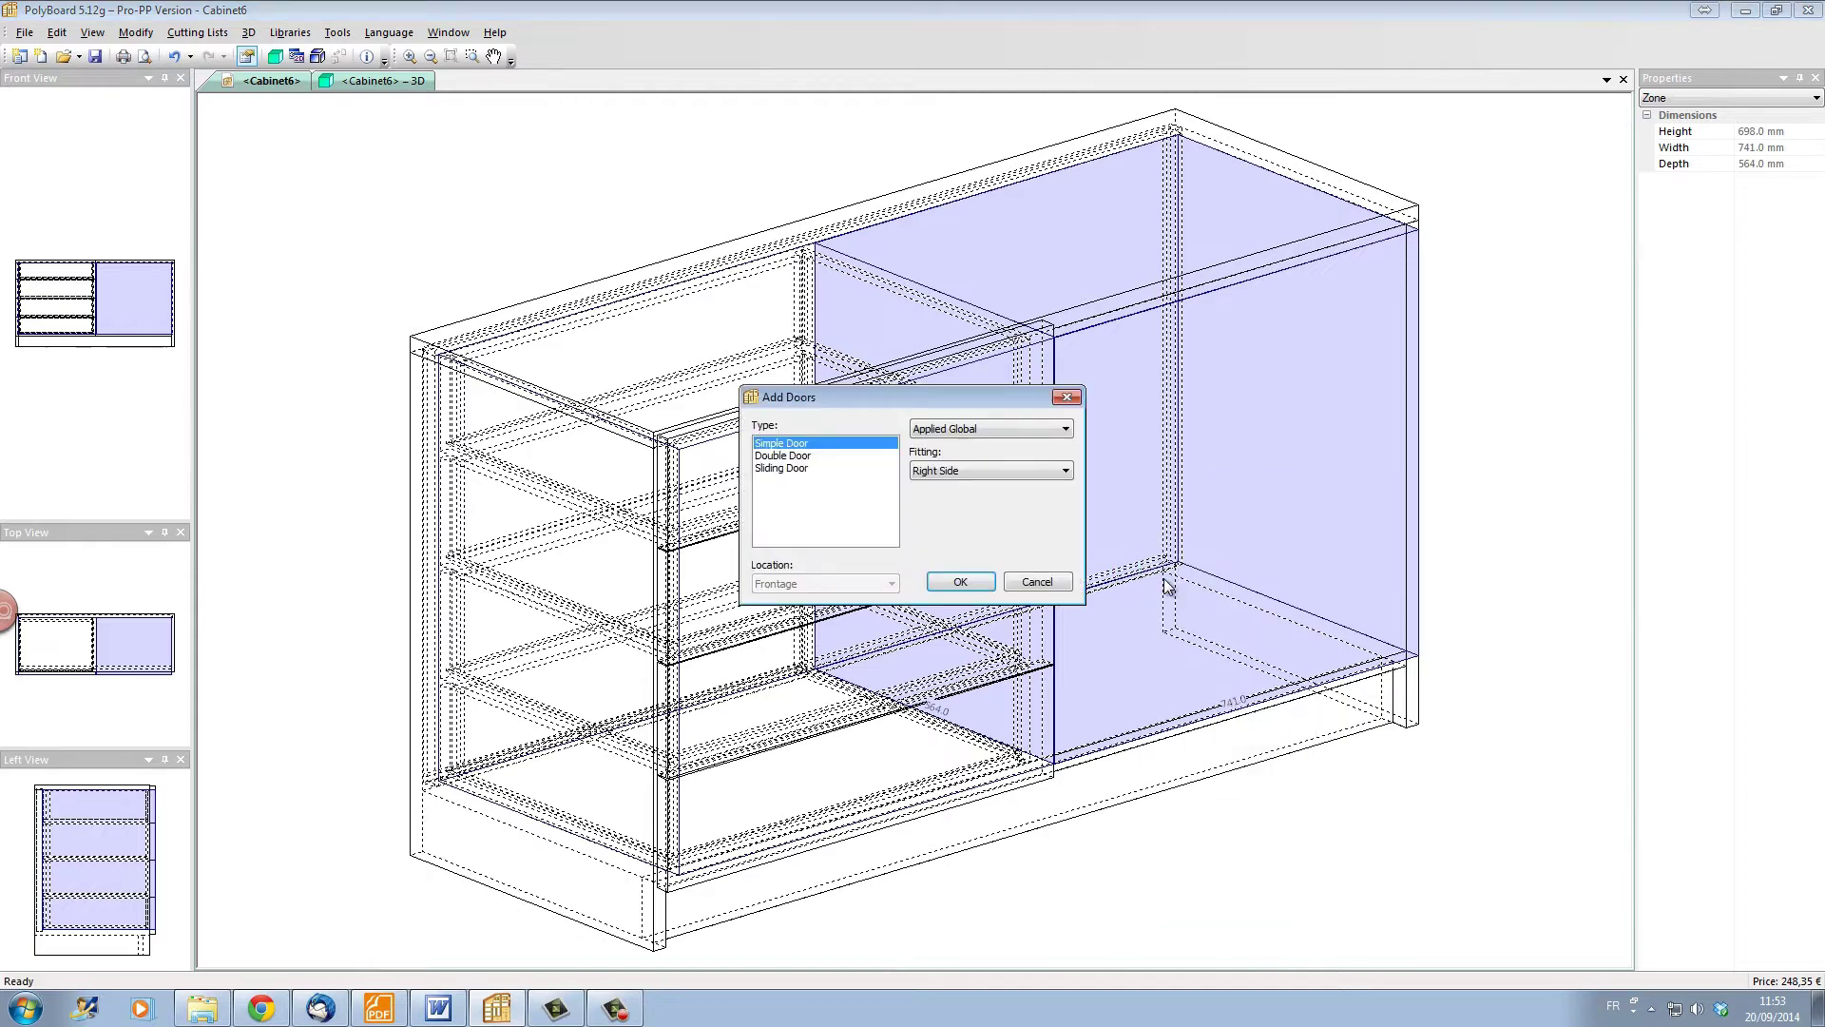
pyautogui.click(782, 456)
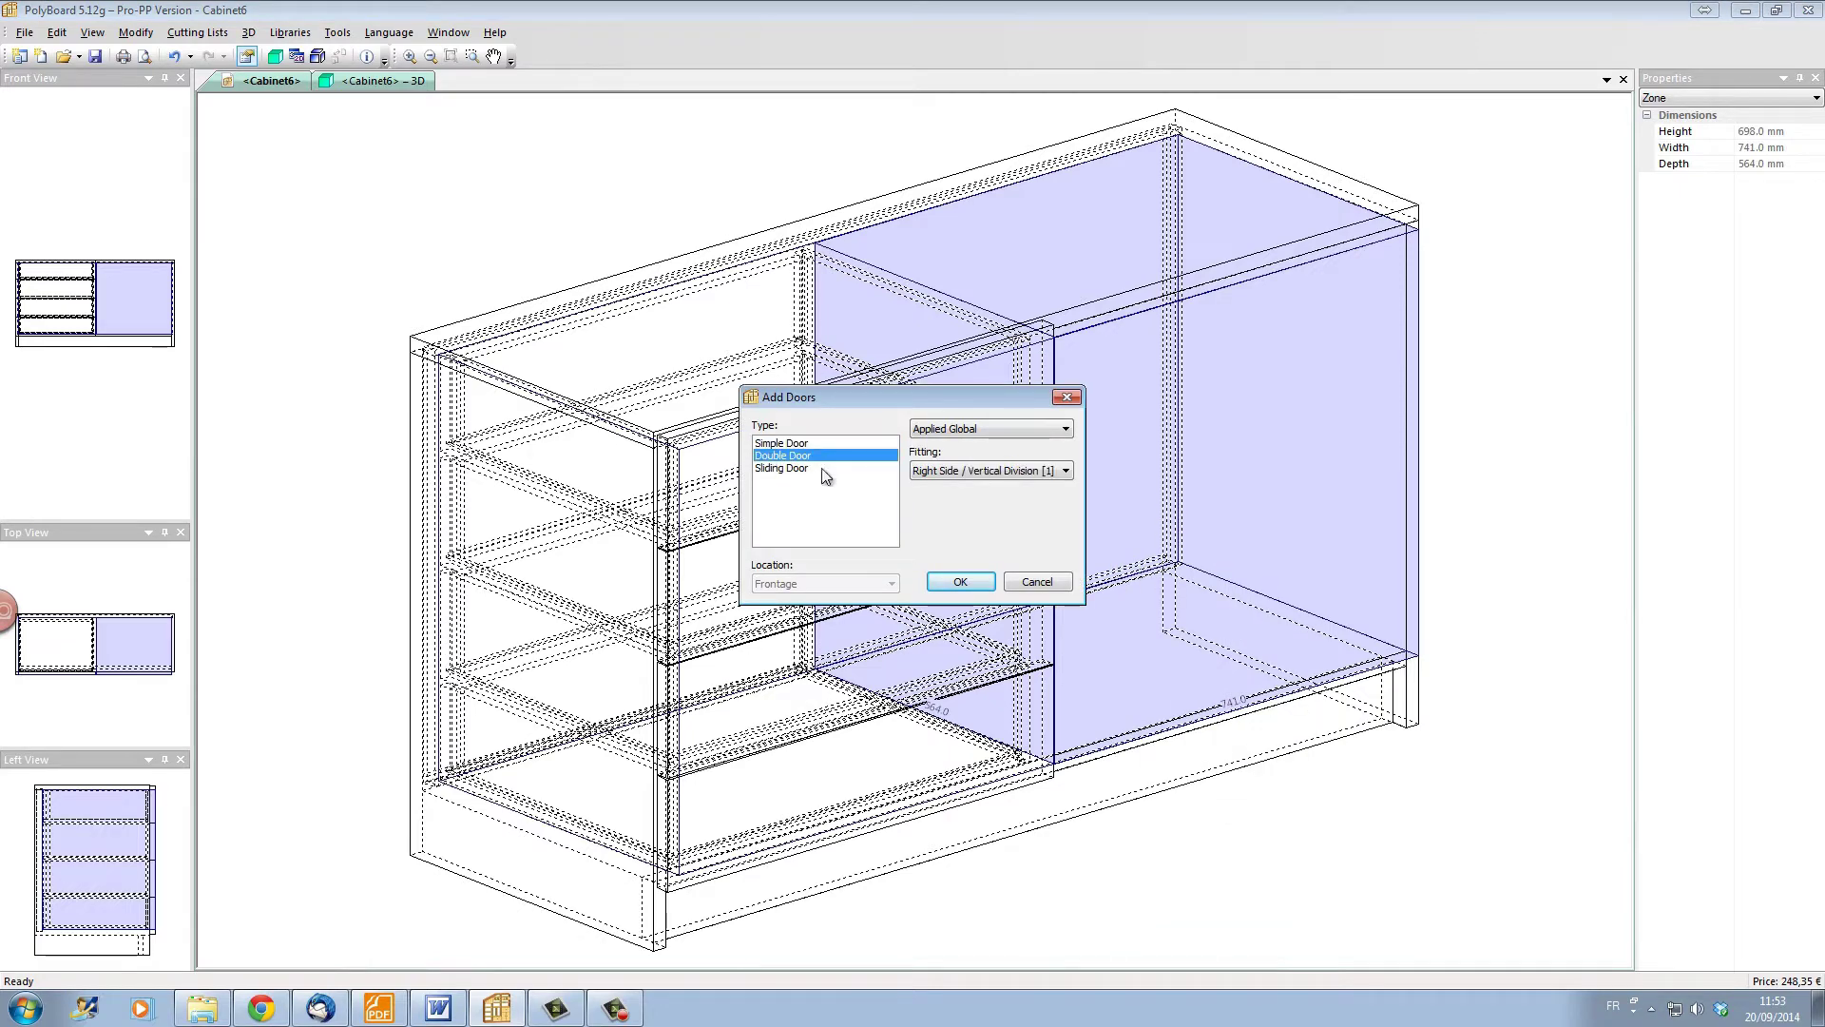
pyautogui.click(973, 584)
# Step: Add a mobile shelf to the right section and show the shaded 3D view
pyautogui.click(1030, 271)
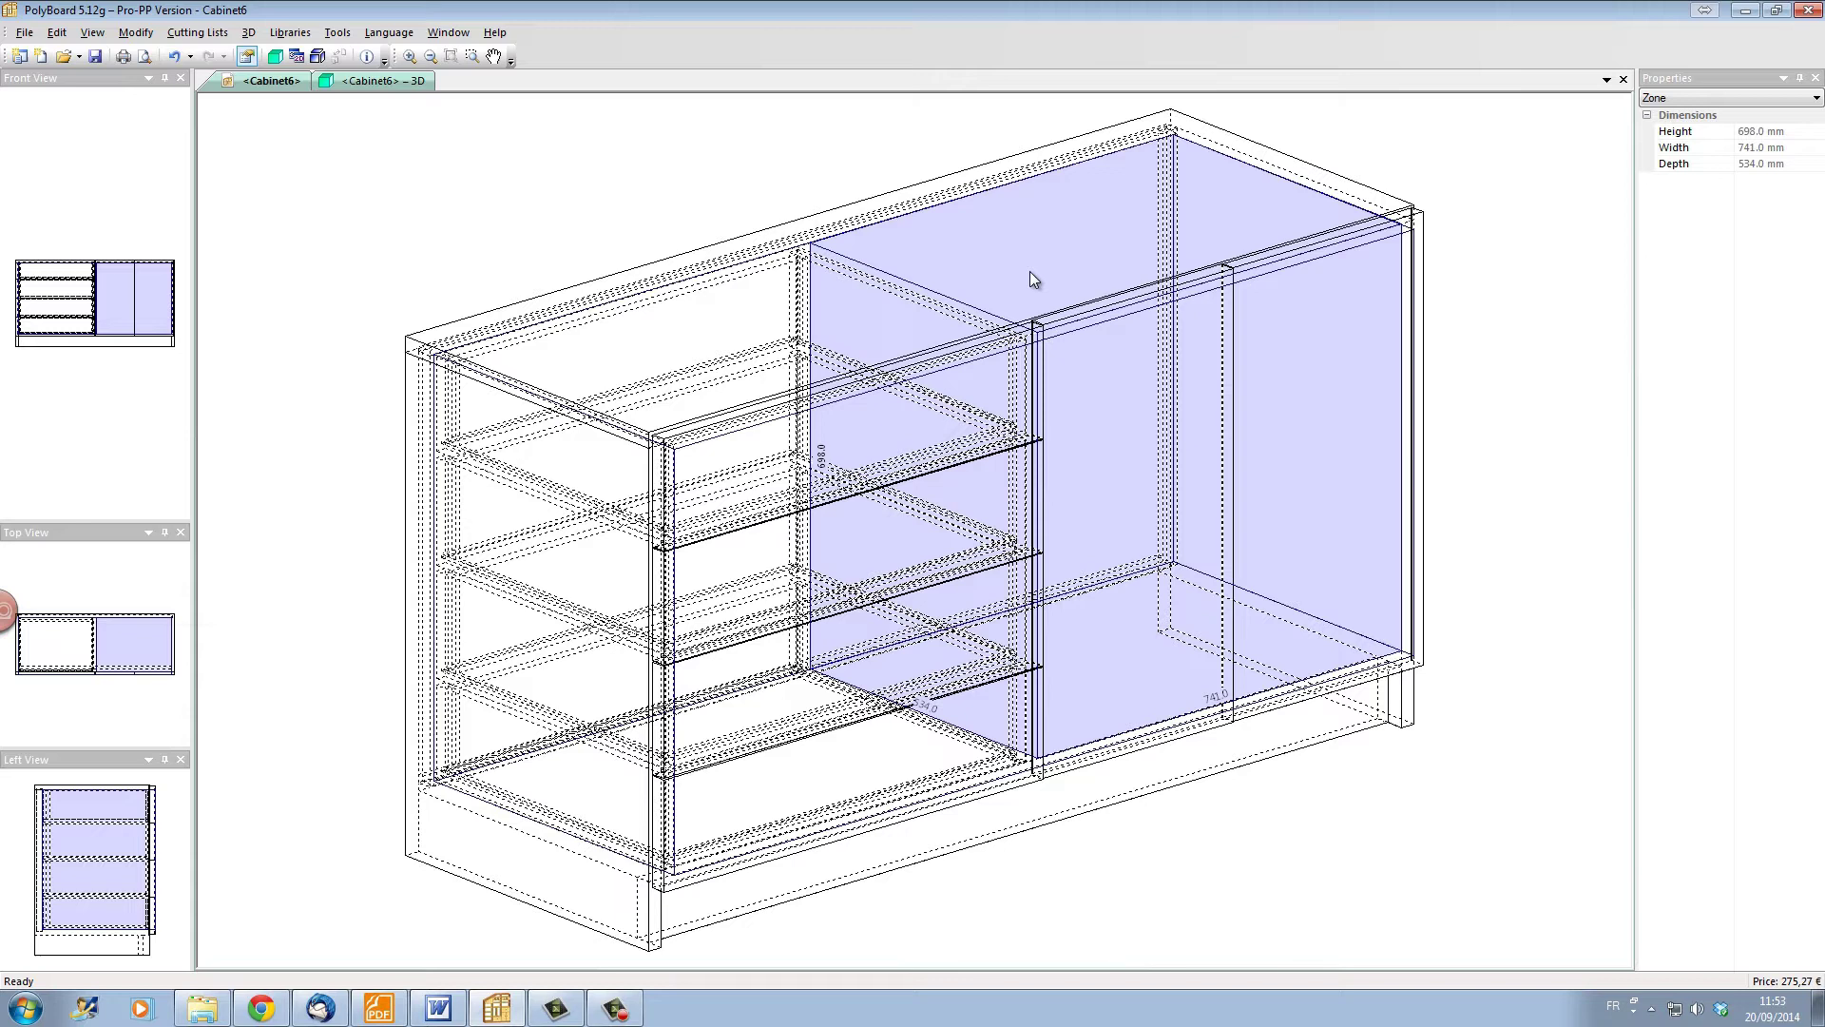
pyautogui.rightClick(1030, 271)
pyautogui.click(1072, 281)
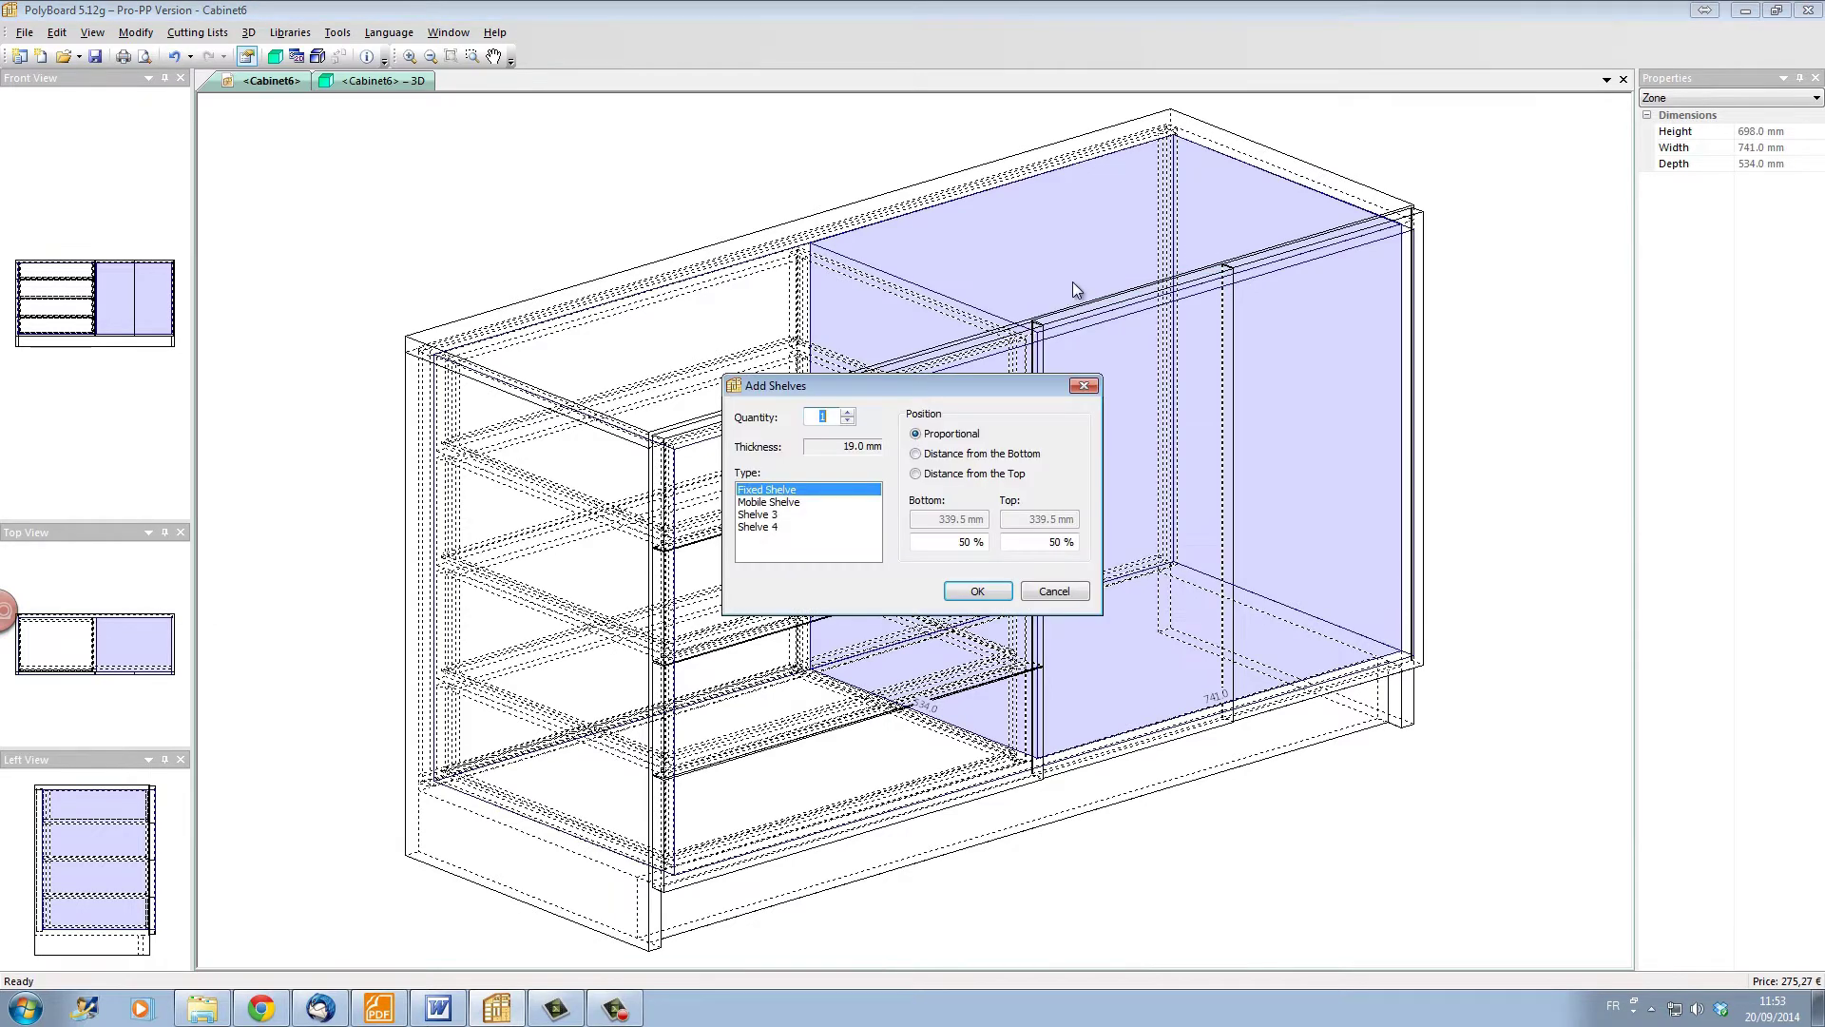
pyautogui.click(790, 502)
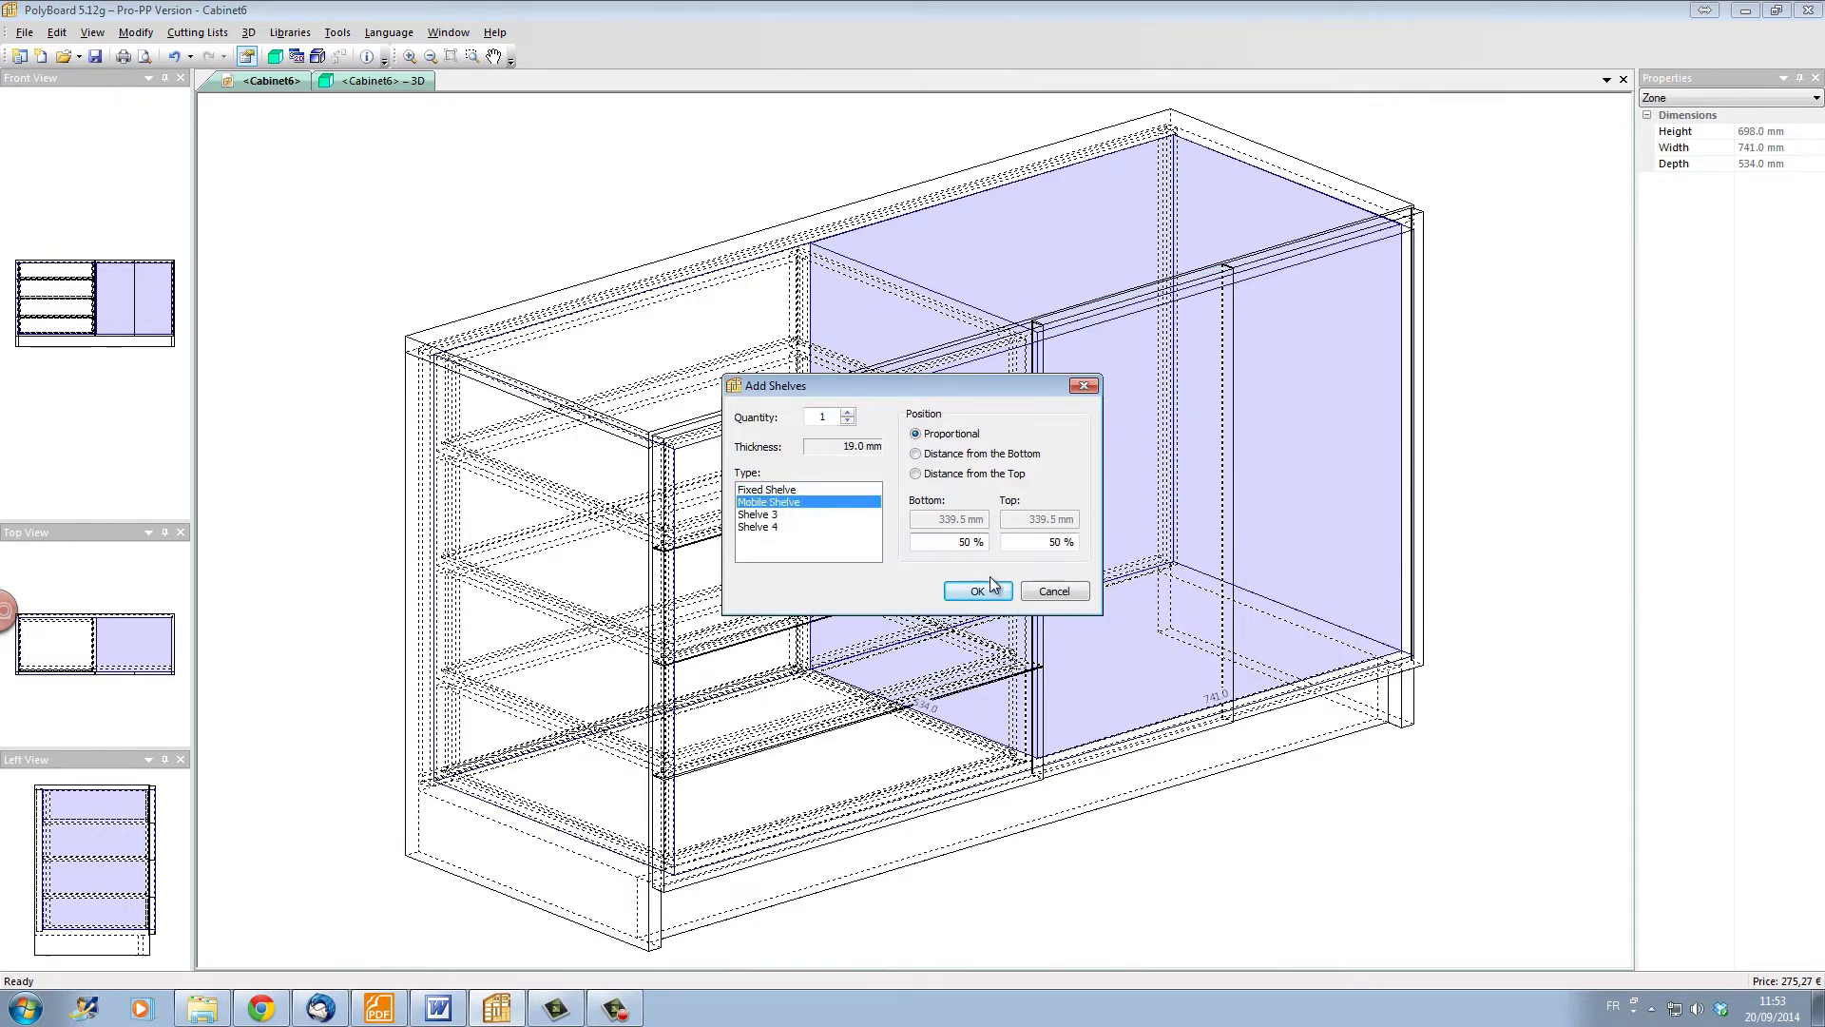
pyautogui.click(990, 588)
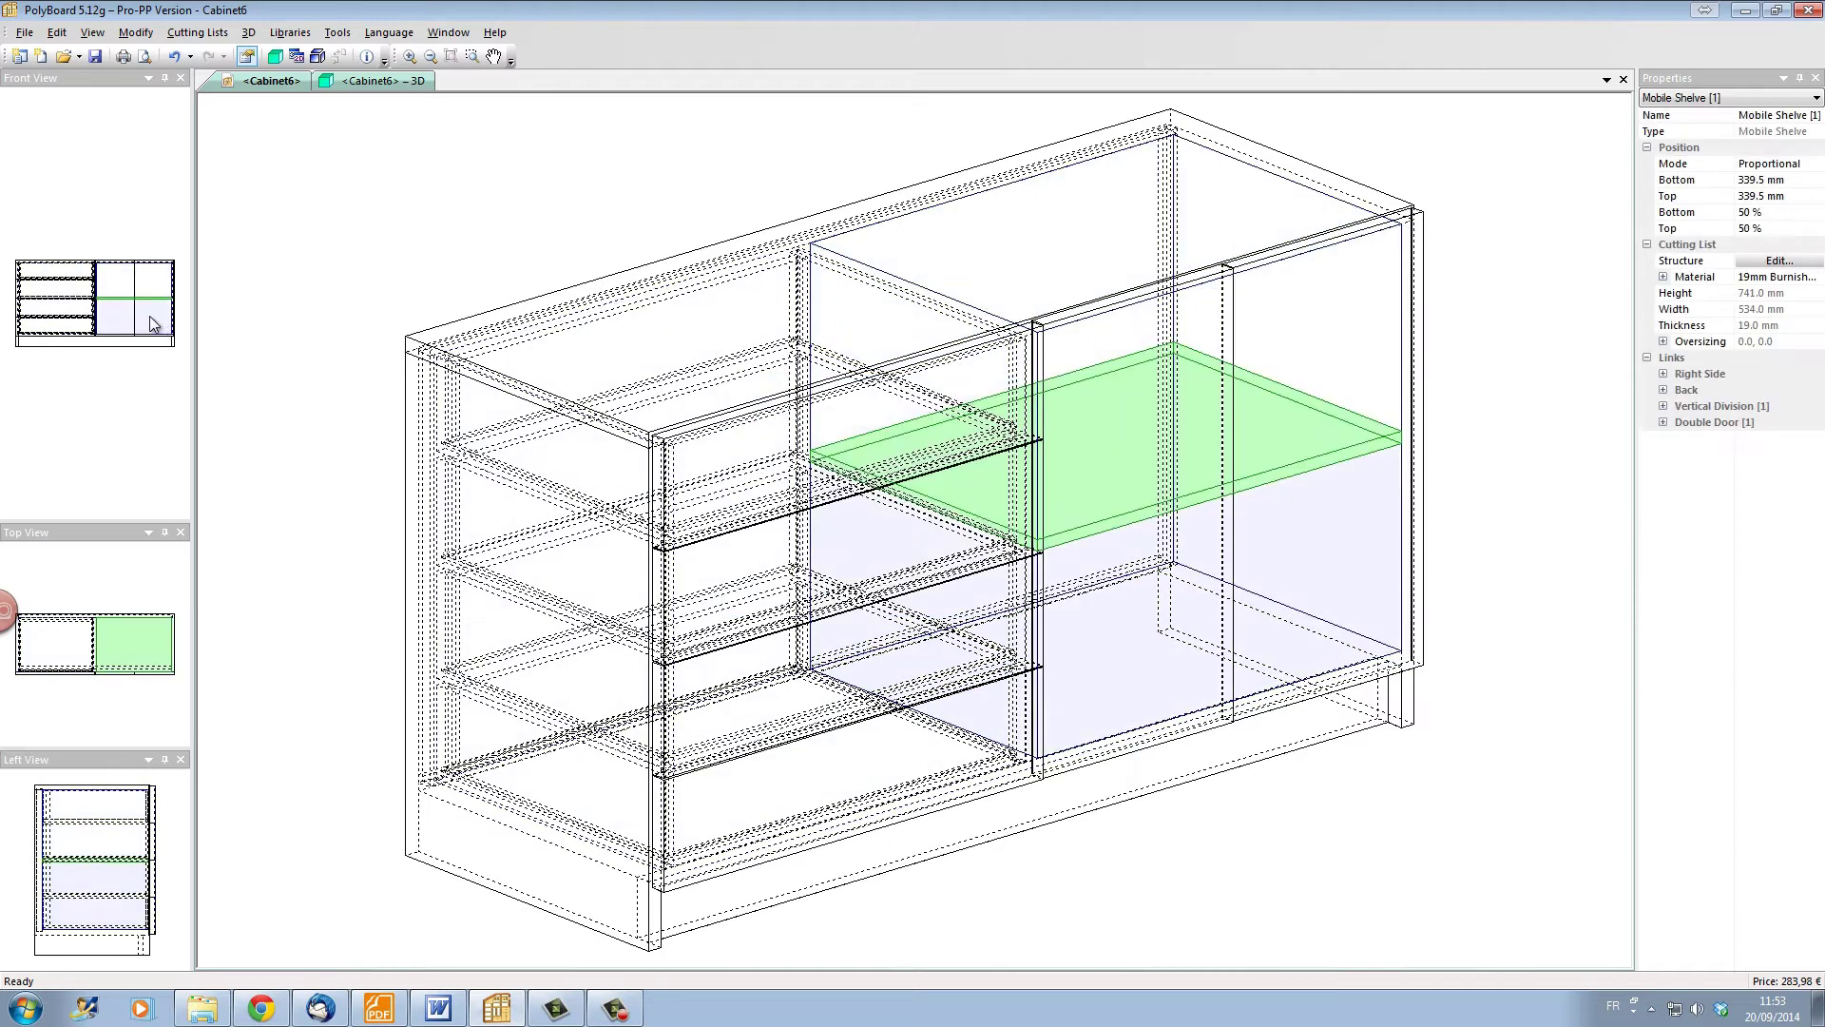
pyautogui.click(383, 81)
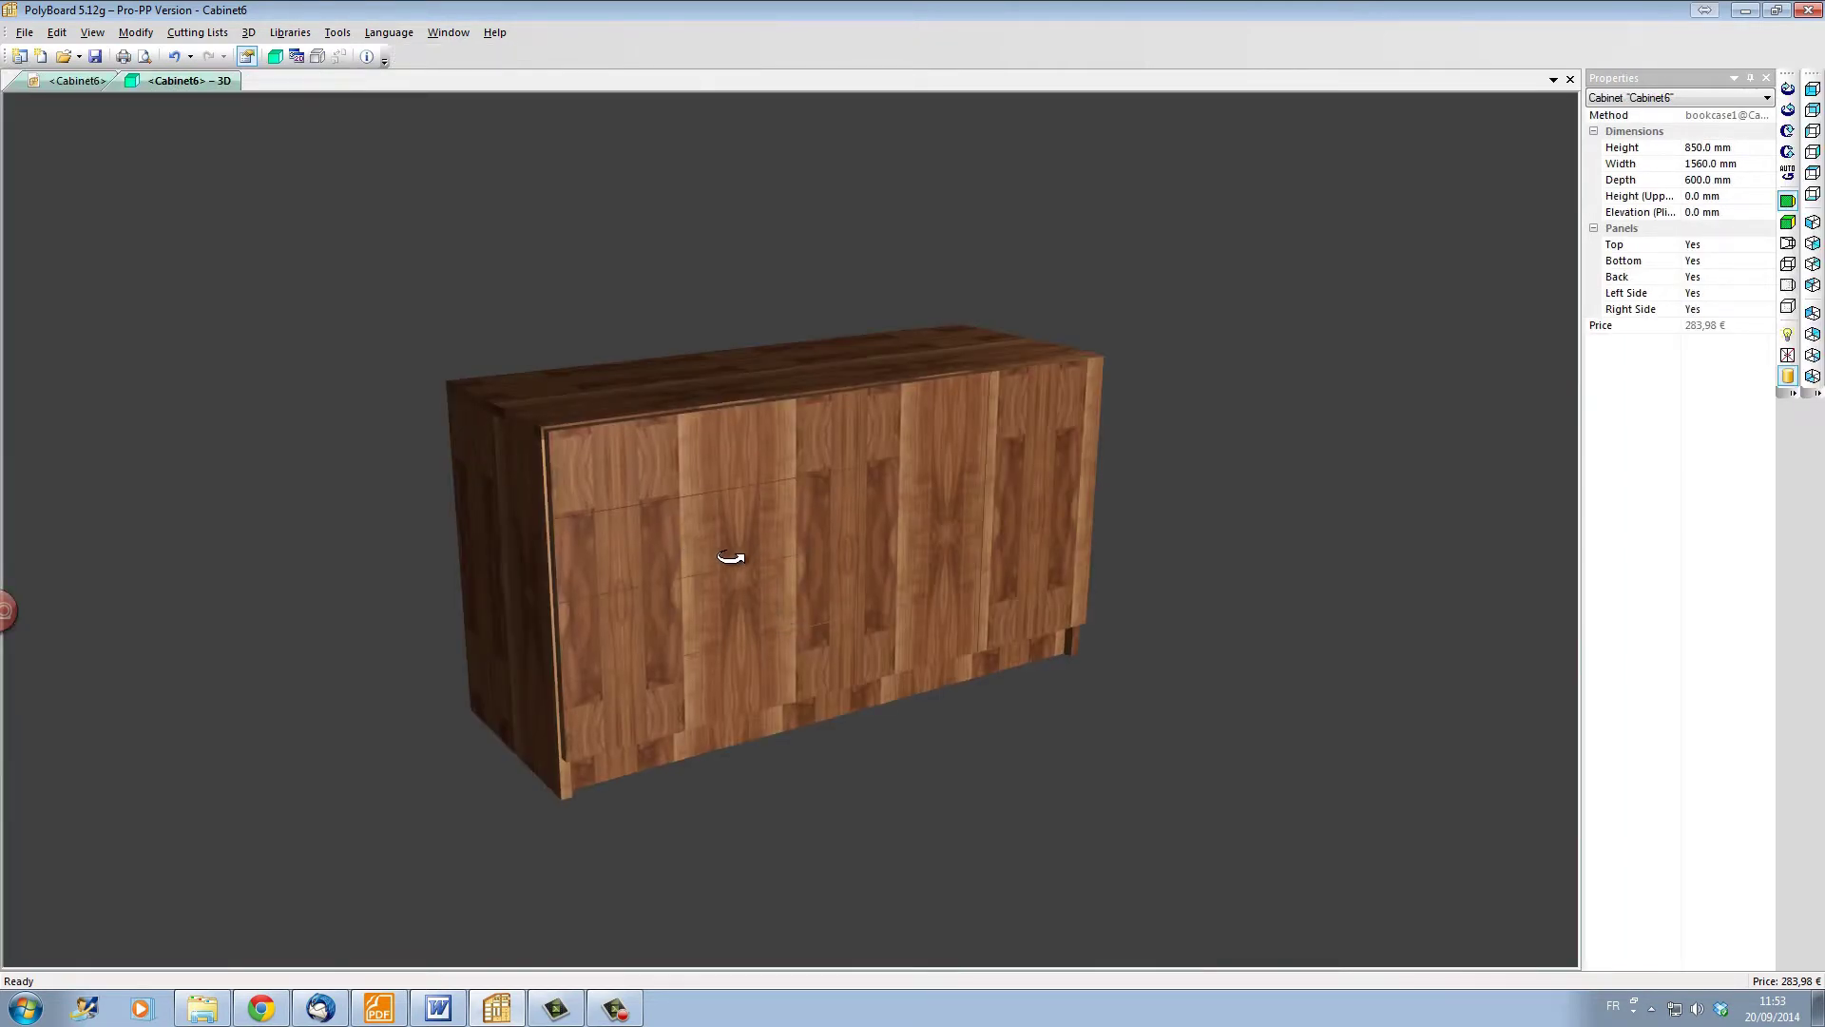
# Step: Open Cabinet6's drawers and doors in 3D, view it as wireframe, then restore textured walnut rendering
pyautogui.moveTo(725, 541); pyautogui.dragTo(1222, 513)
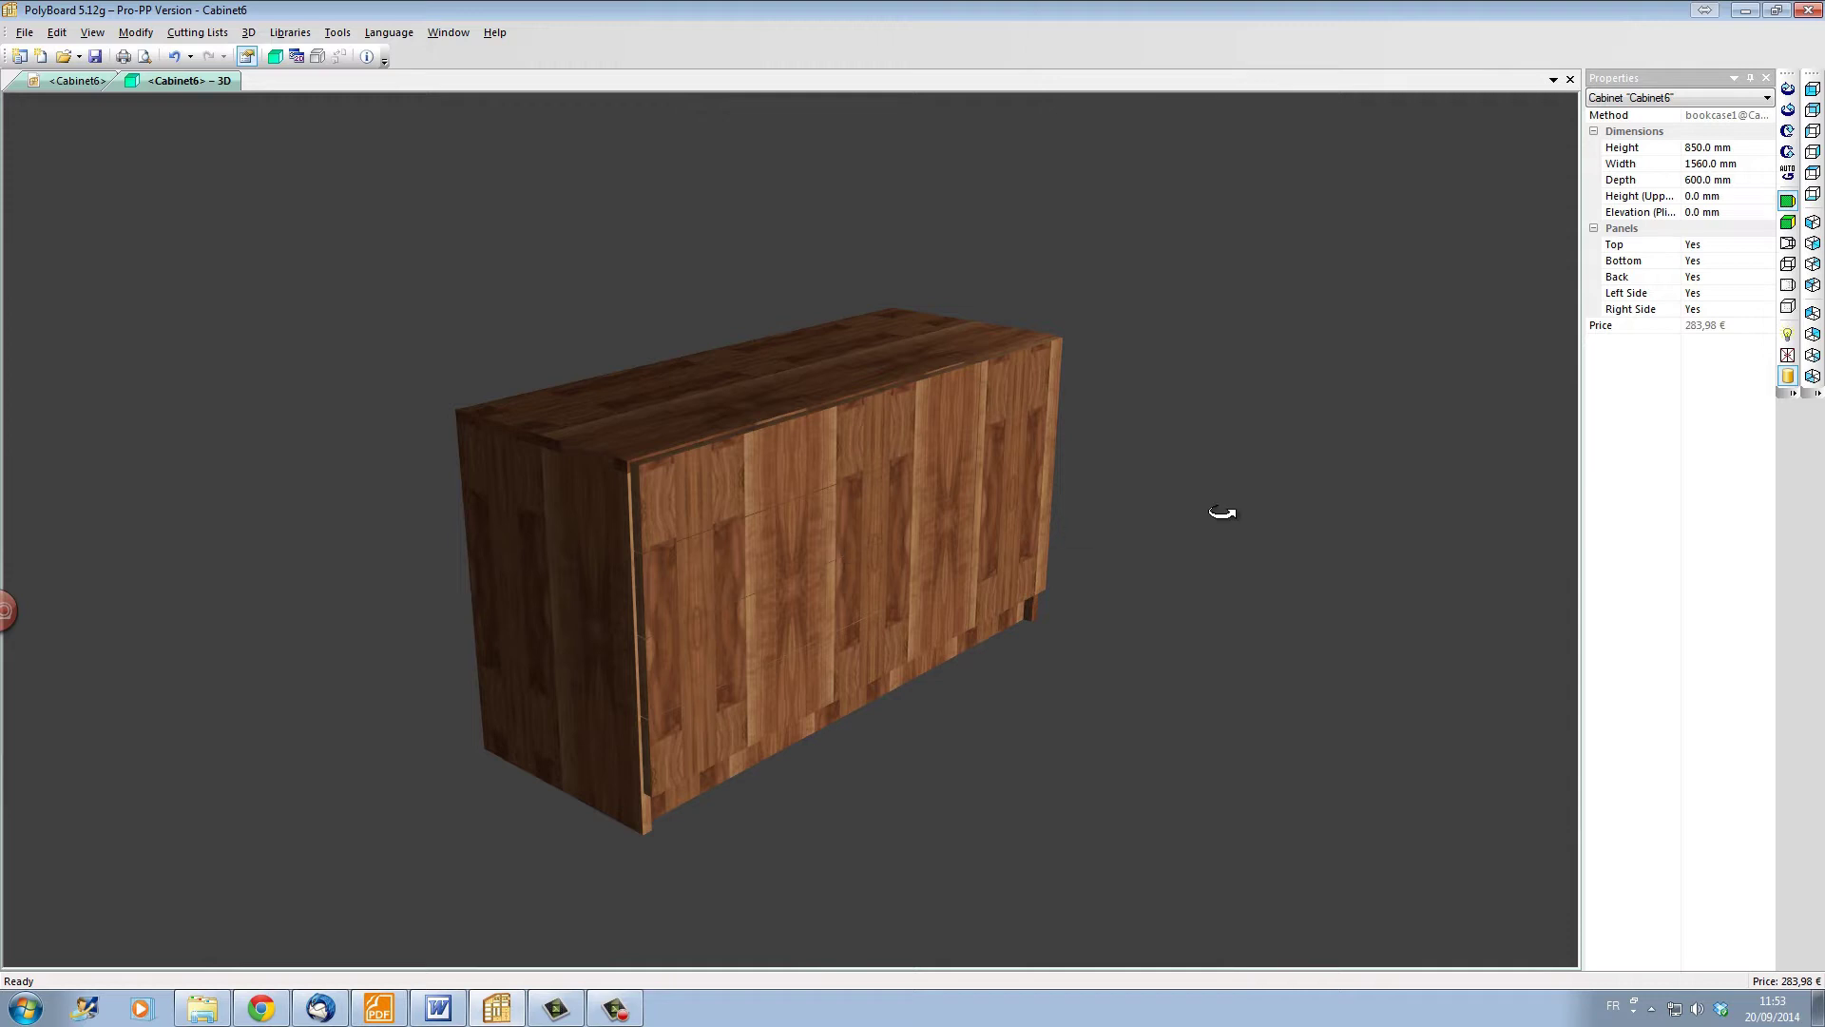
pyautogui.click(1788, 354)
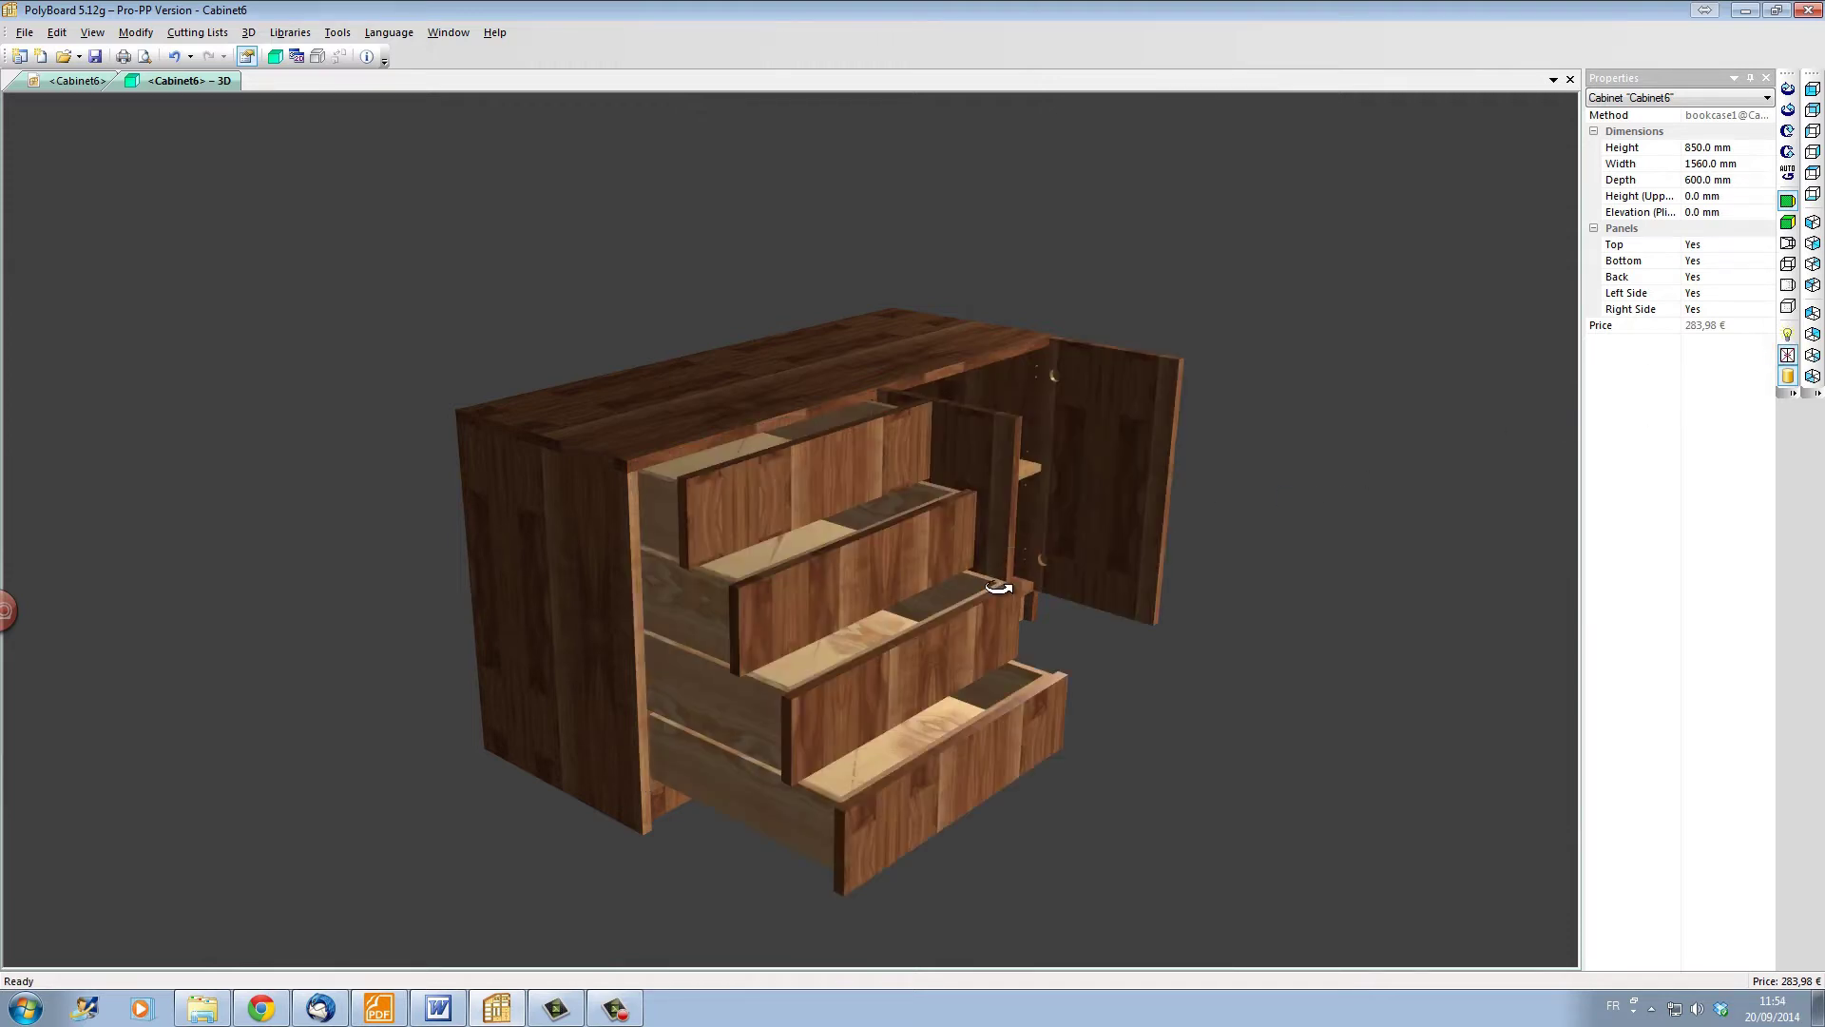
pyautogui.moveTo(998, 587); pyautogui.dragTo(890, 562)
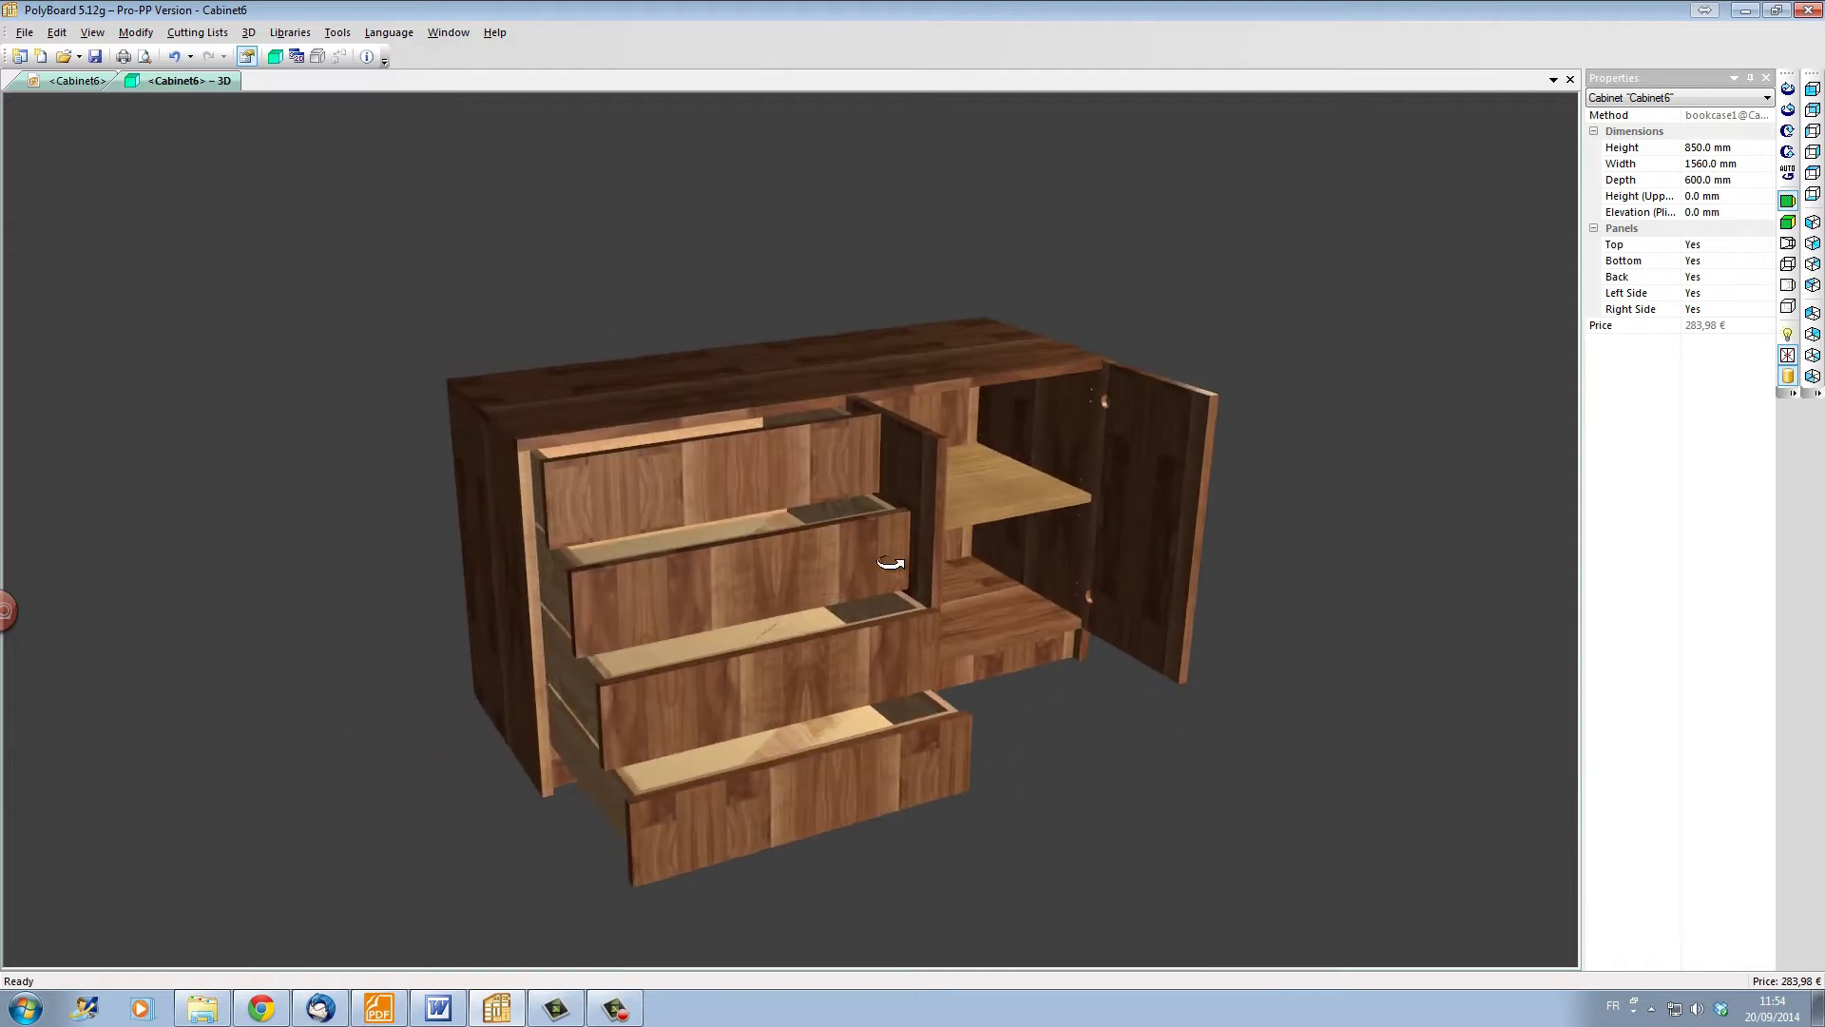
pyautogui.click(1787, 284)
pyautogui.moveTo(836, 665); pyautogui.dragTo(928, 611)
pyautogui.scroll(3, 924, 609)
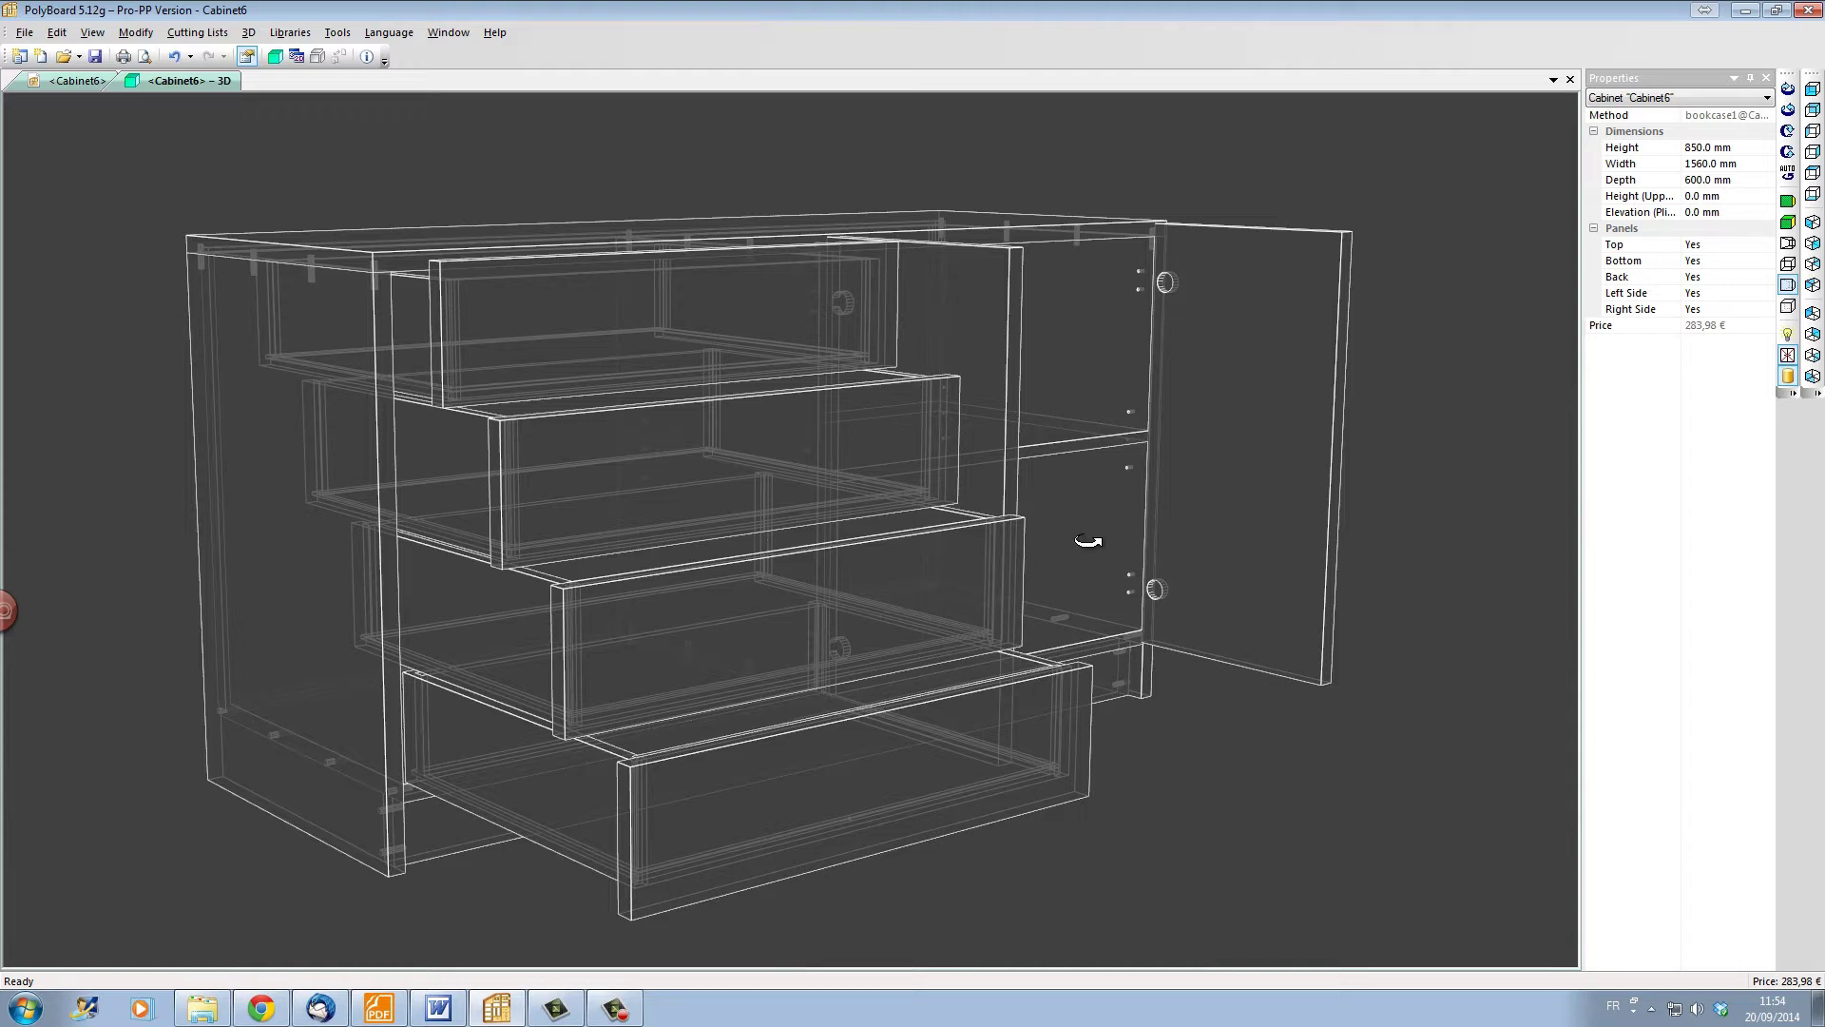
pyautogui.click(1788, 201)
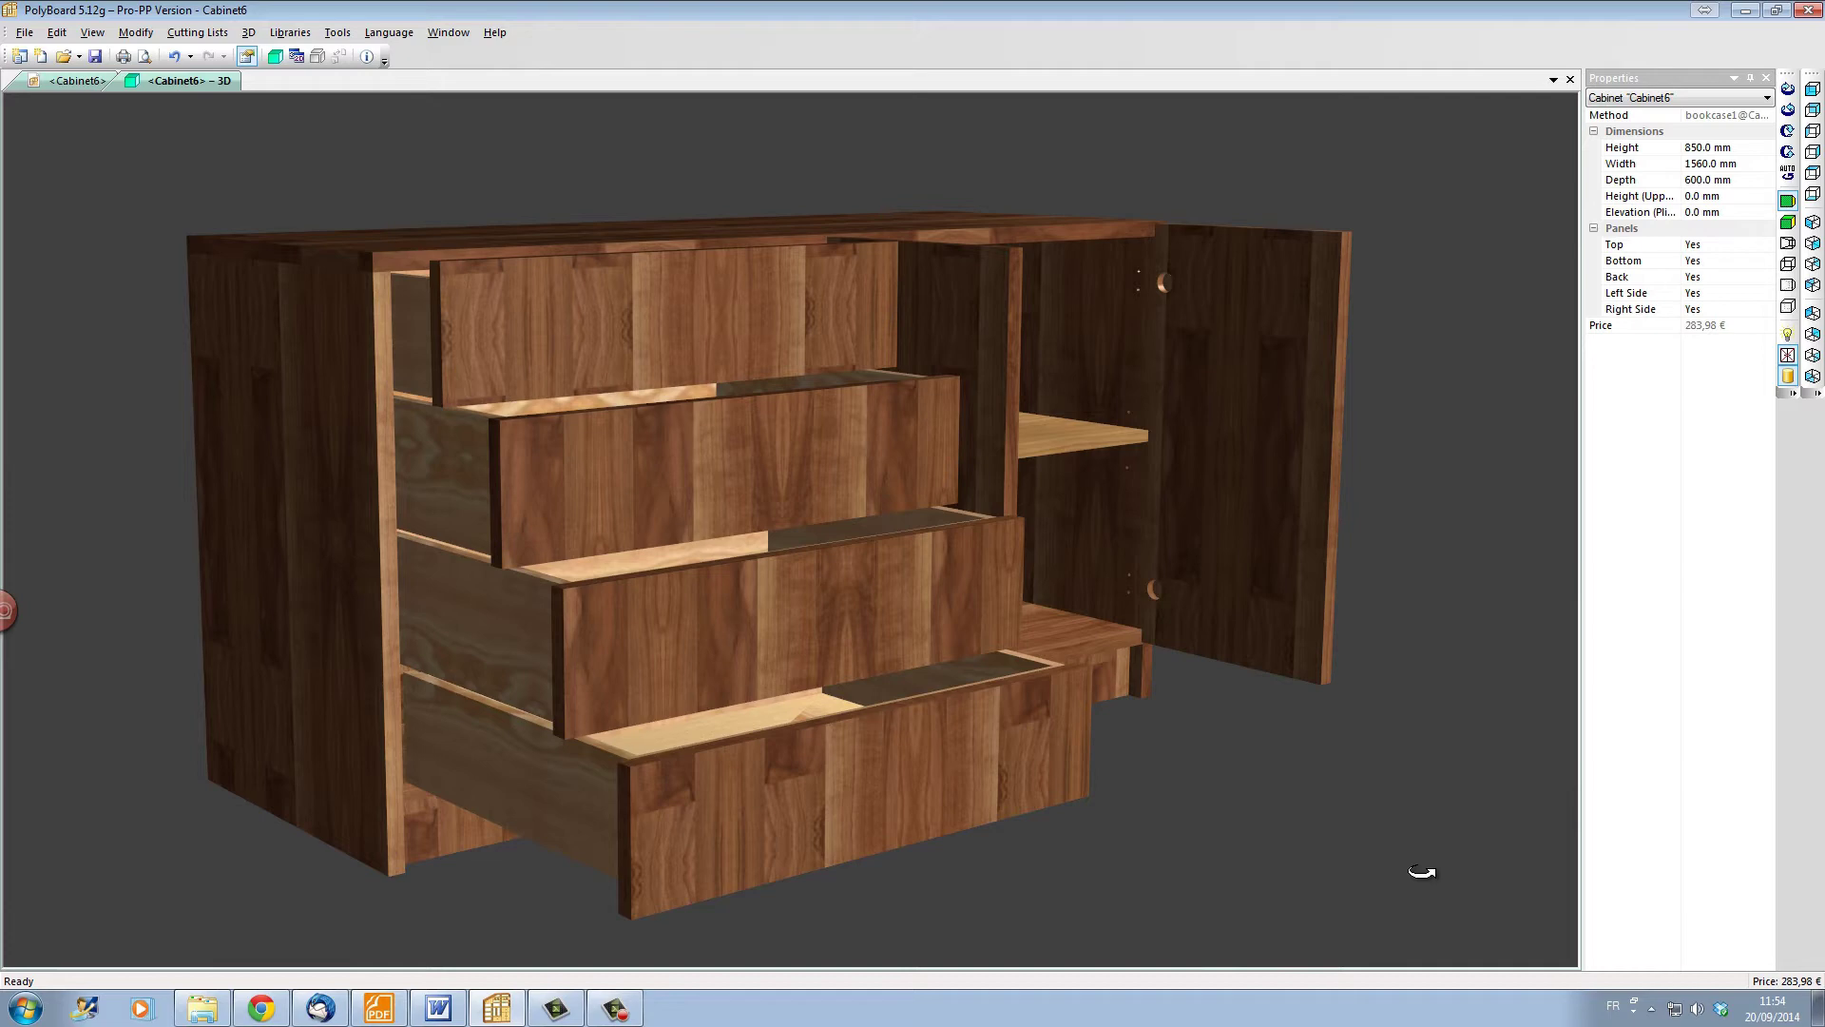
# Step: Open the Assembly dialog for Door 2 of the double door via Structure Edit
pyautogui.click(80, 80)
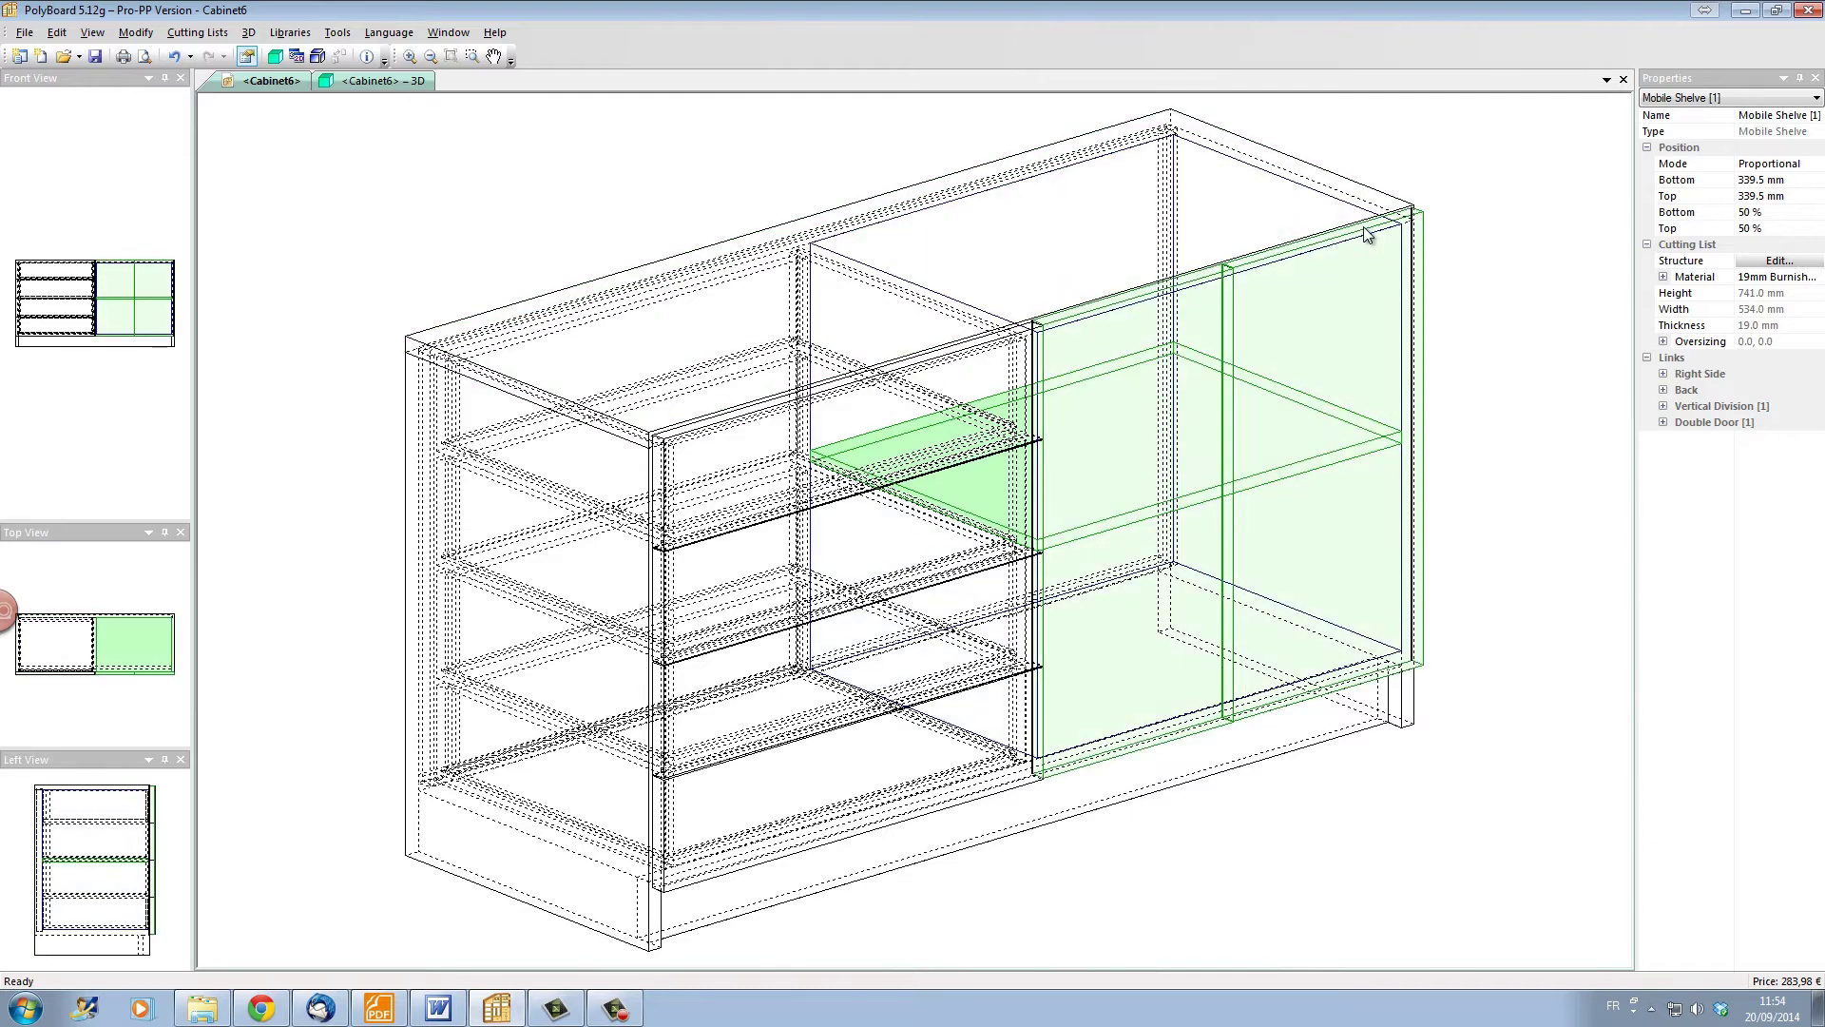
pyautogui.click(1366, 234)
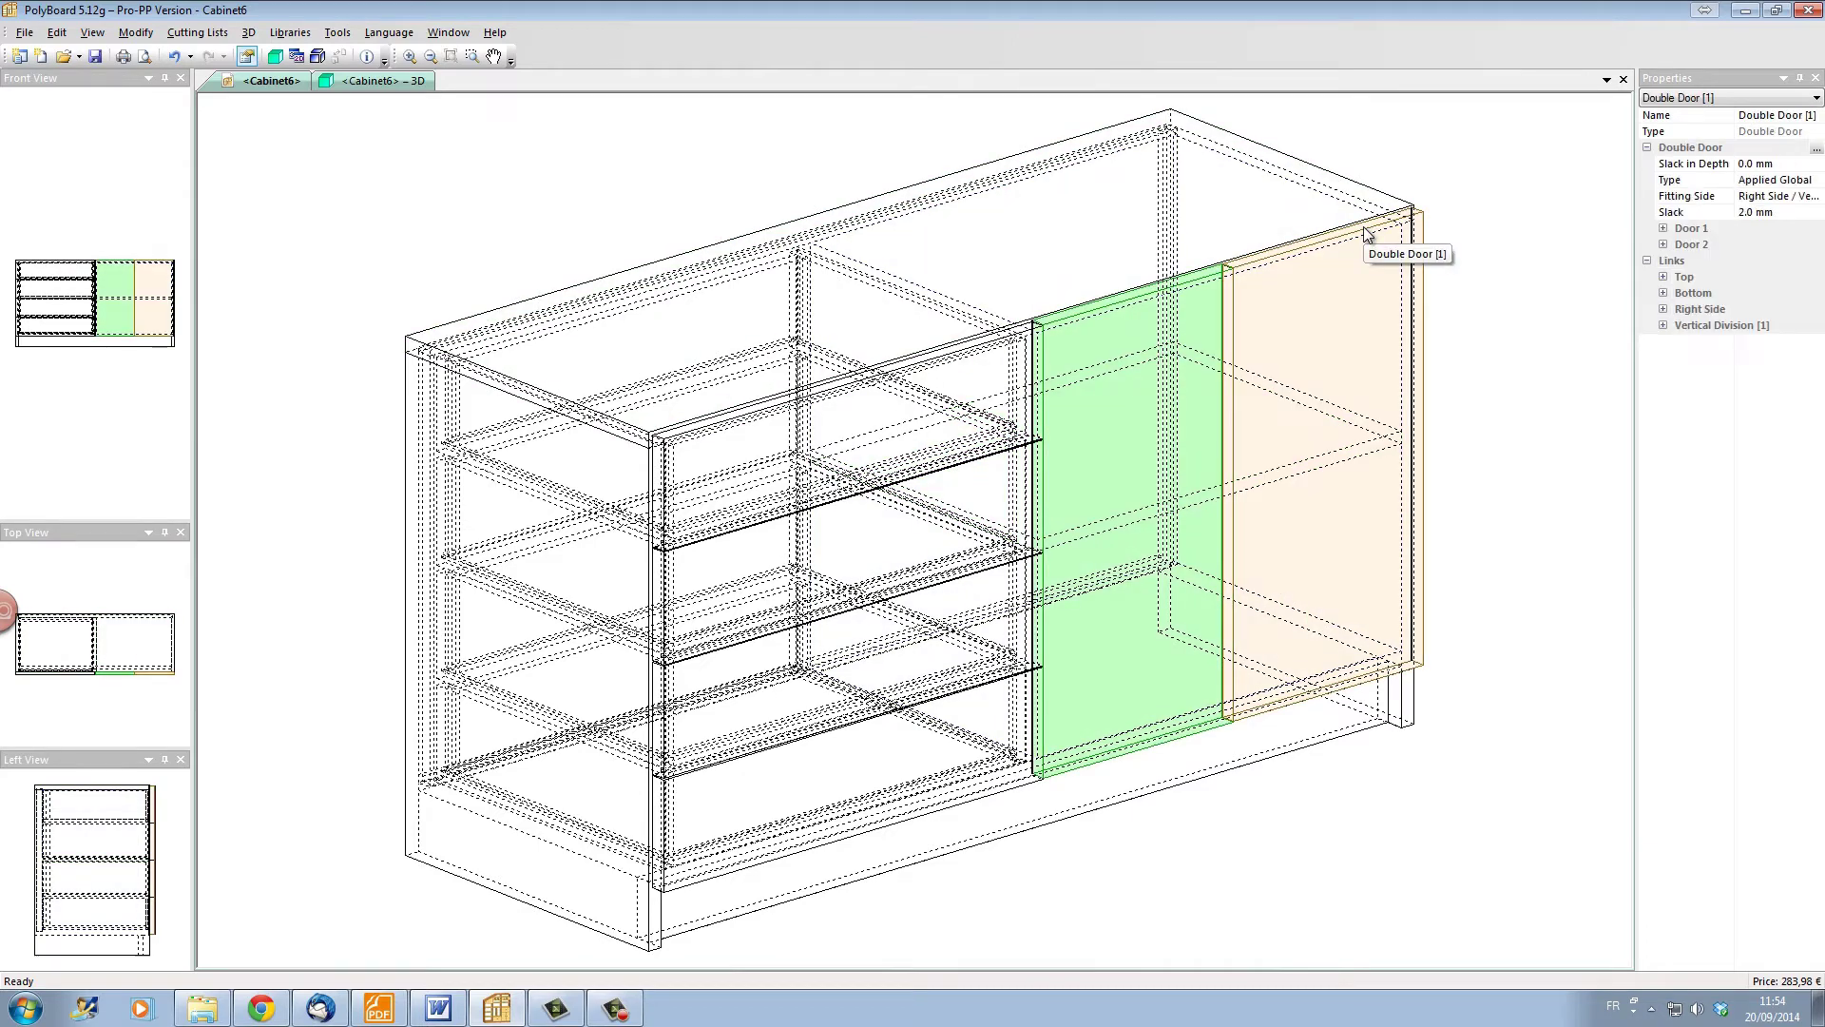
pyautogui.click(1364, 229)
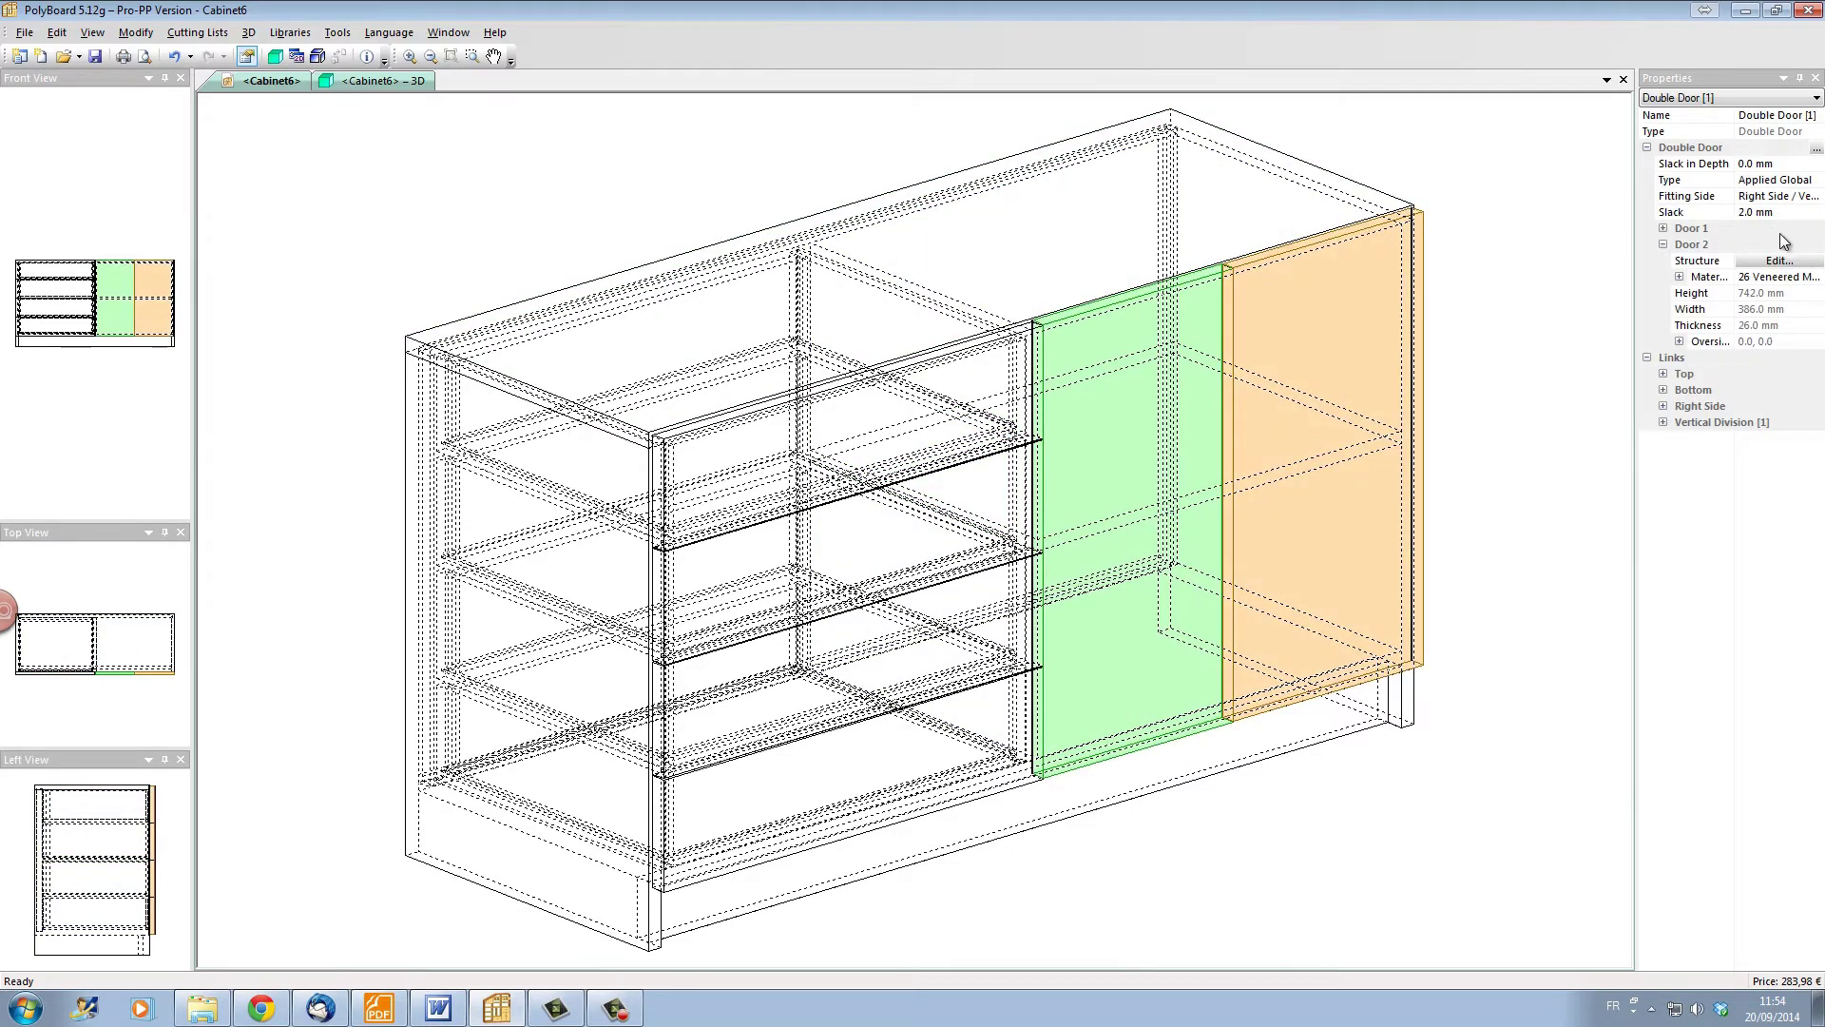
pyautogui.click(1791, 262)
pyautogui.click(1687, 399)
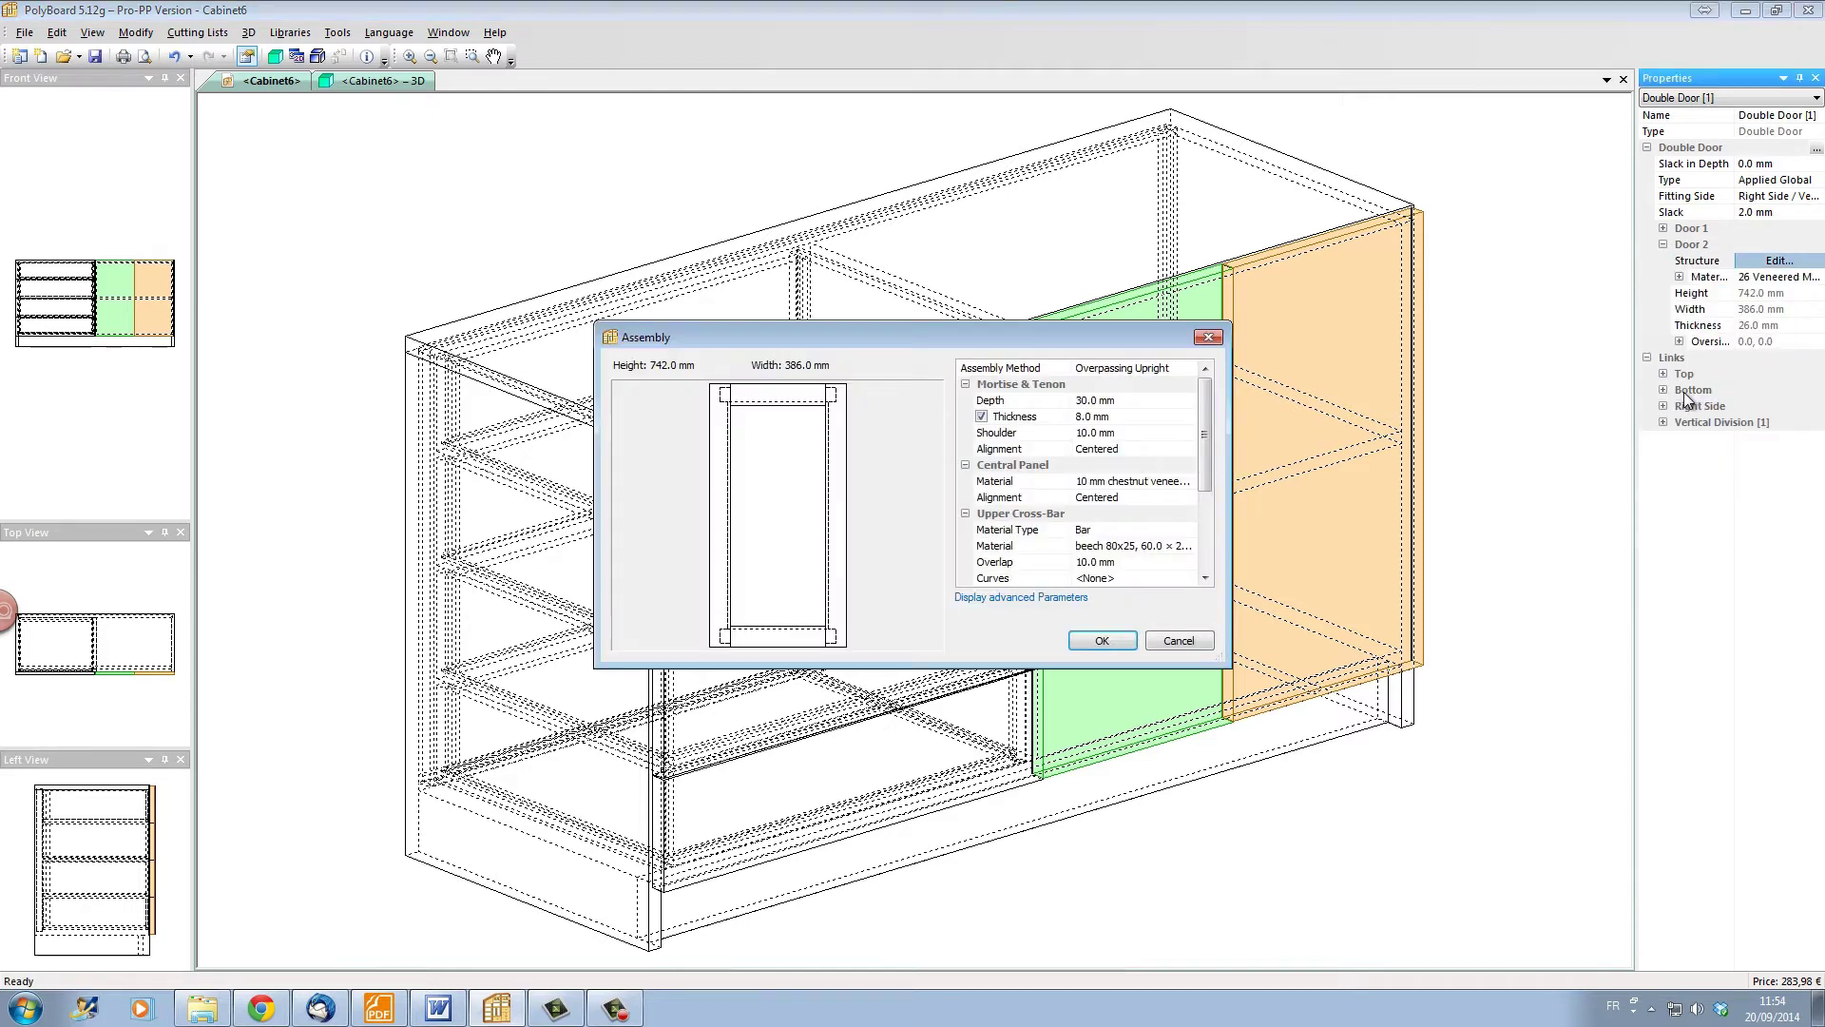
# Step: Confirm Door 2's frame-and-panel assembly and copy its structure onto Door 1
pyautogui.click(1122, 641)
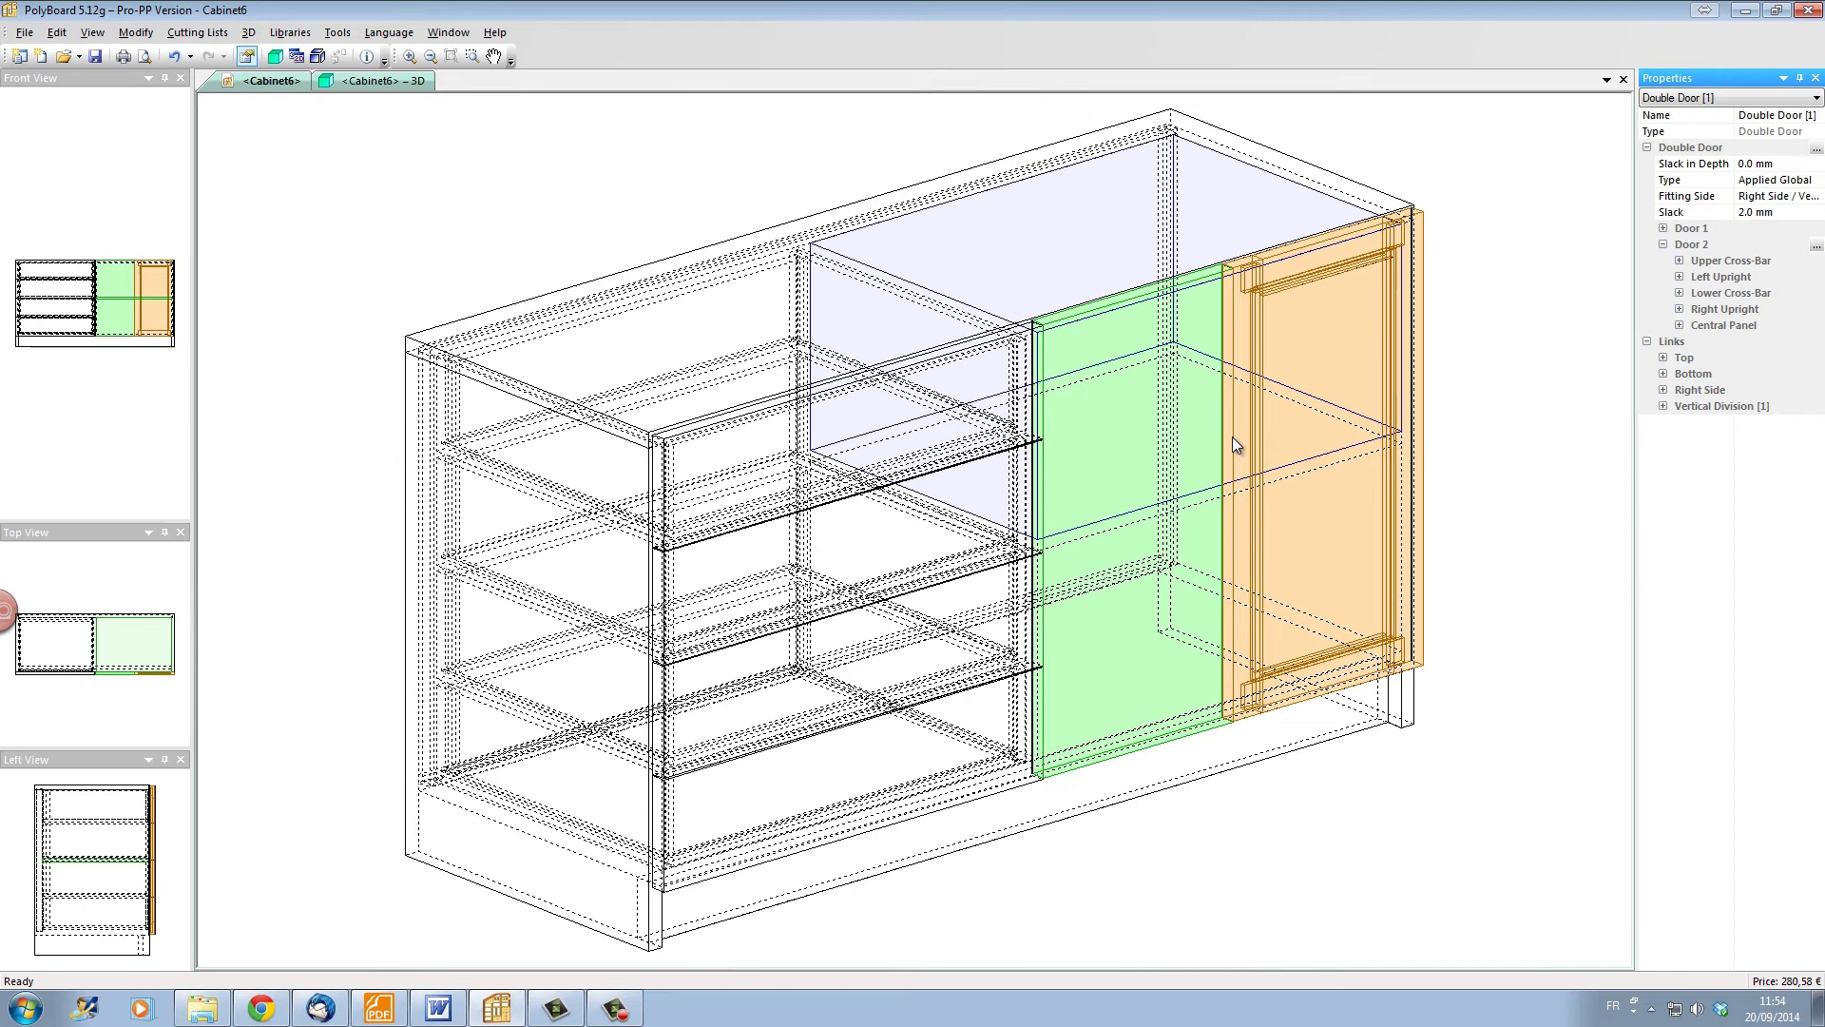
pyautogui.rightClick(1340, 333)
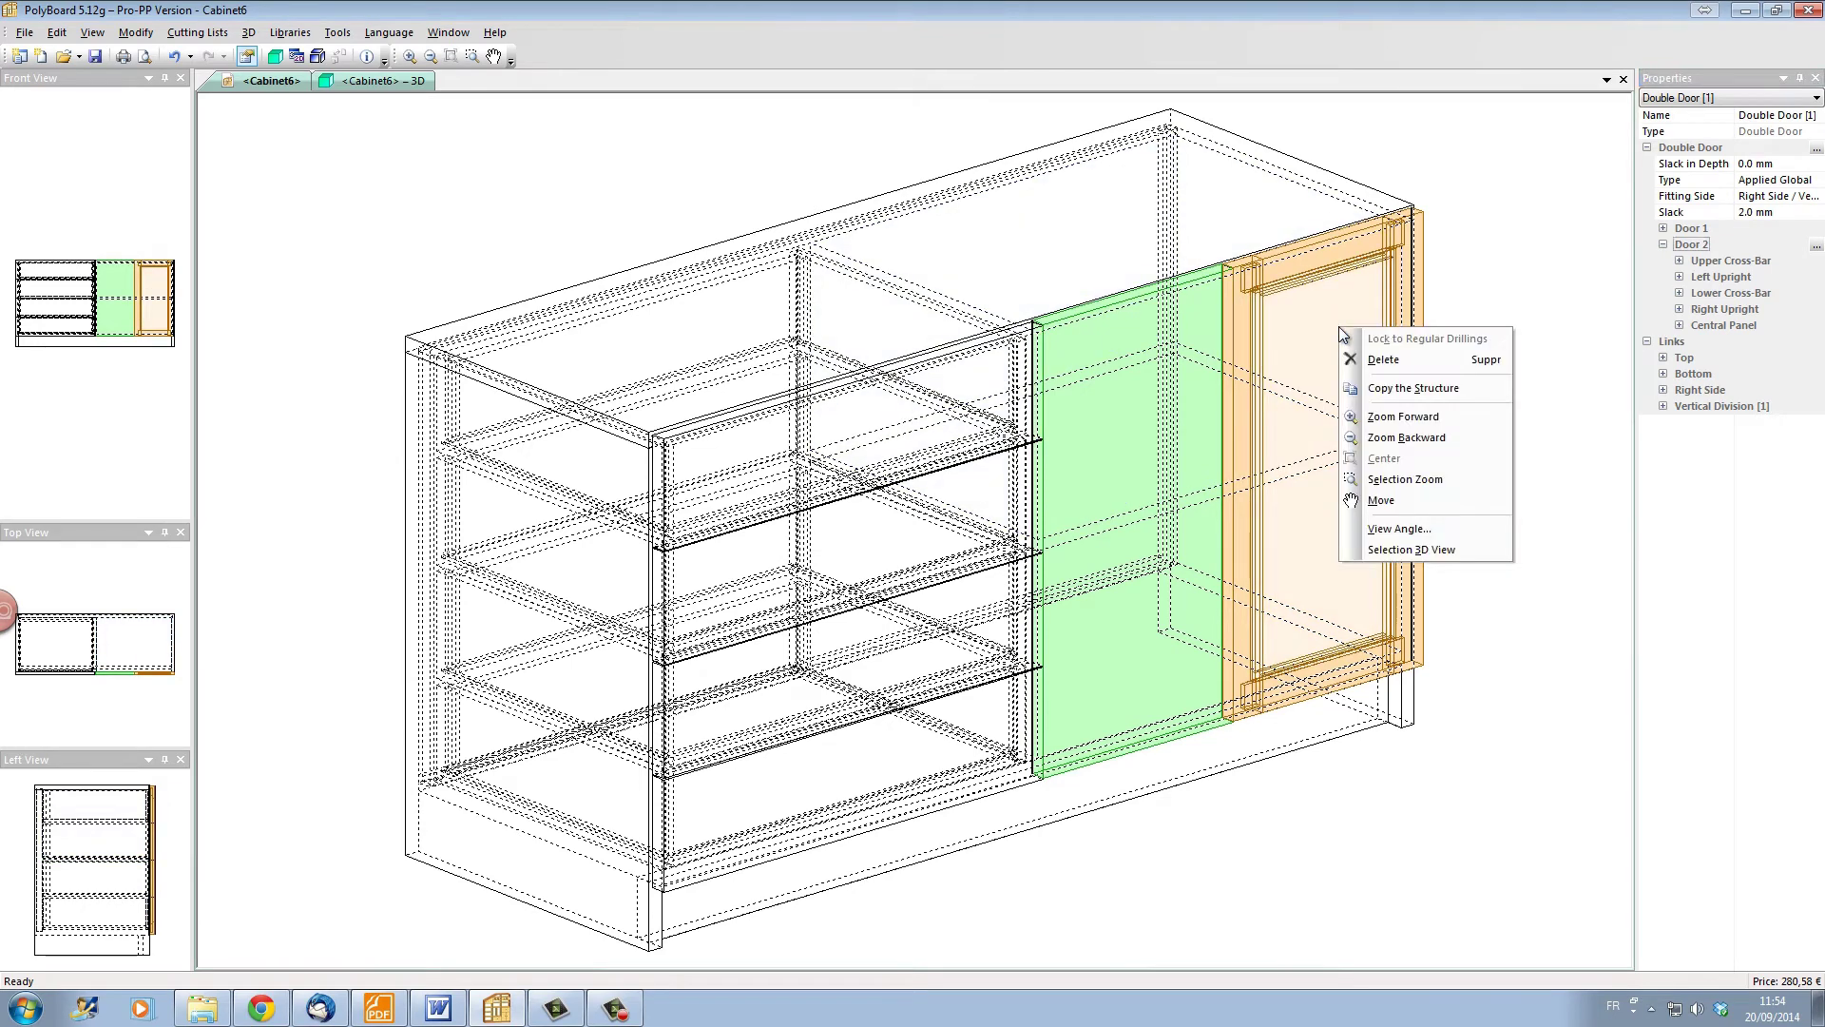
pyautogui.click(1398, 388)
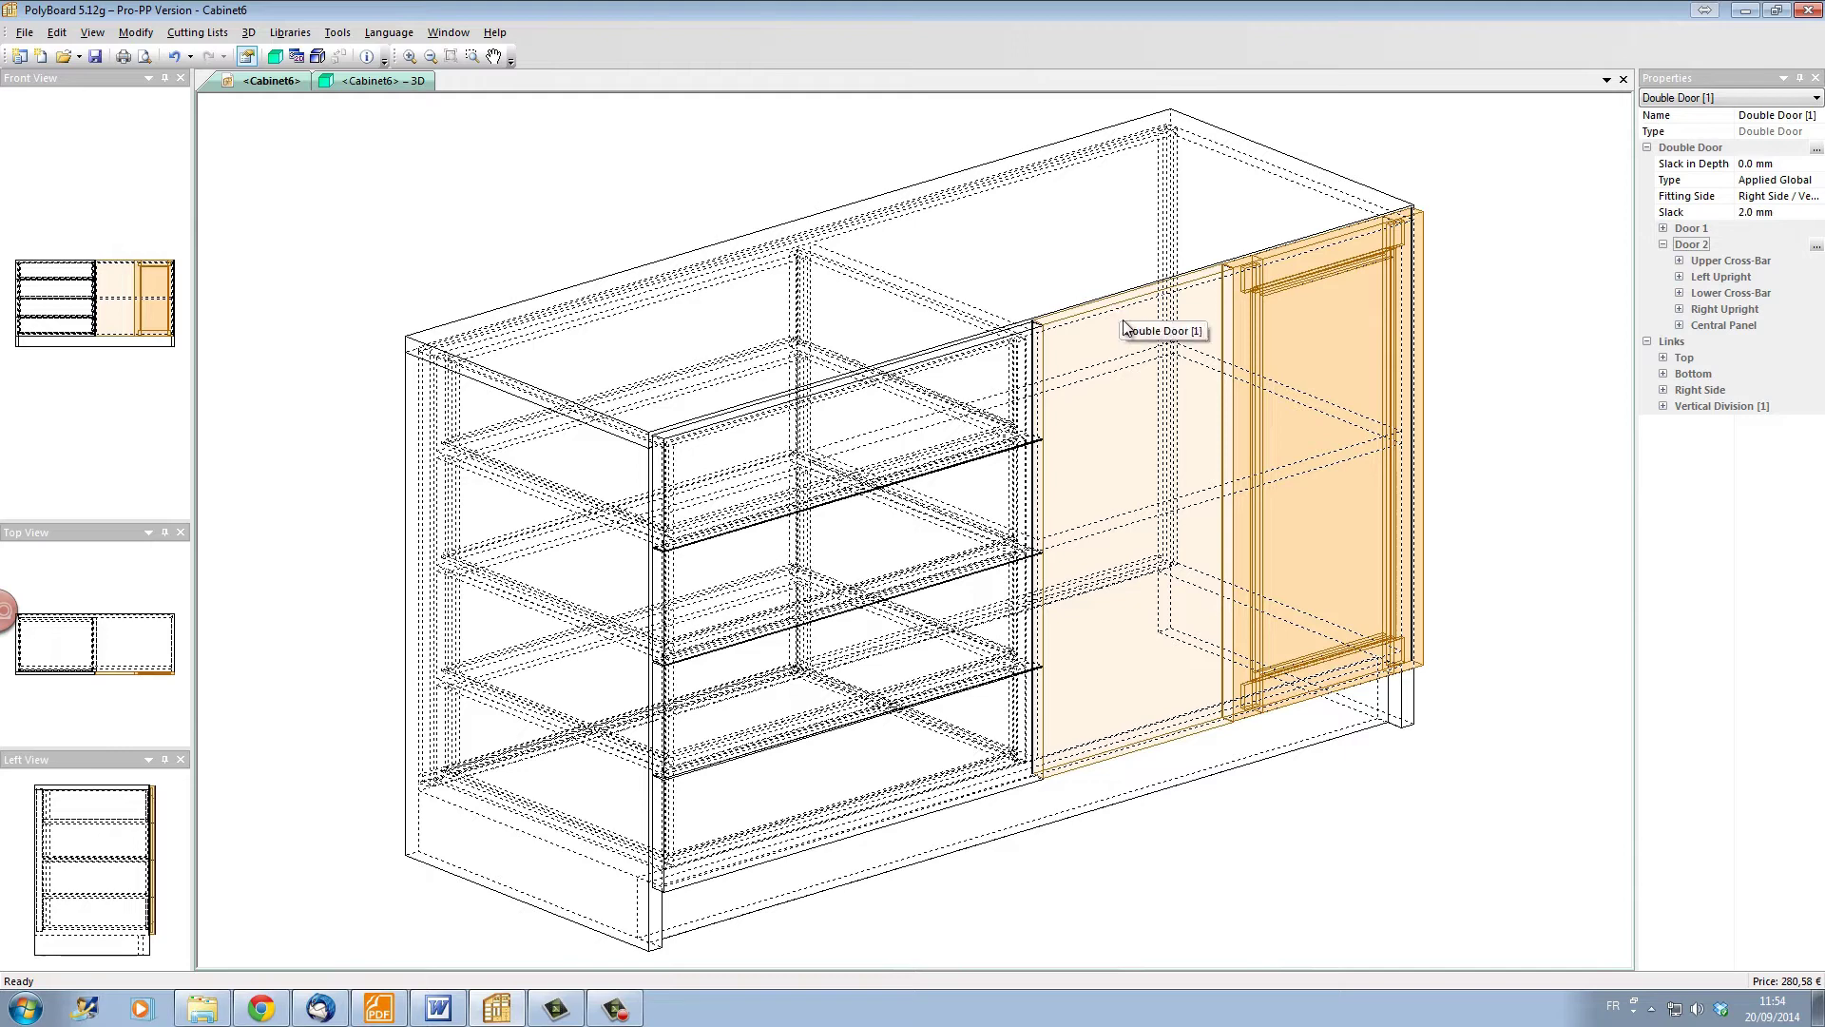
pyautogui.click(1131, 350)
pyautogui.rightClick(1132, 350)
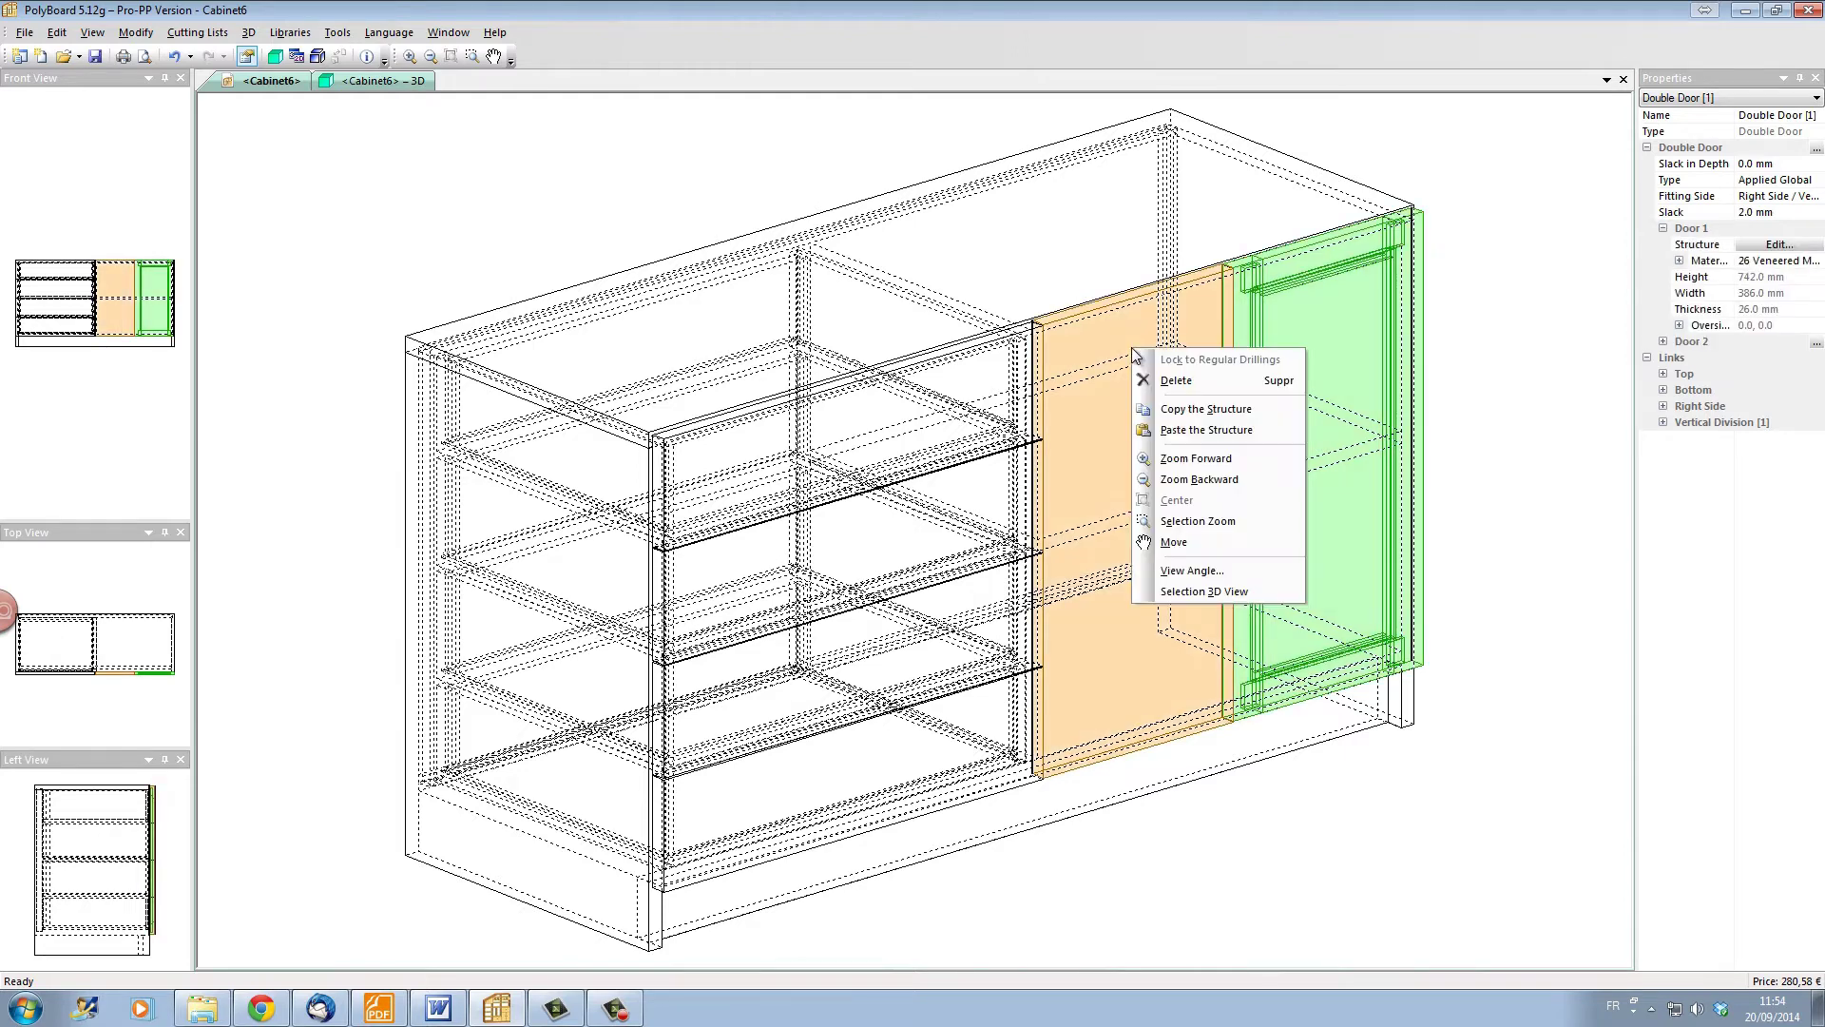
pyautogui.click(1176, 430)
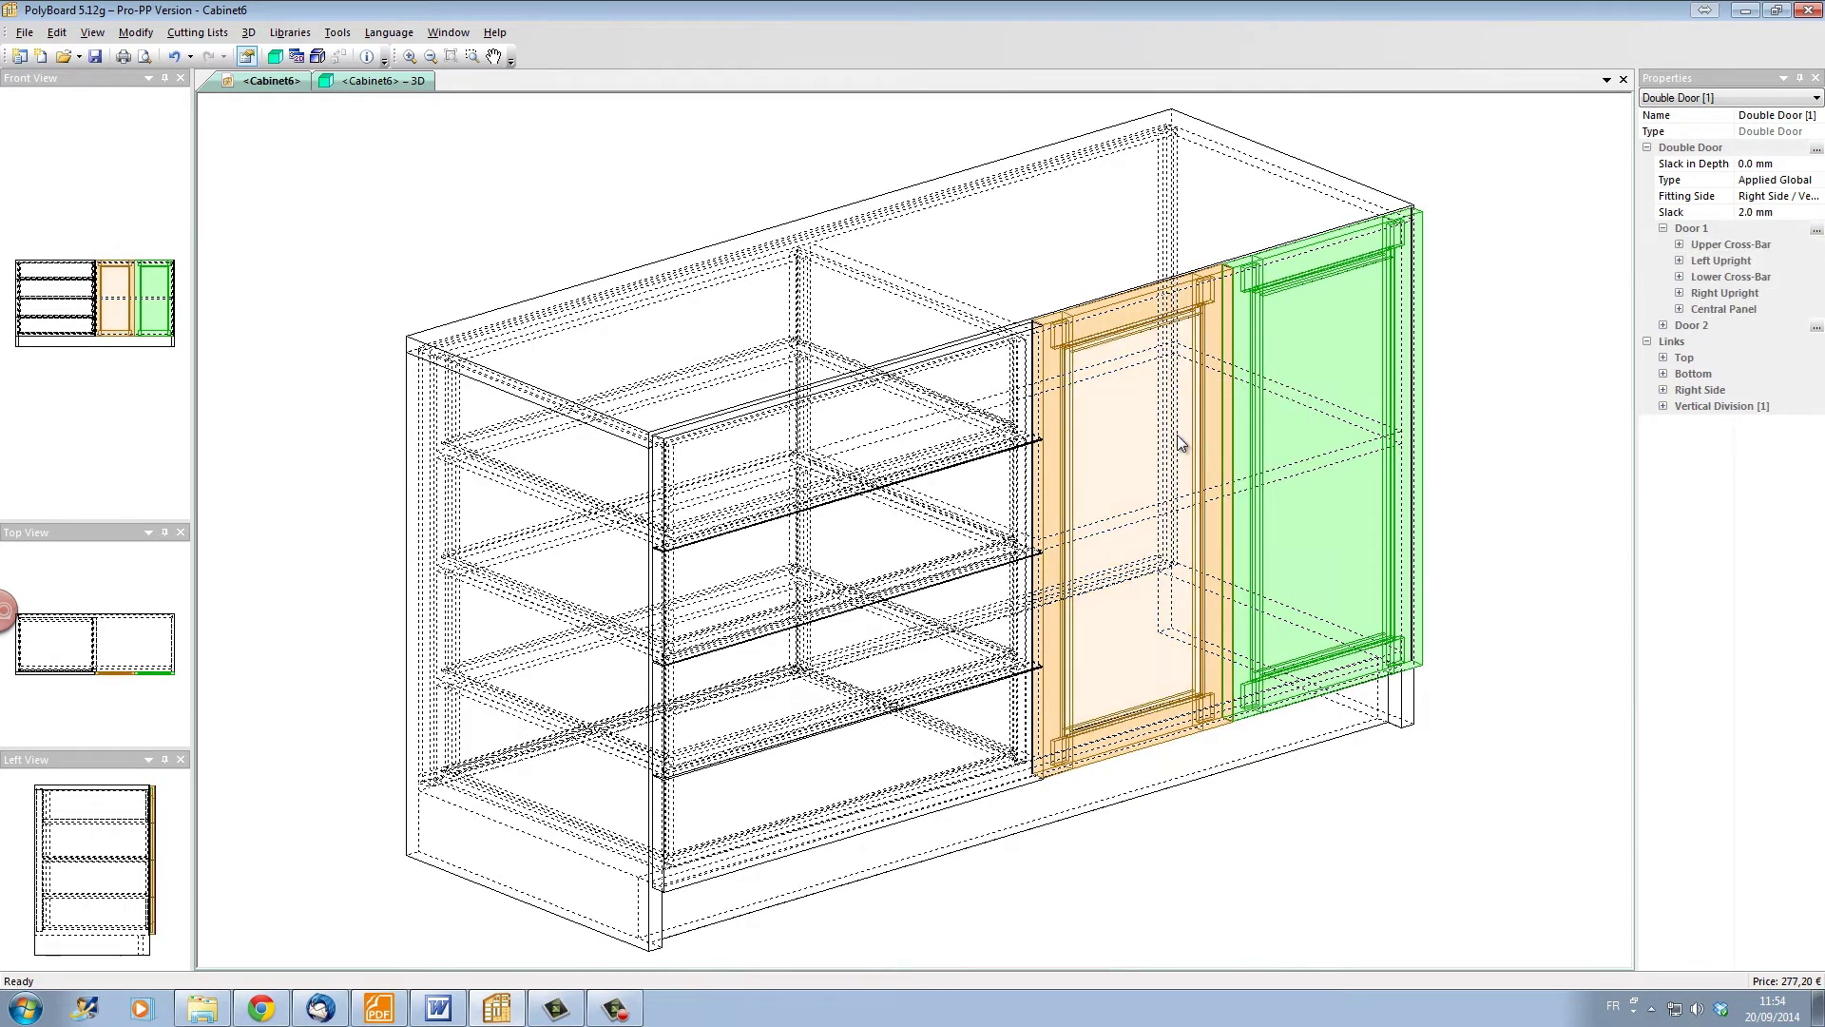
# Step: Paste the copied frame structure onto all four drawer fronts, top to bottom
pyautogui.click(970, 404)
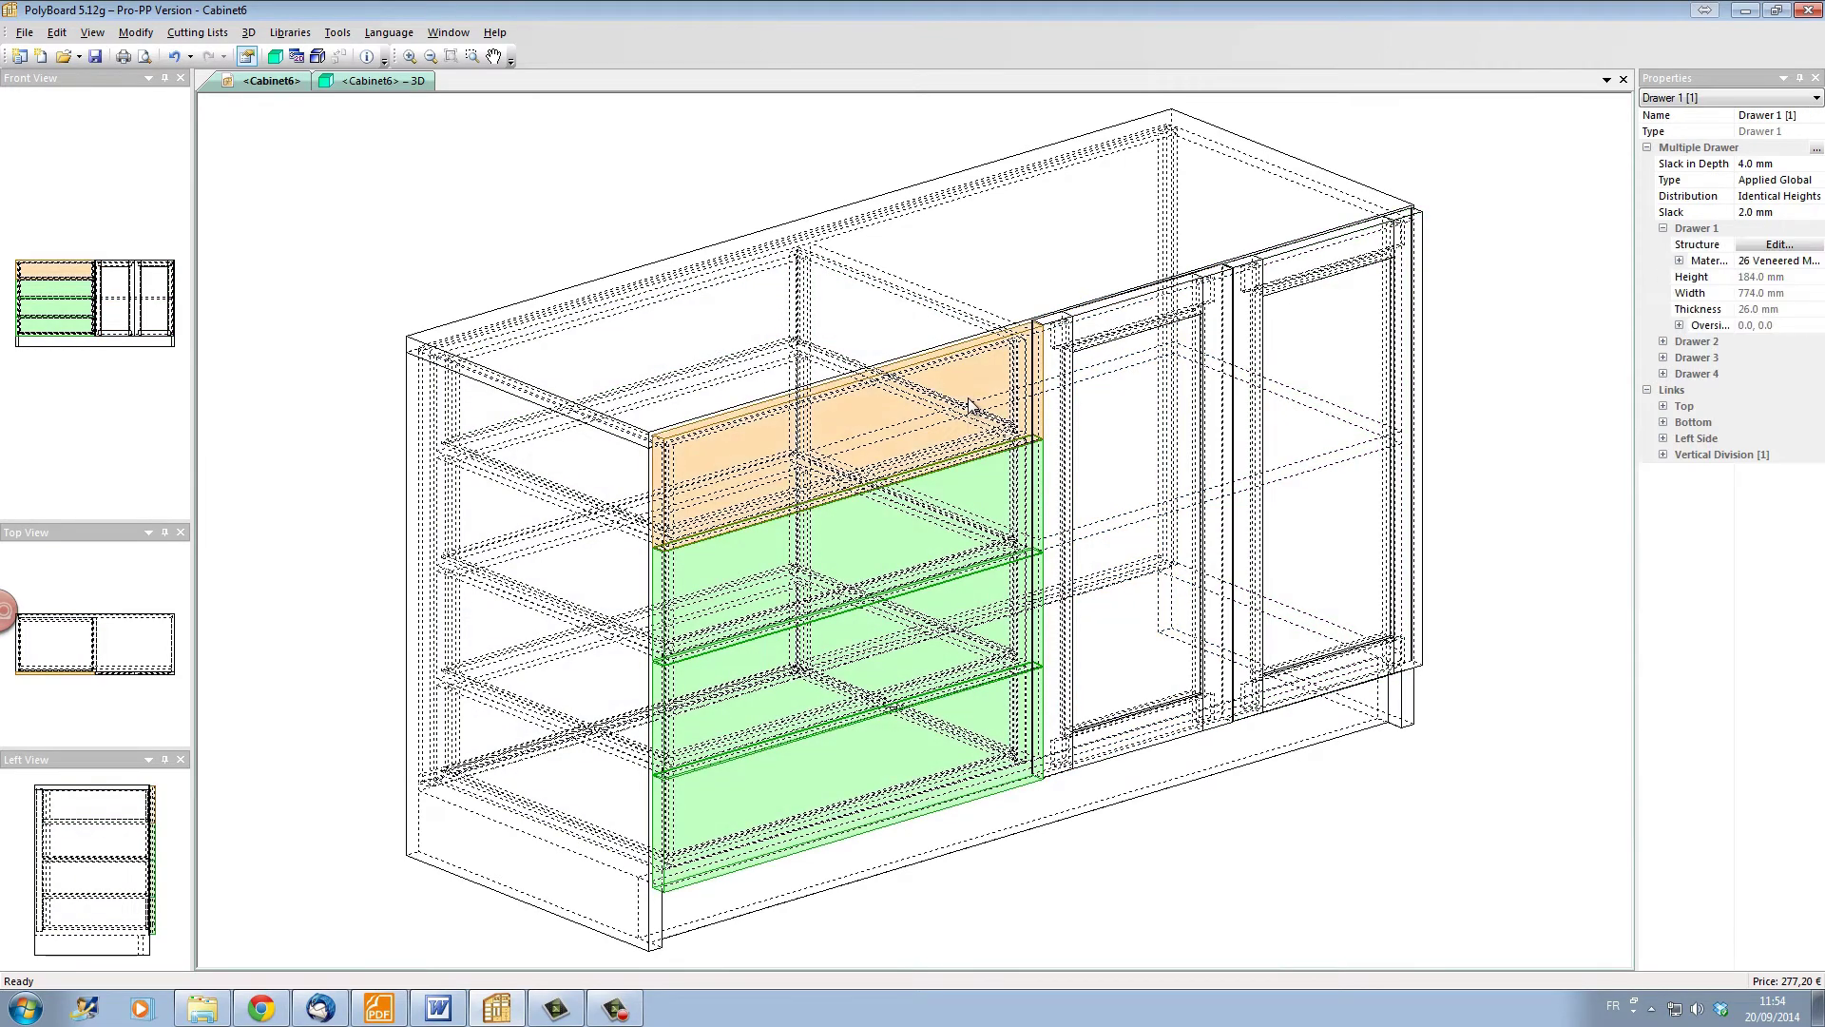
pyautogui.rightClick(969, 405)
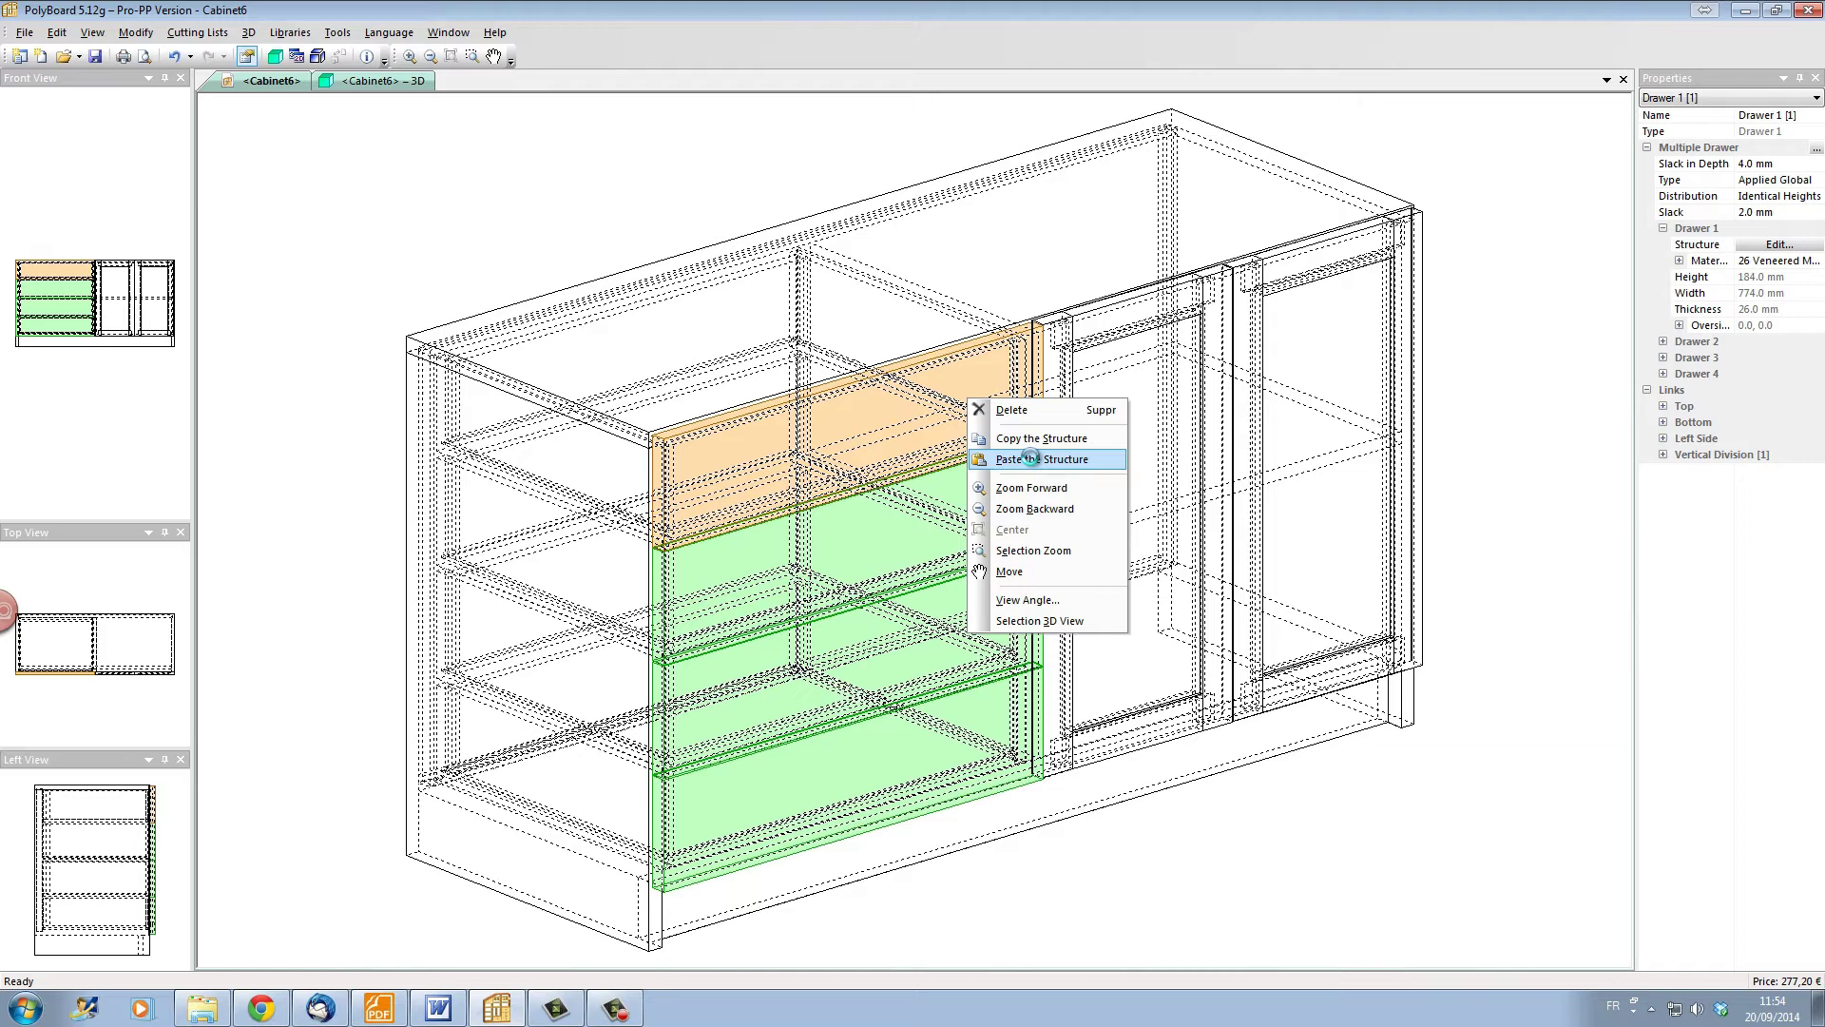
pyautogui.click(1036, 460)
pyautogui.click(1001, 493)
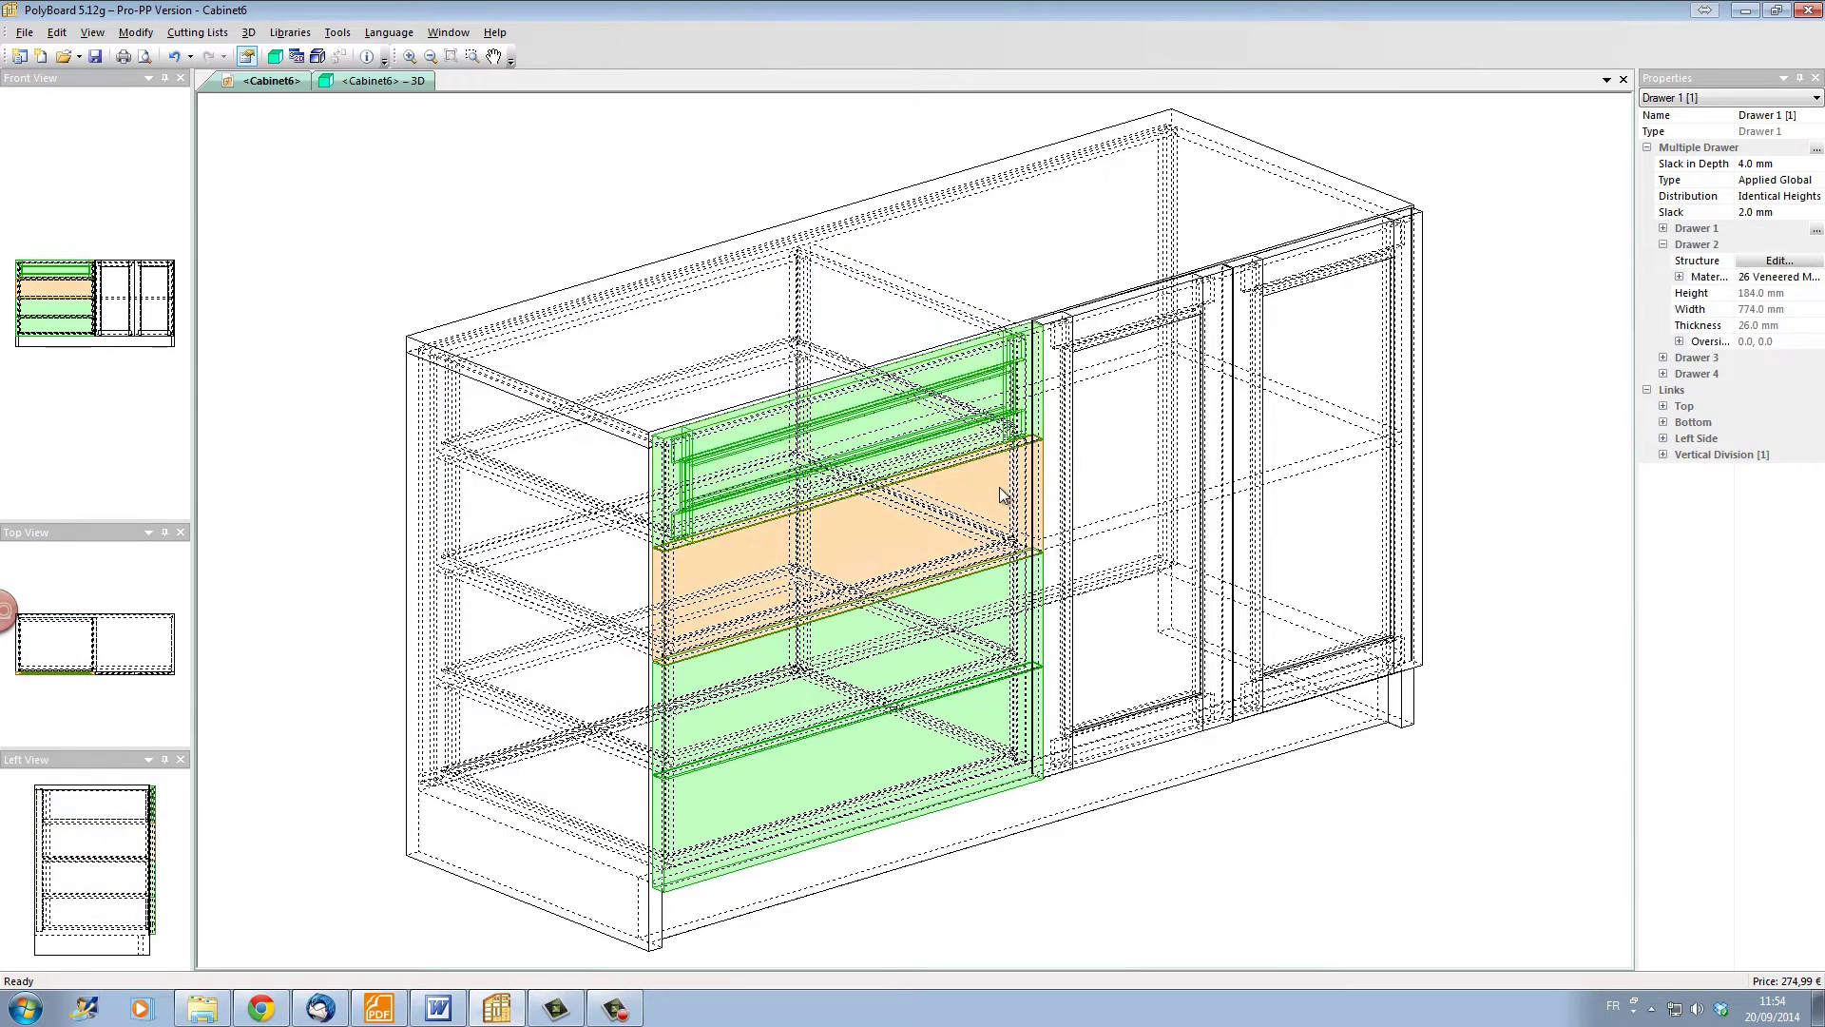
pyautogui.rightClick(1003, 493)
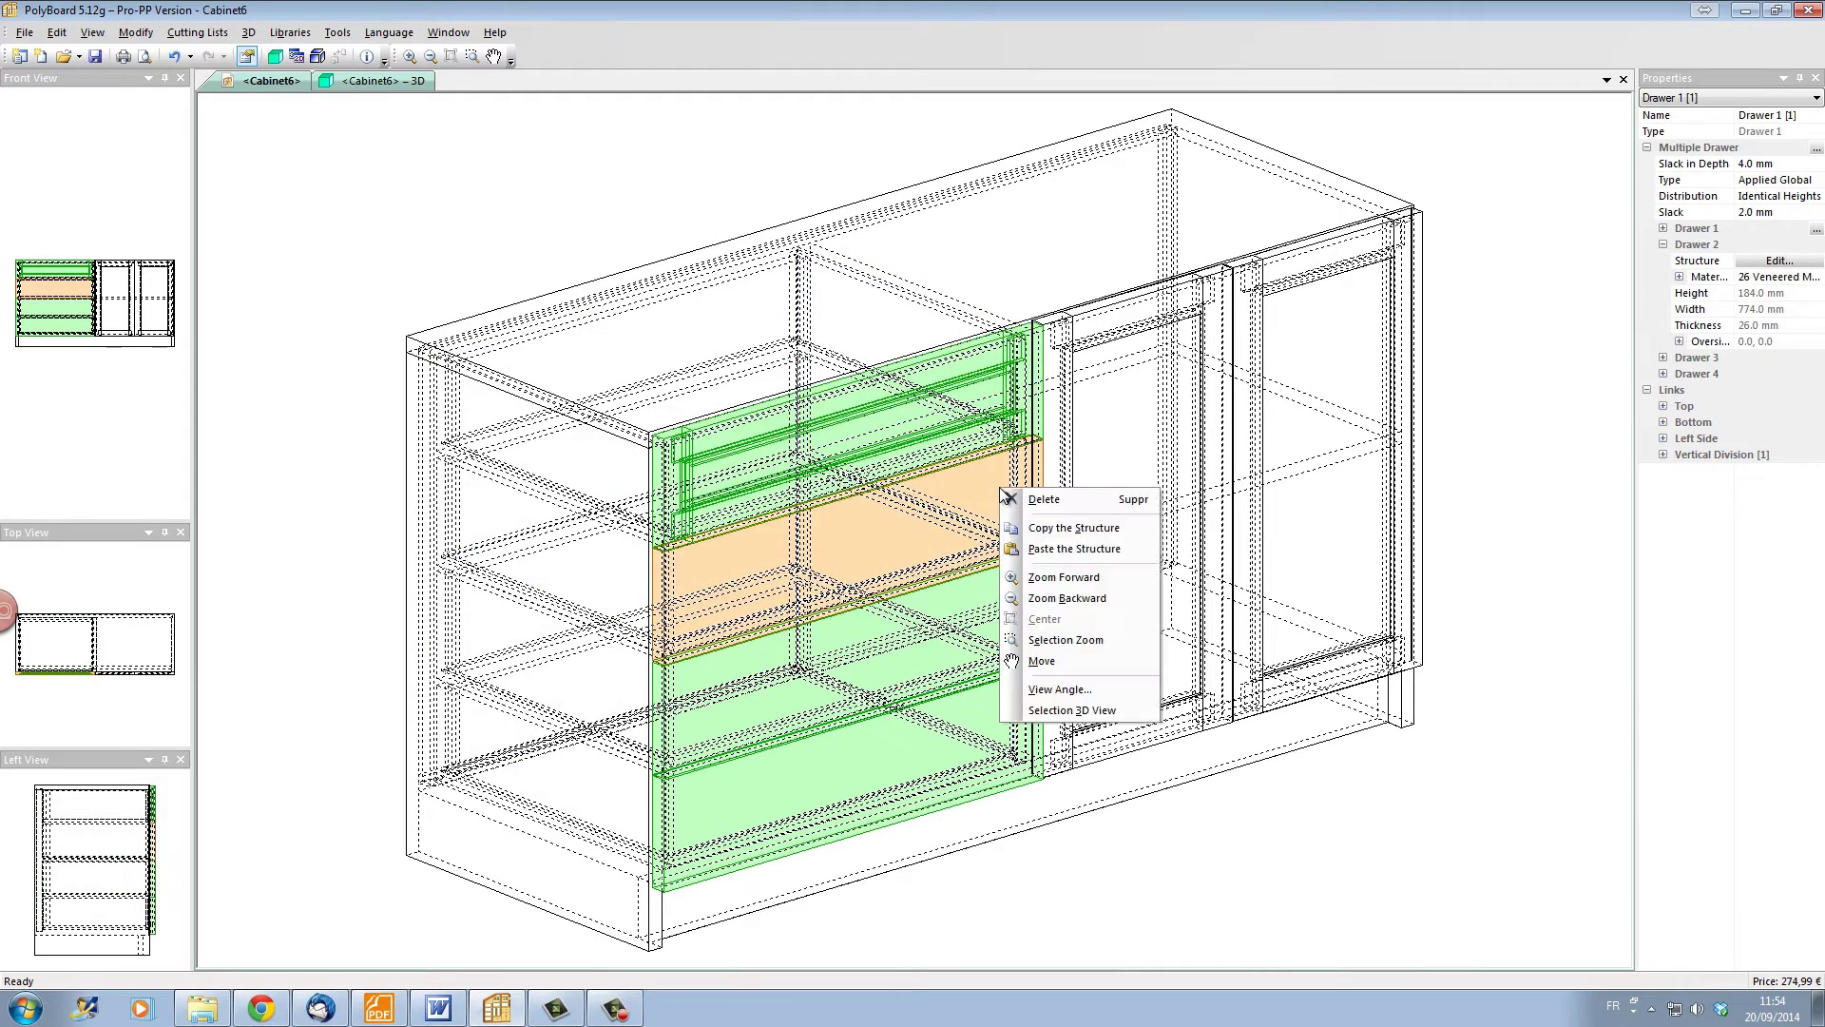
pyautogui.click(1060, 549)
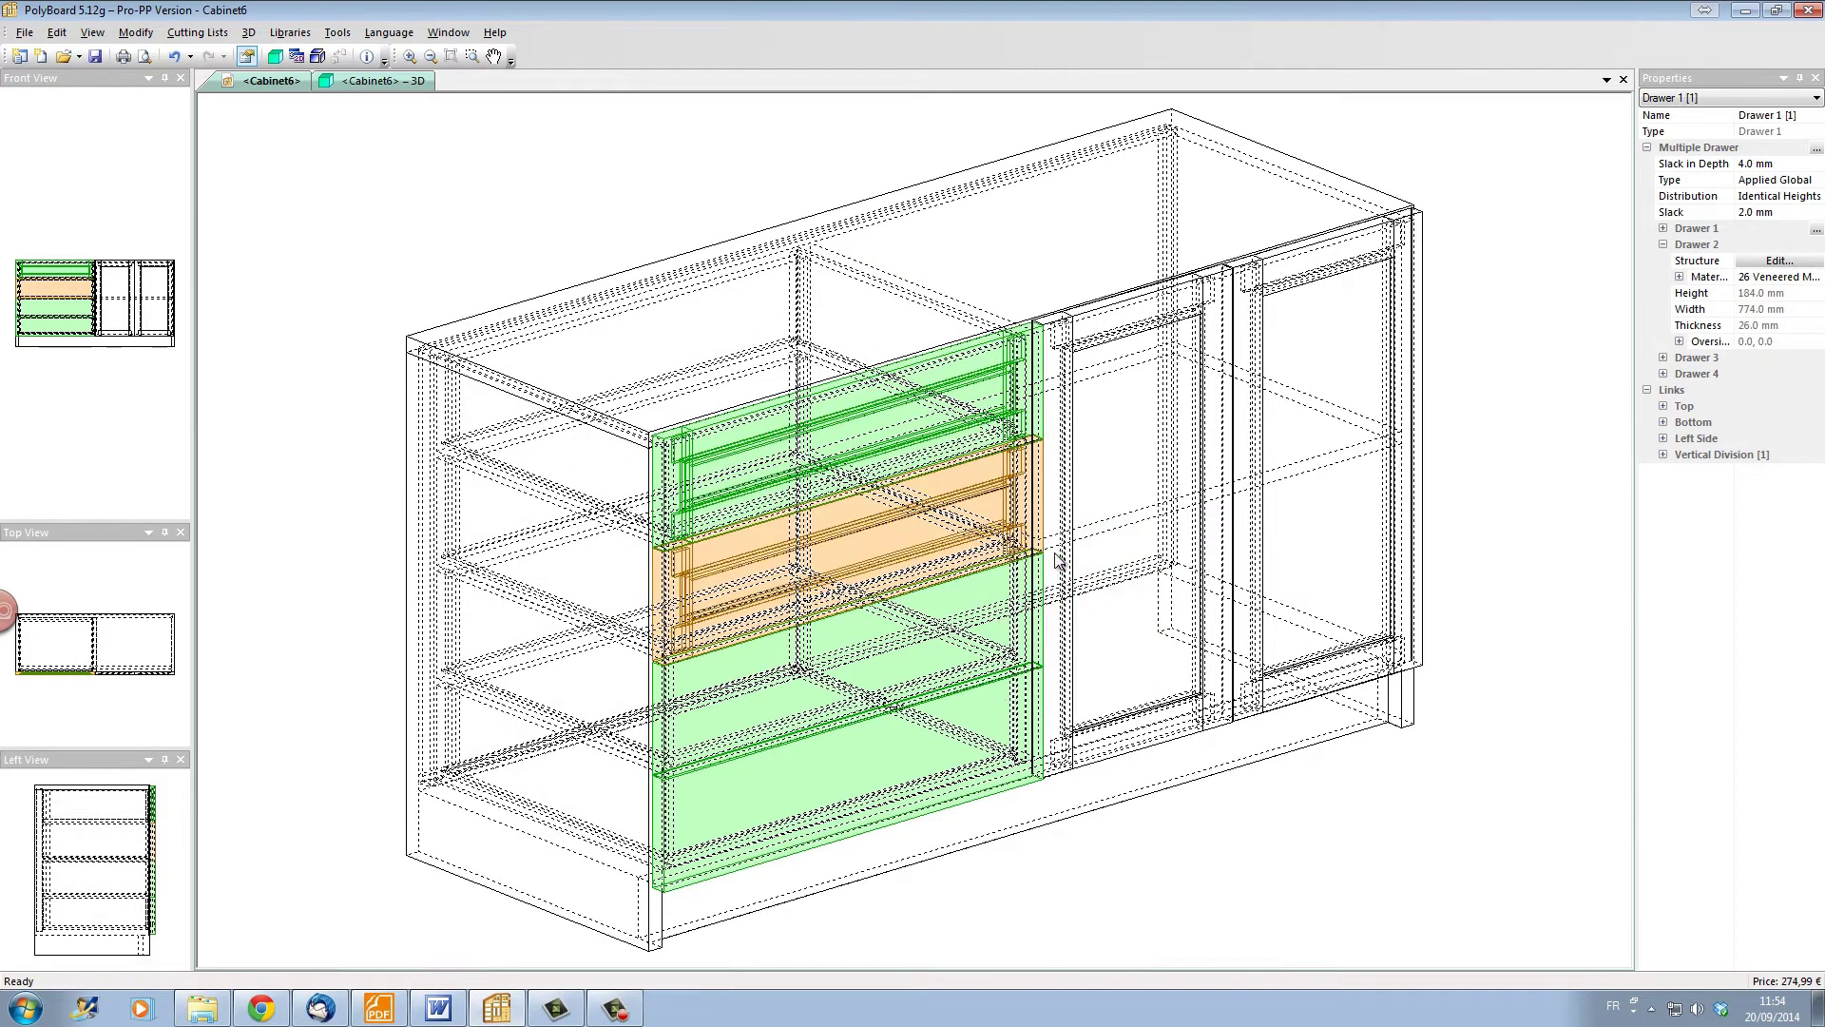
pyautogui.click(979, 610)
pyautogui.rightClick(975, 609)
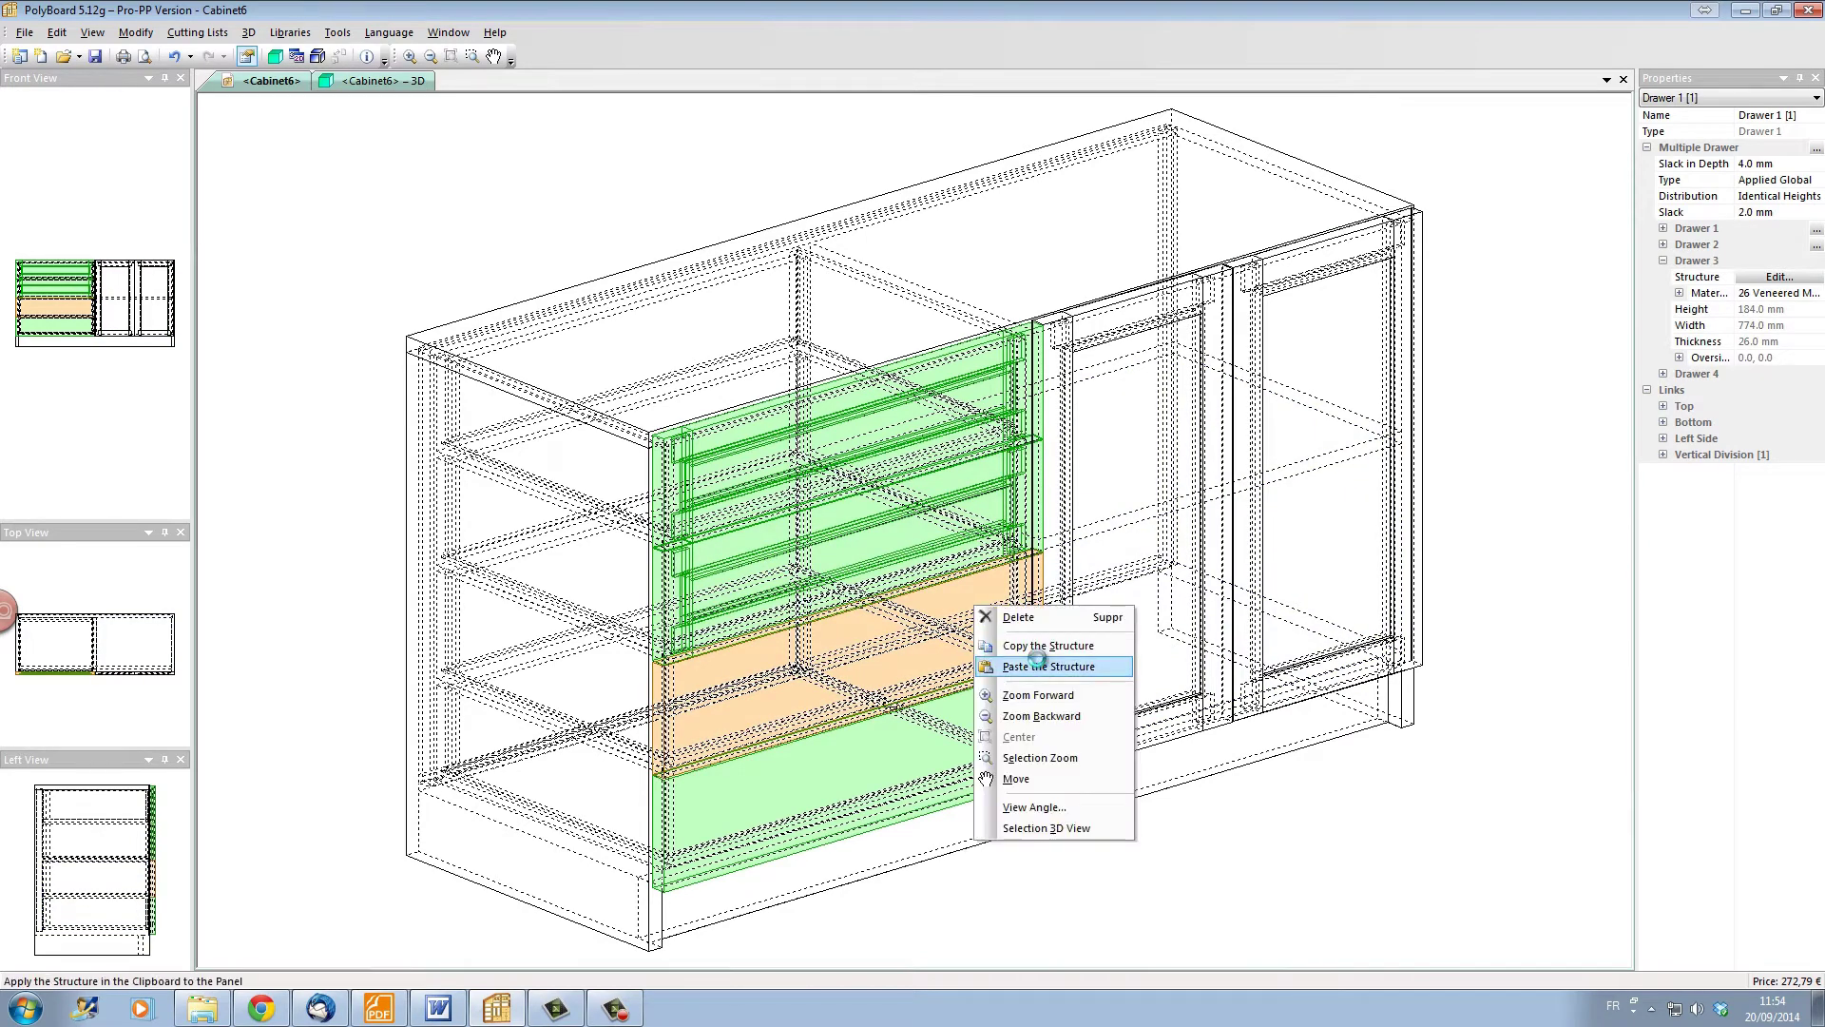
pyautogui.click(1036, 666)
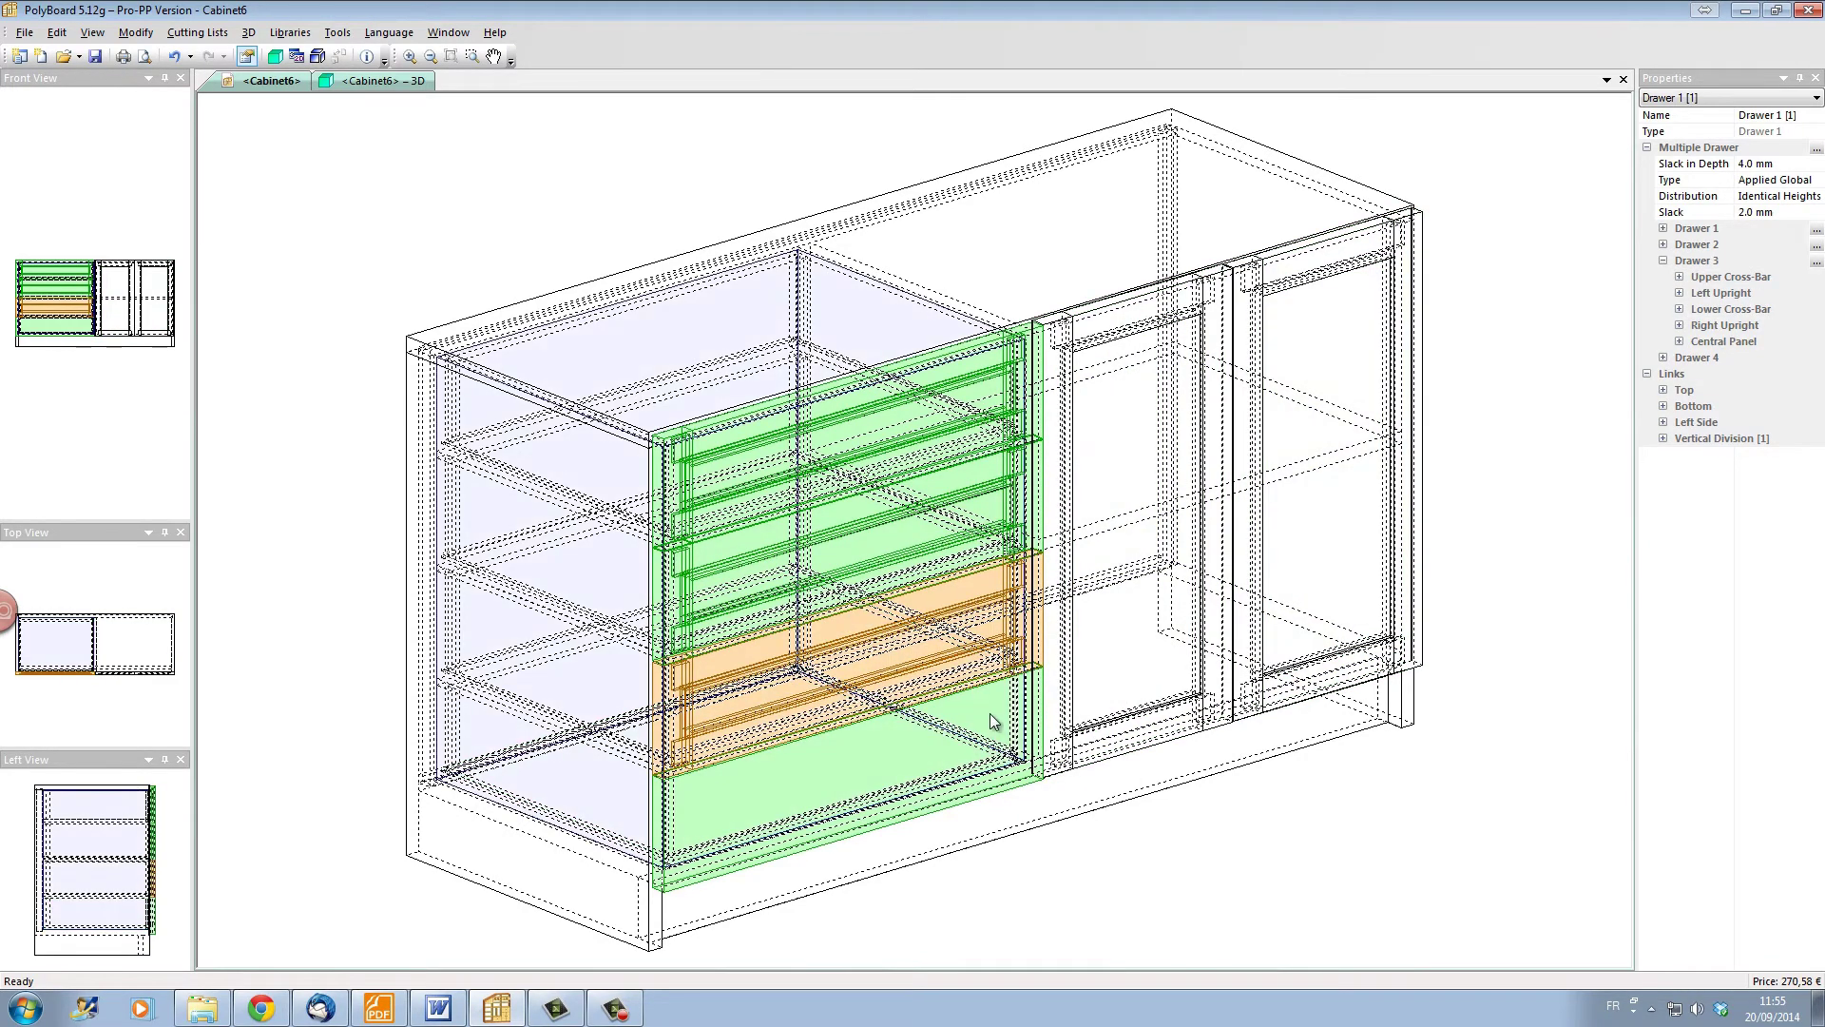
pyautogui.click(990, 712)
pyautogui.rightClick(989, 711)
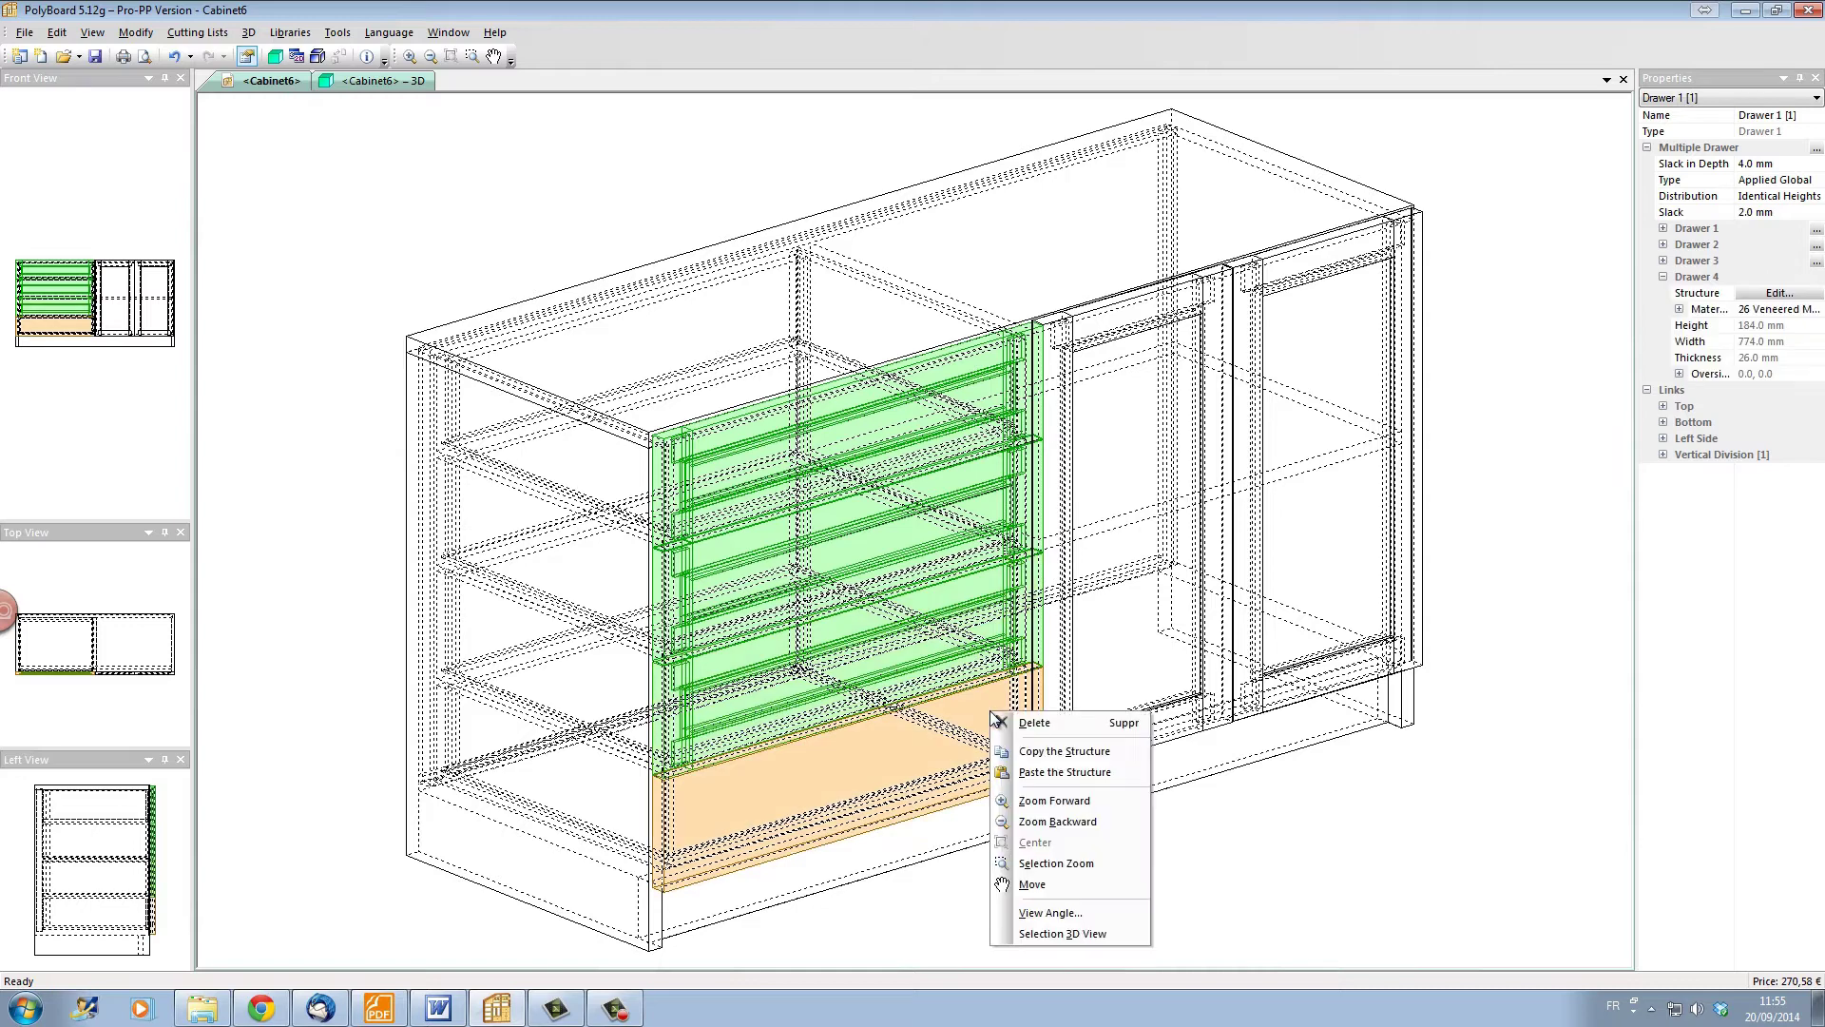
pyautogui.click(1035, 776)
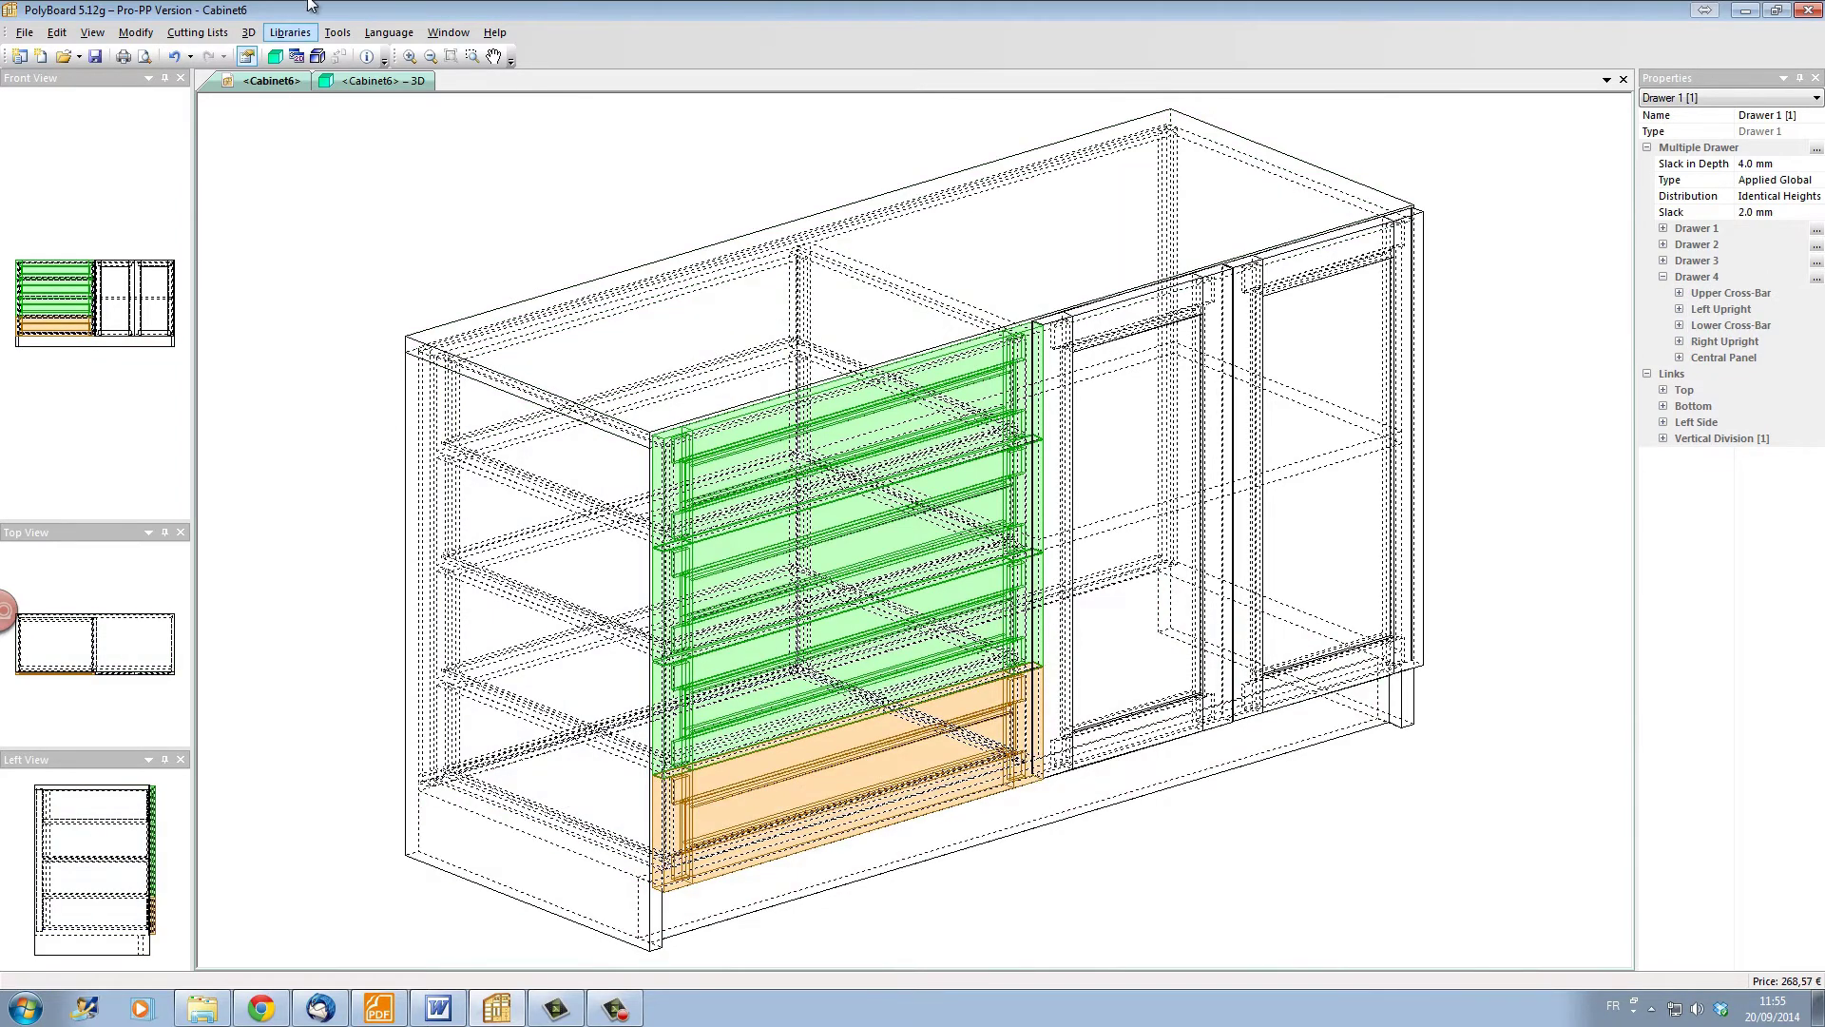
# Step: Show the framed walnut sideboard in 3D with drawers and doors opened
pyautogui.click(405, 84)
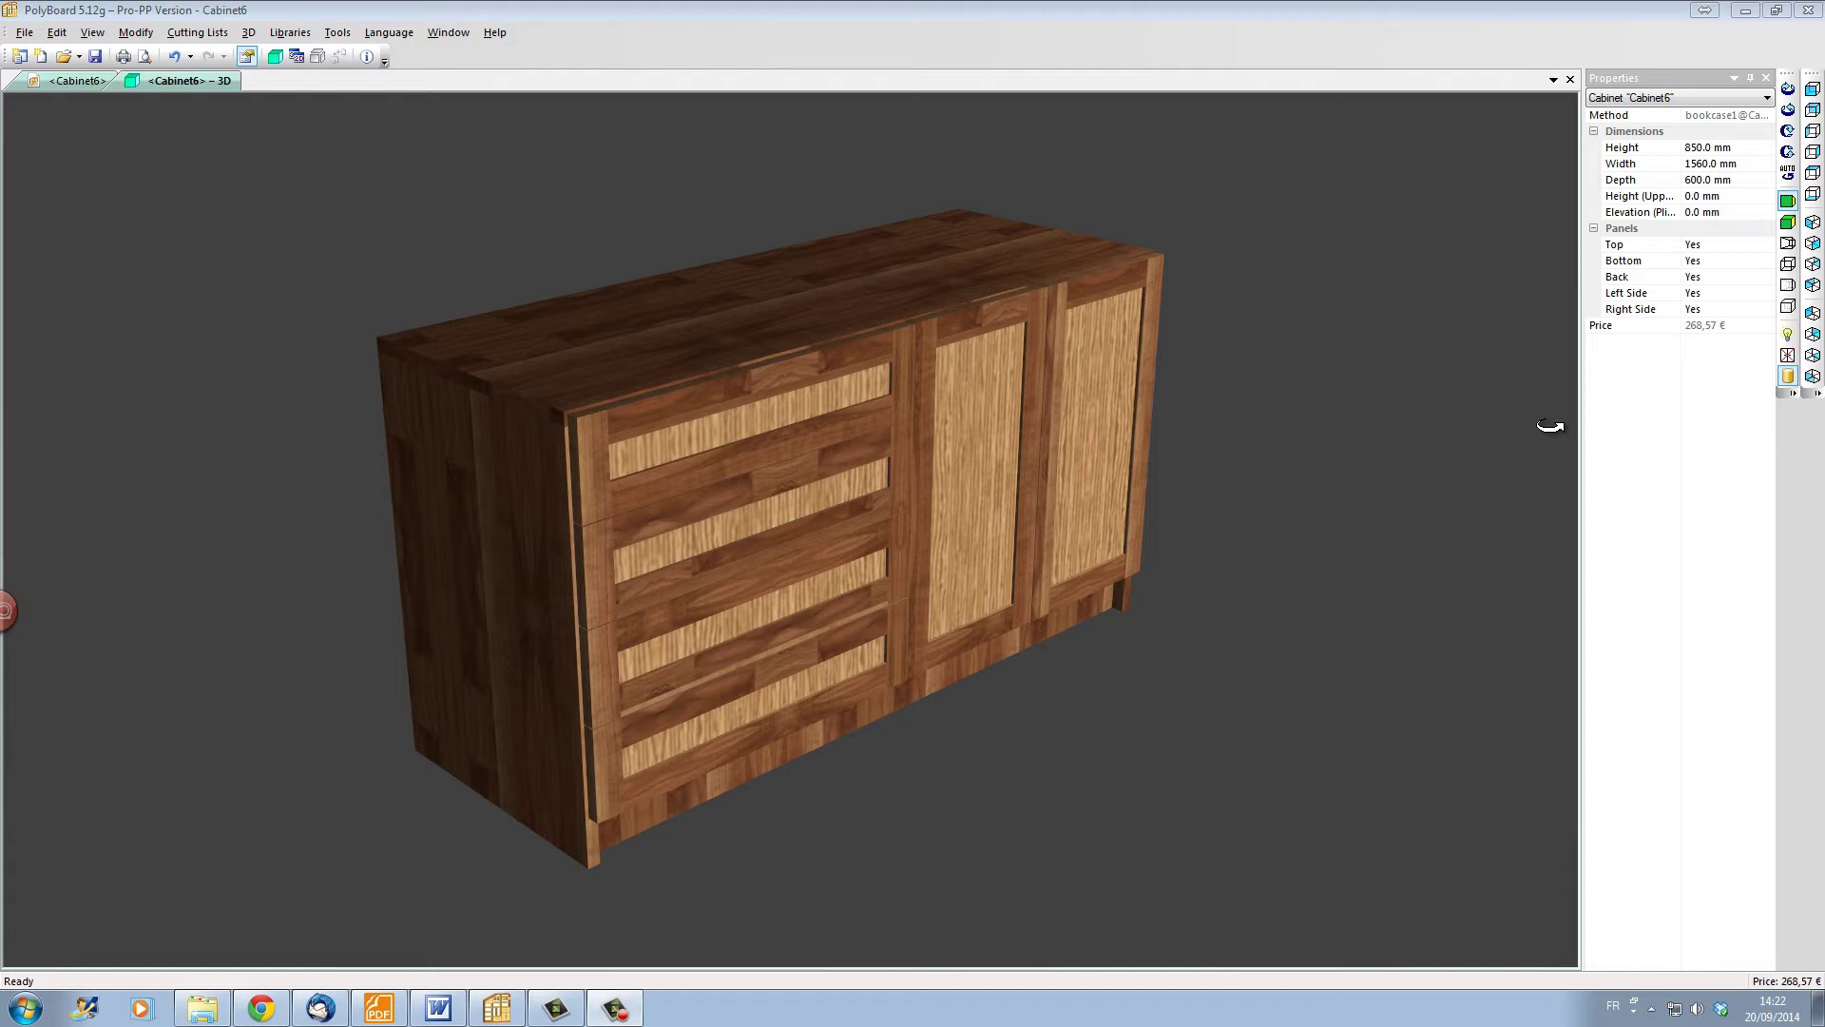
pyautogui.click(1788, 354)
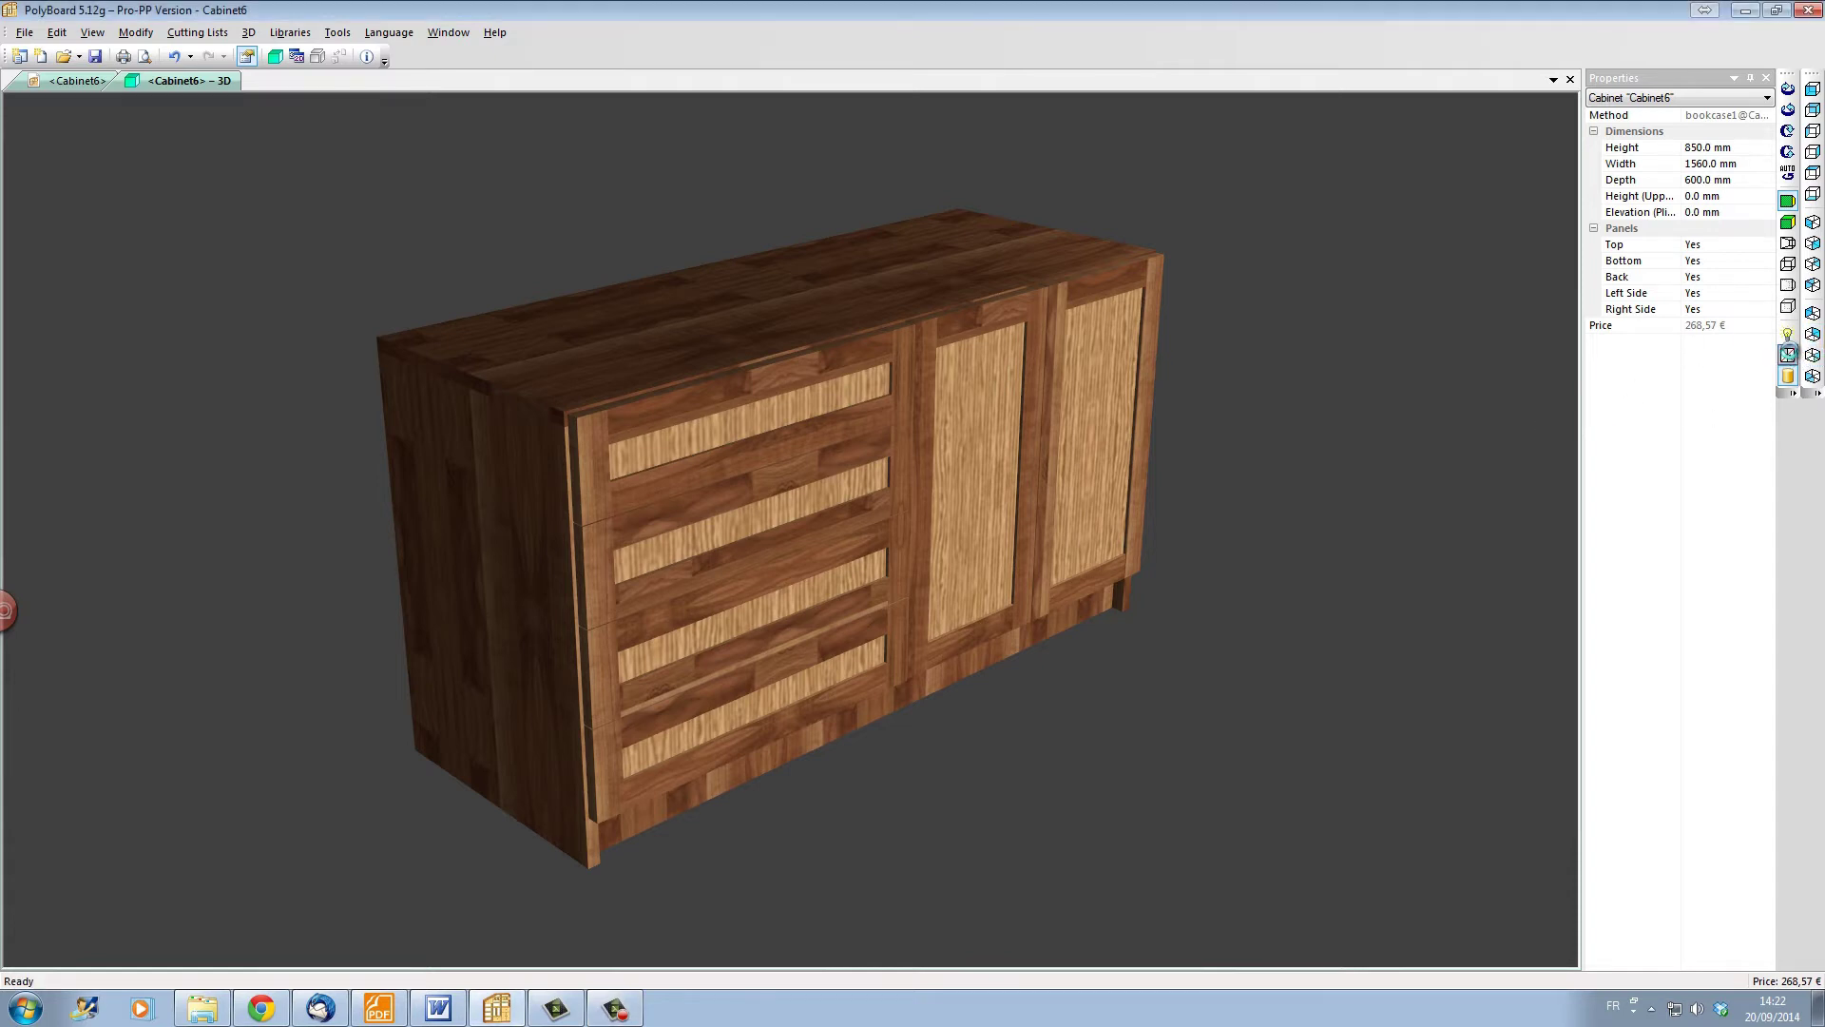
pyautogui.click(1788, 355)
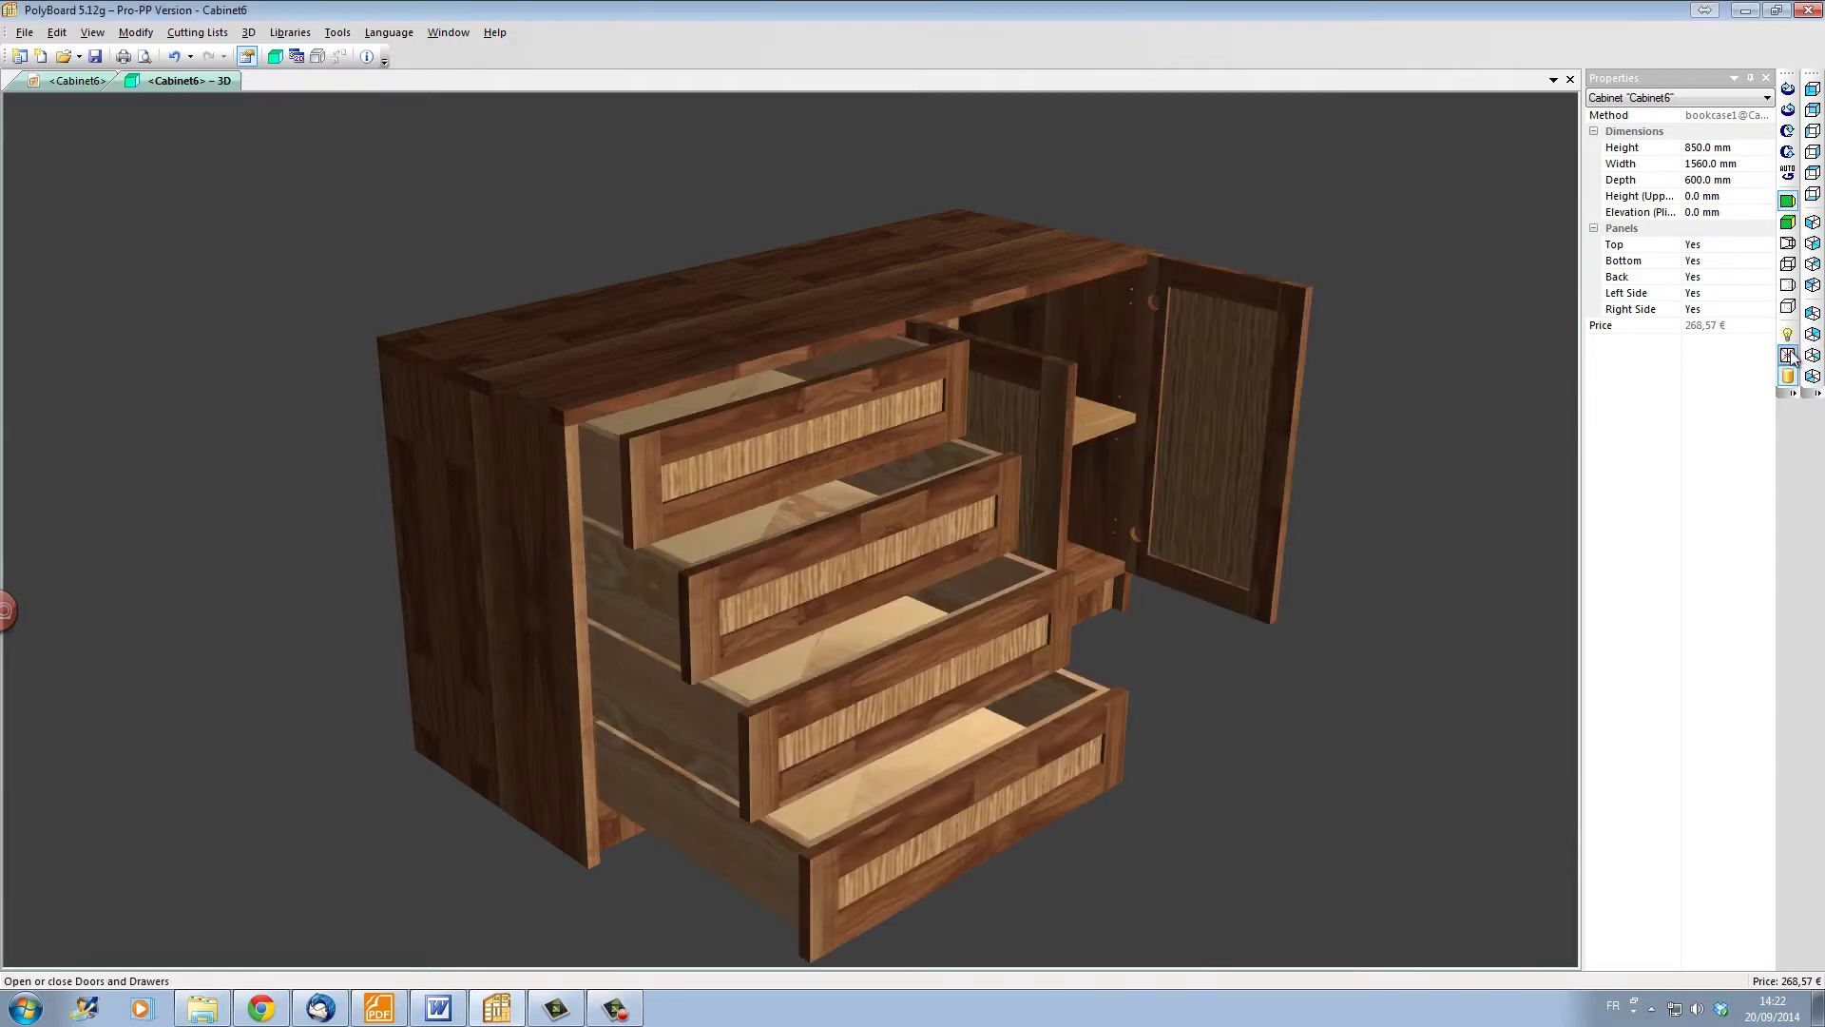
# Step: Export the cutting list to OptiCut 5 as demo, overwriting the existing file
pyautogui.click(184, 36)
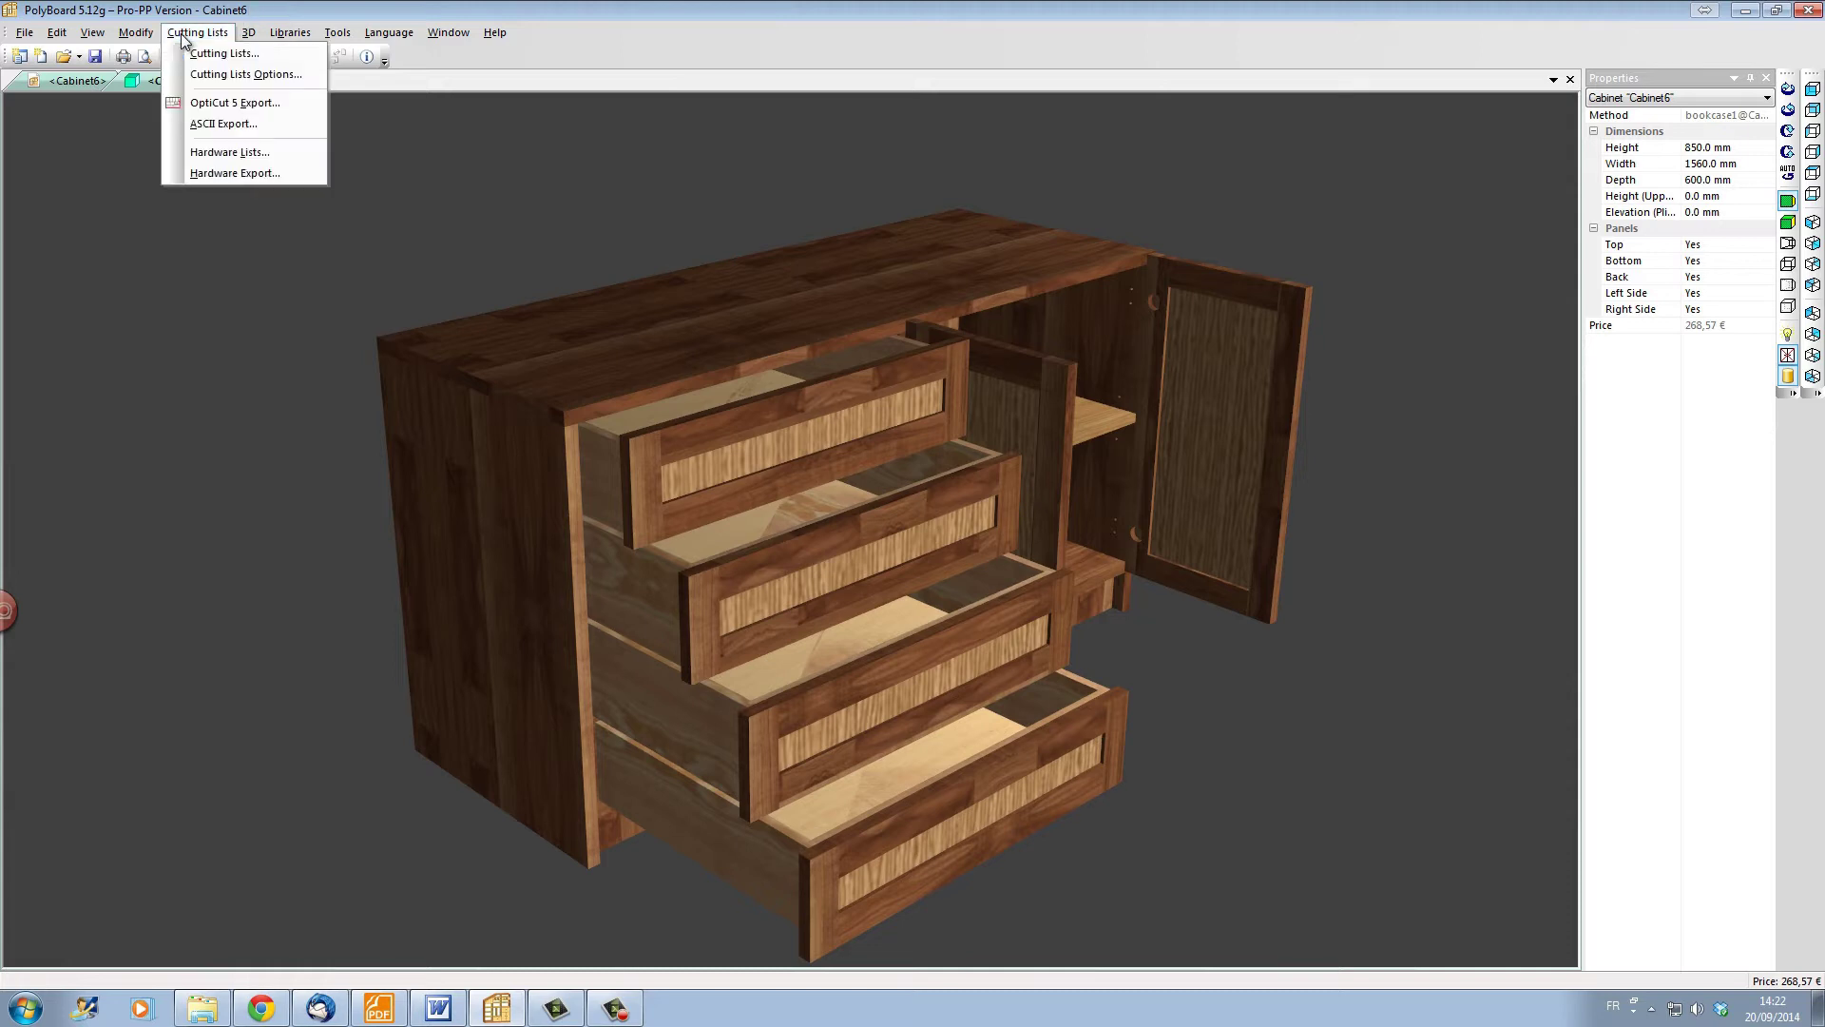
pyautogui.click(219, 103)
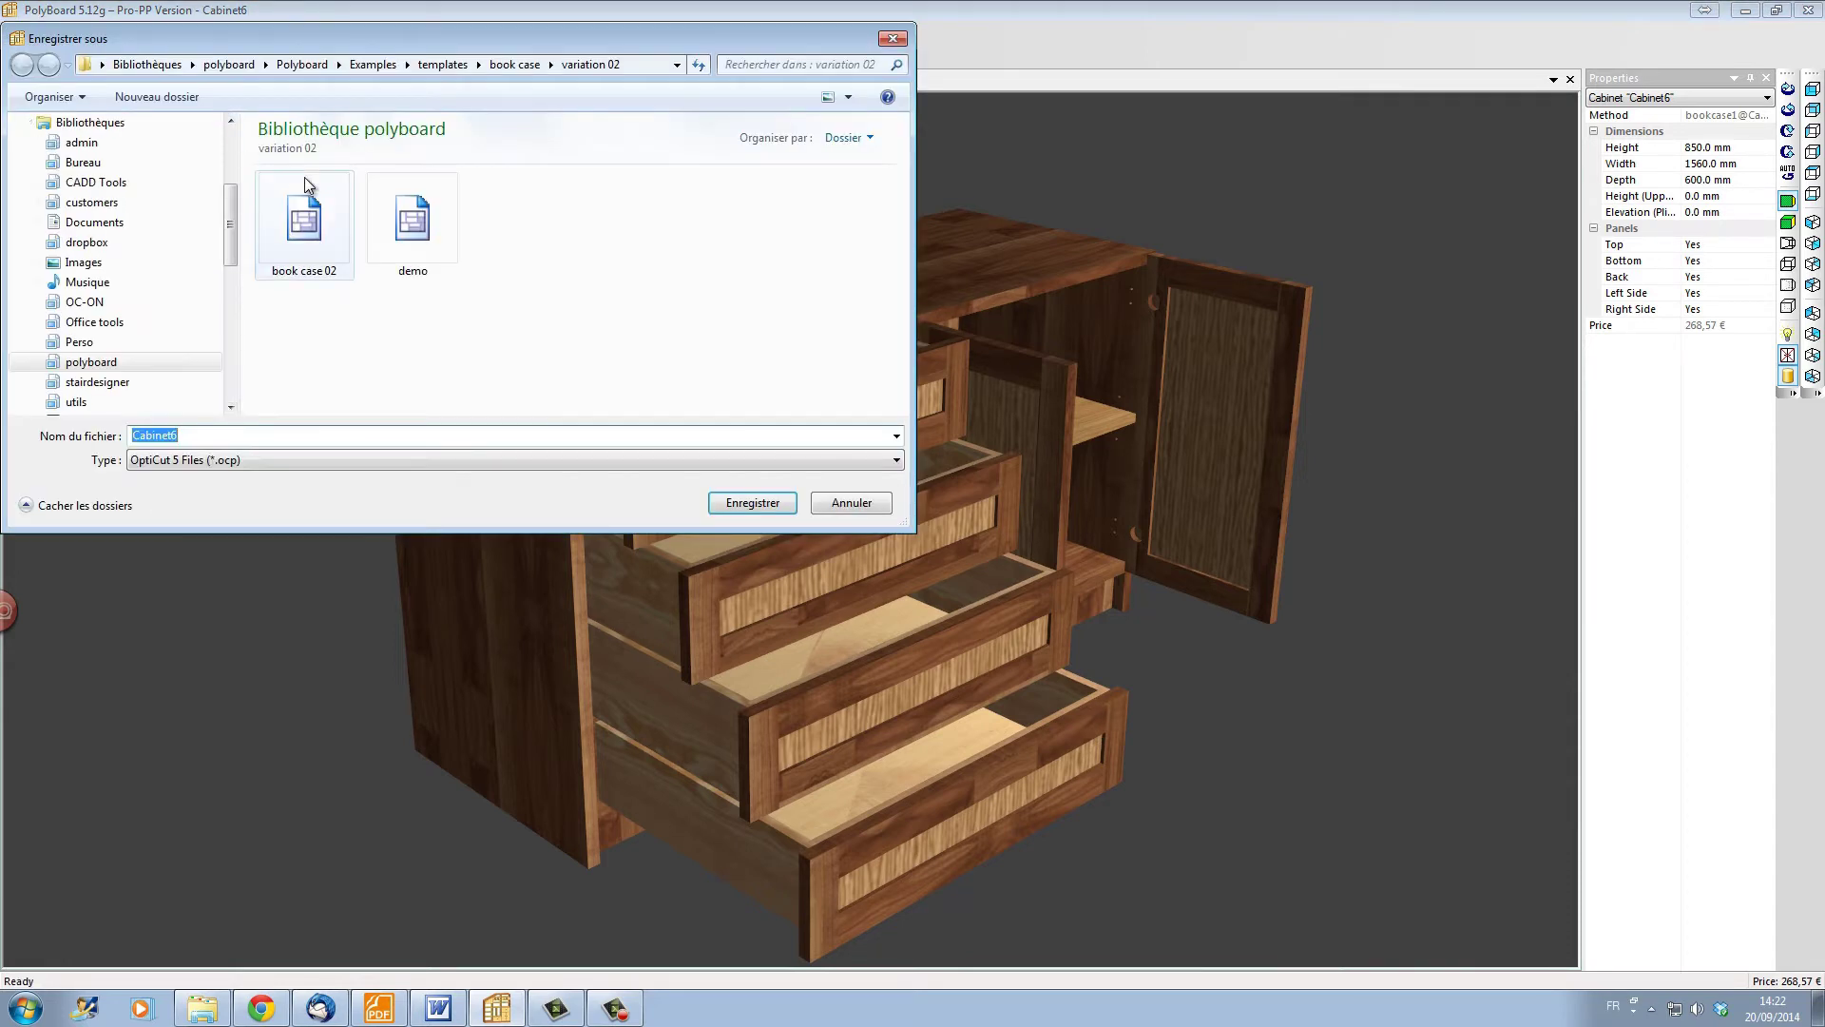
pyautogui.click(397, 232)
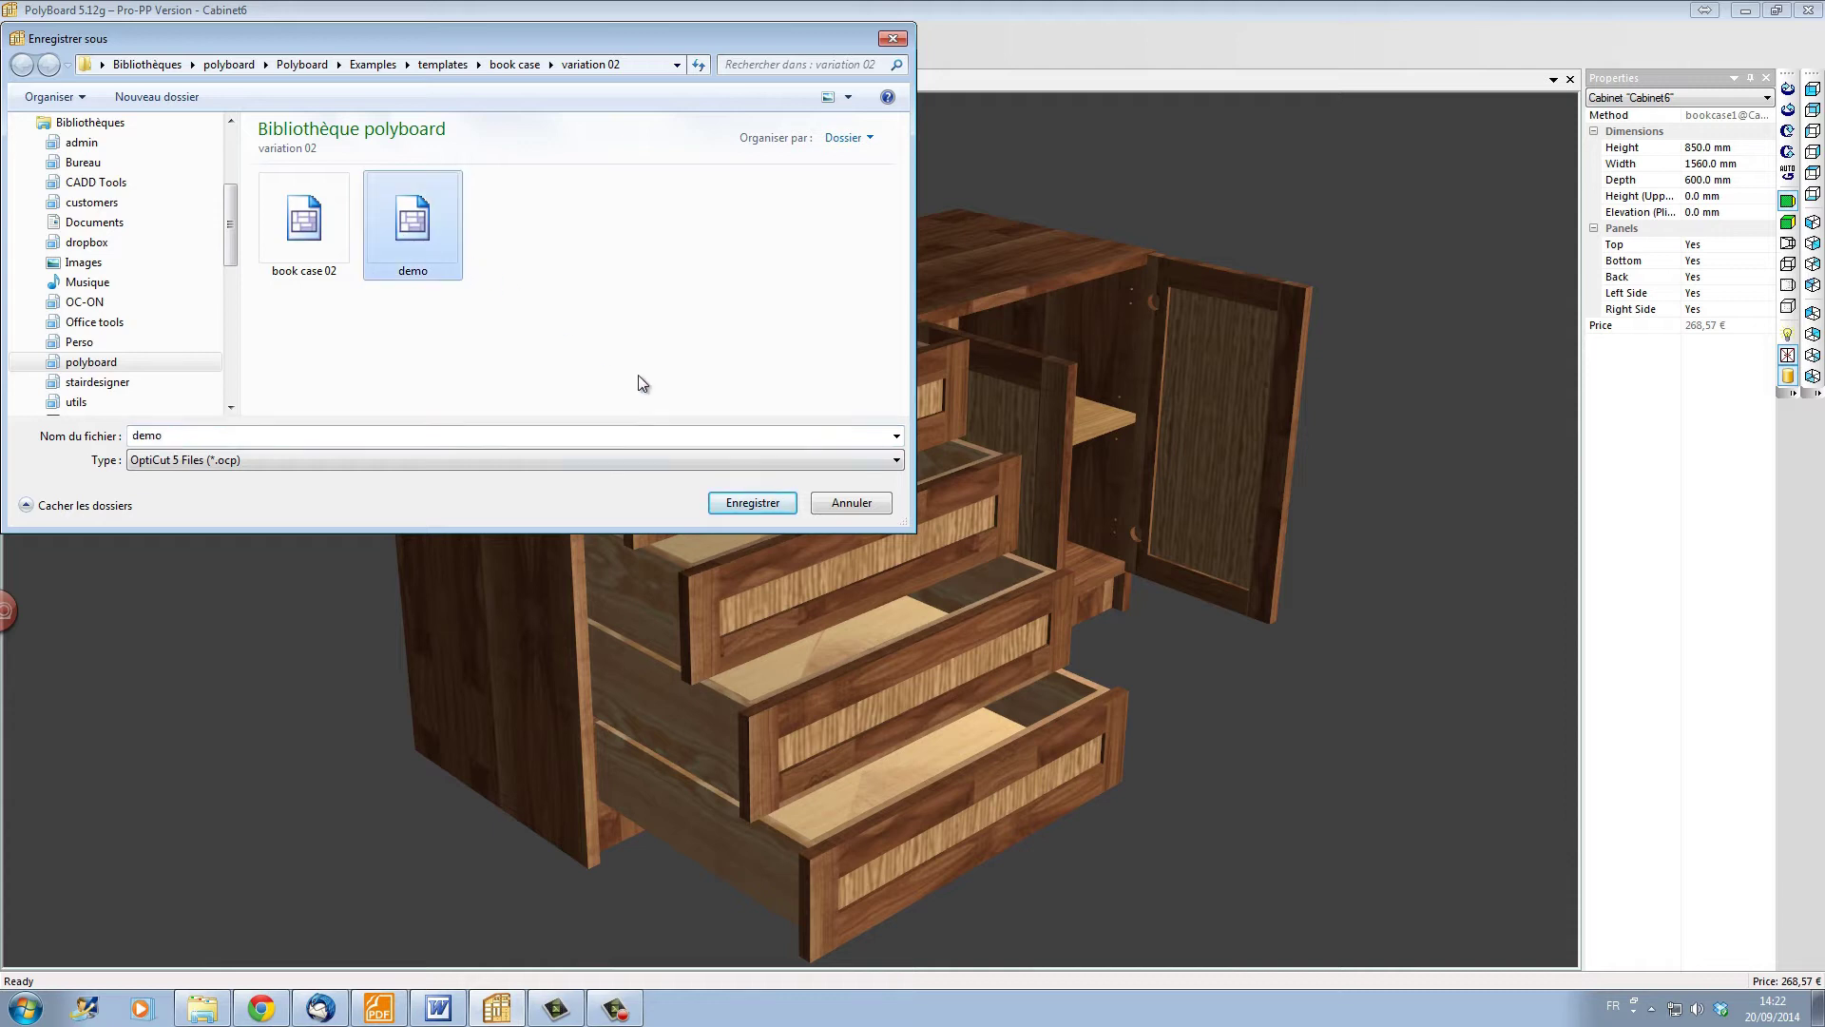
pyautogui.click(762, 504)
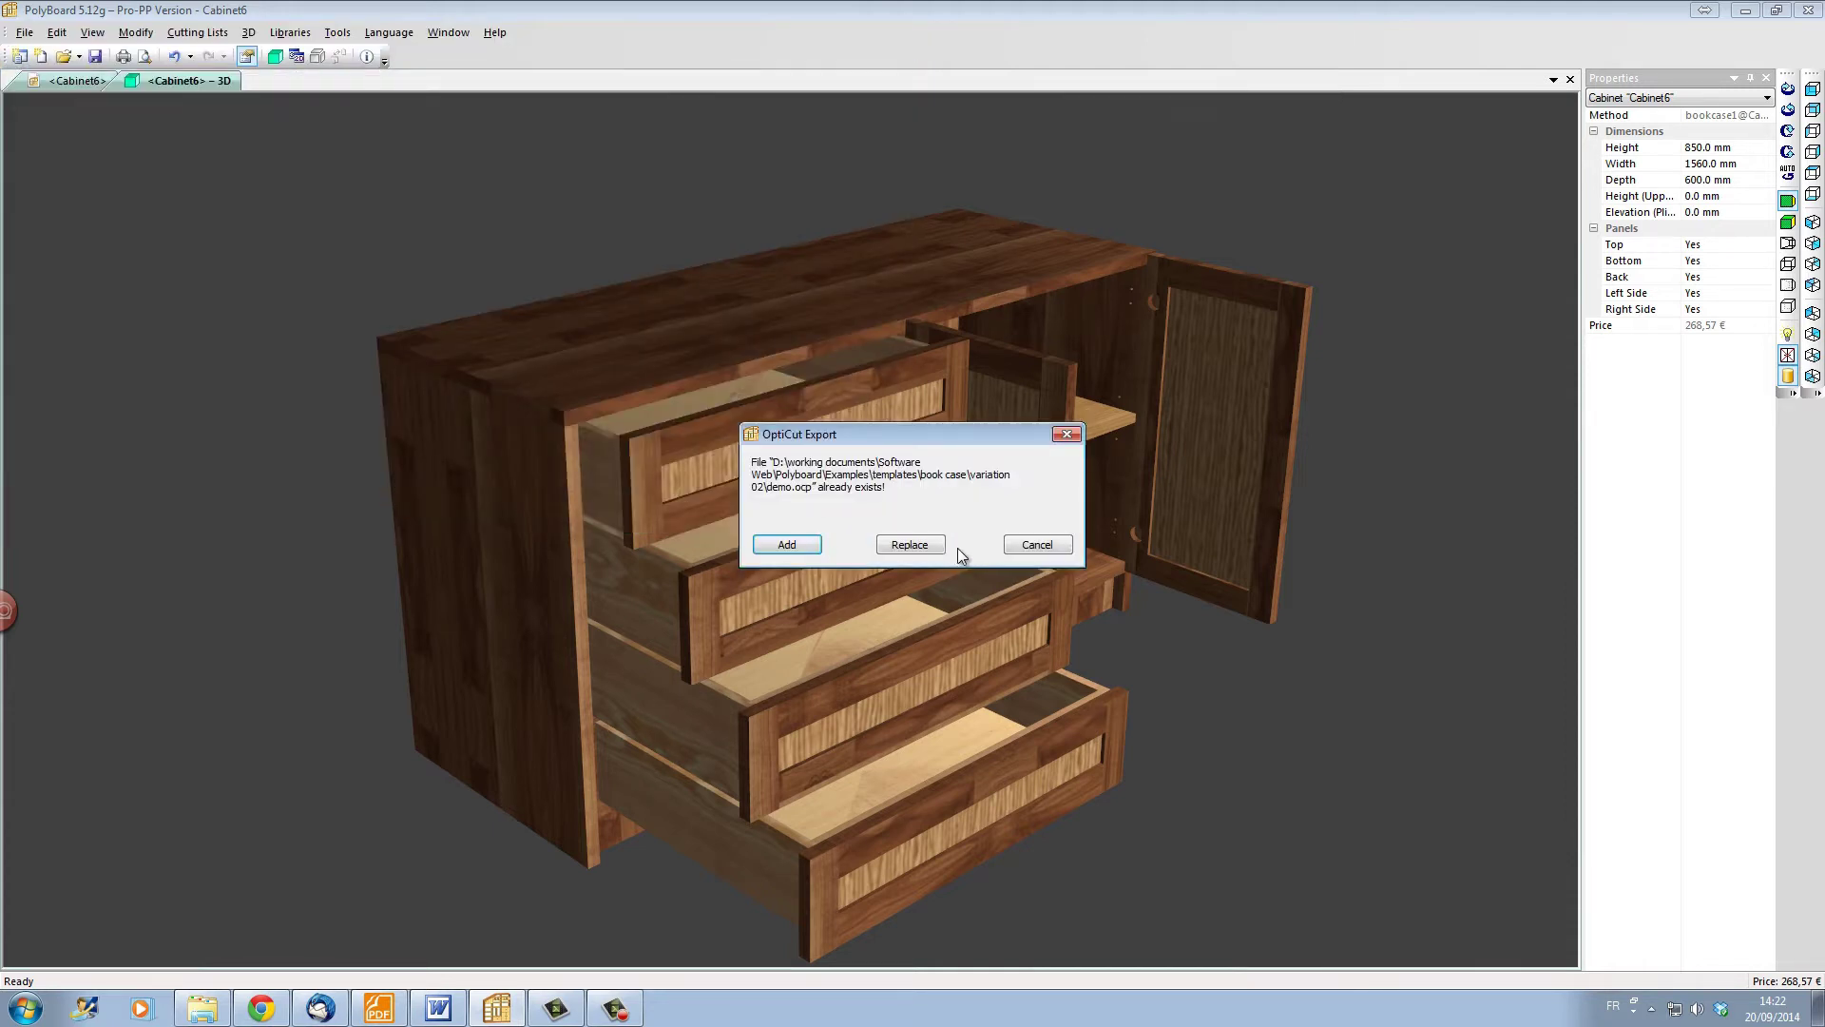
pyautogui.click(919, 545)
pyautogui.click(927, 545)
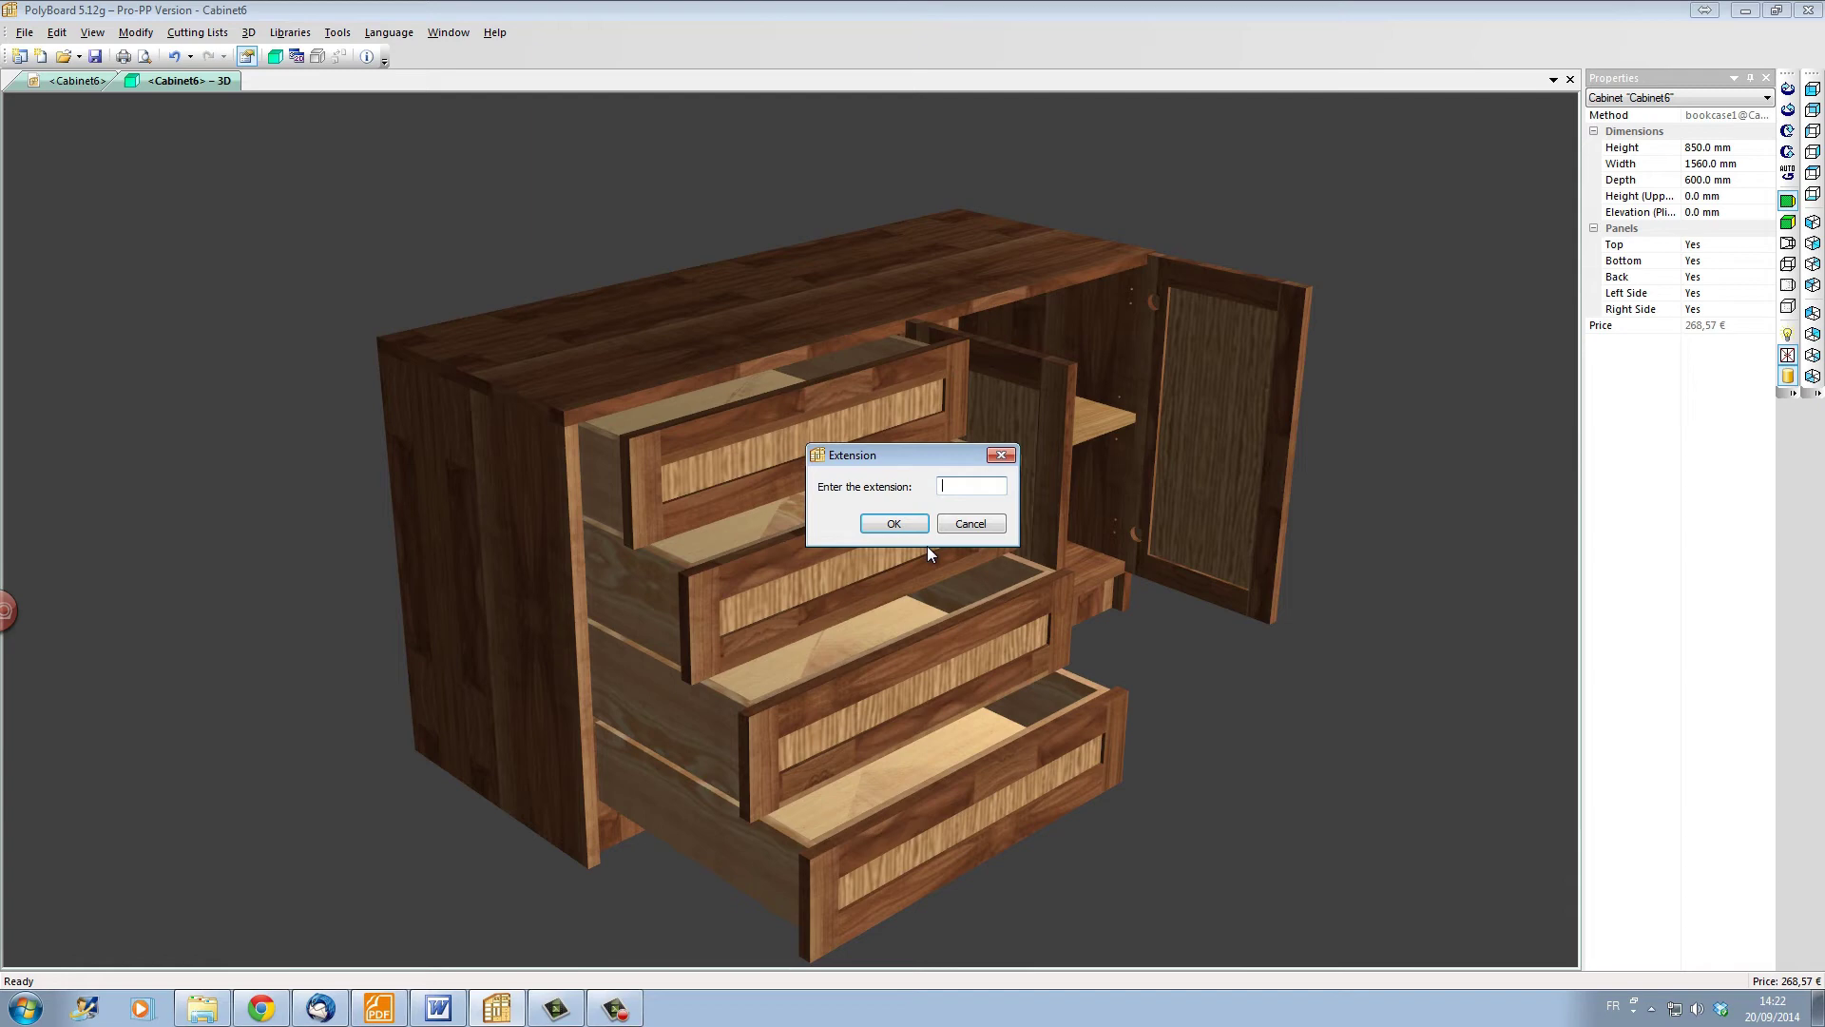
# Step: Skip the extension prompt and optimize the 34-piece list into 6 cutting maps
pyautogui.click(983, 524)
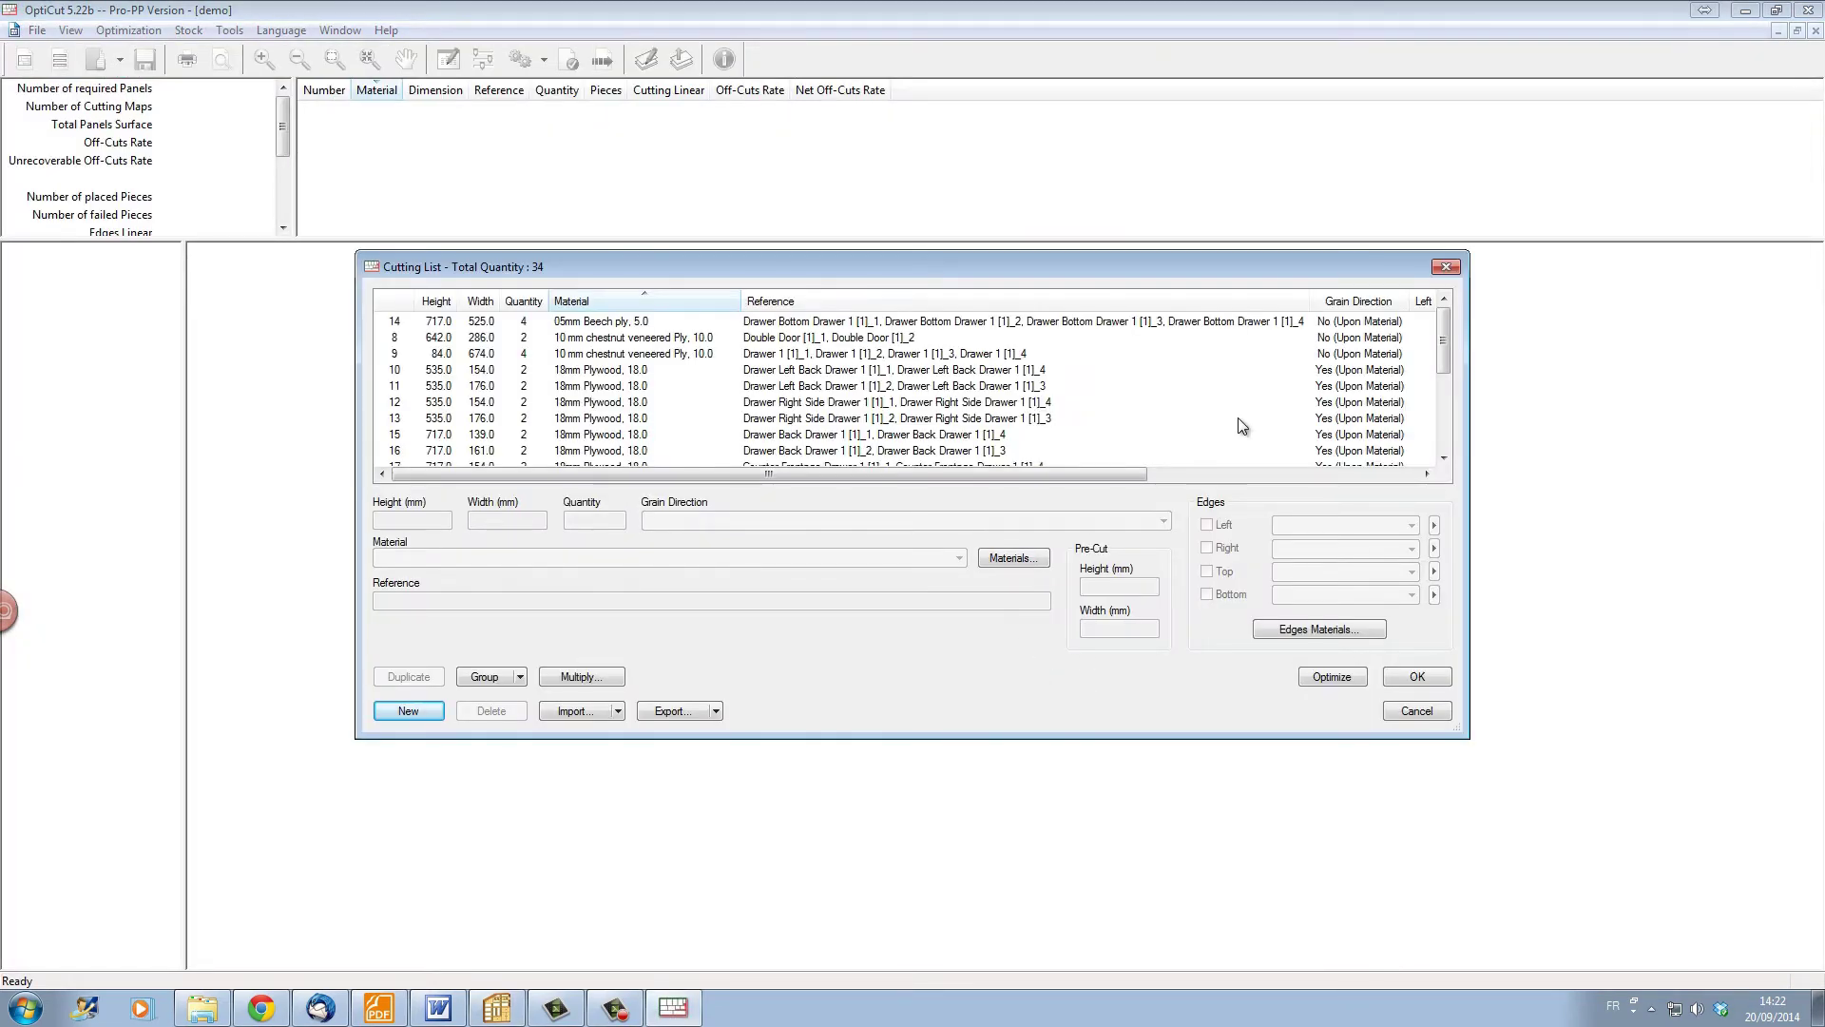
pyautogui.moveTo(1446, 341); pyautogui.dragTo(1342, 496)
pyautogui.click(1326, 678)
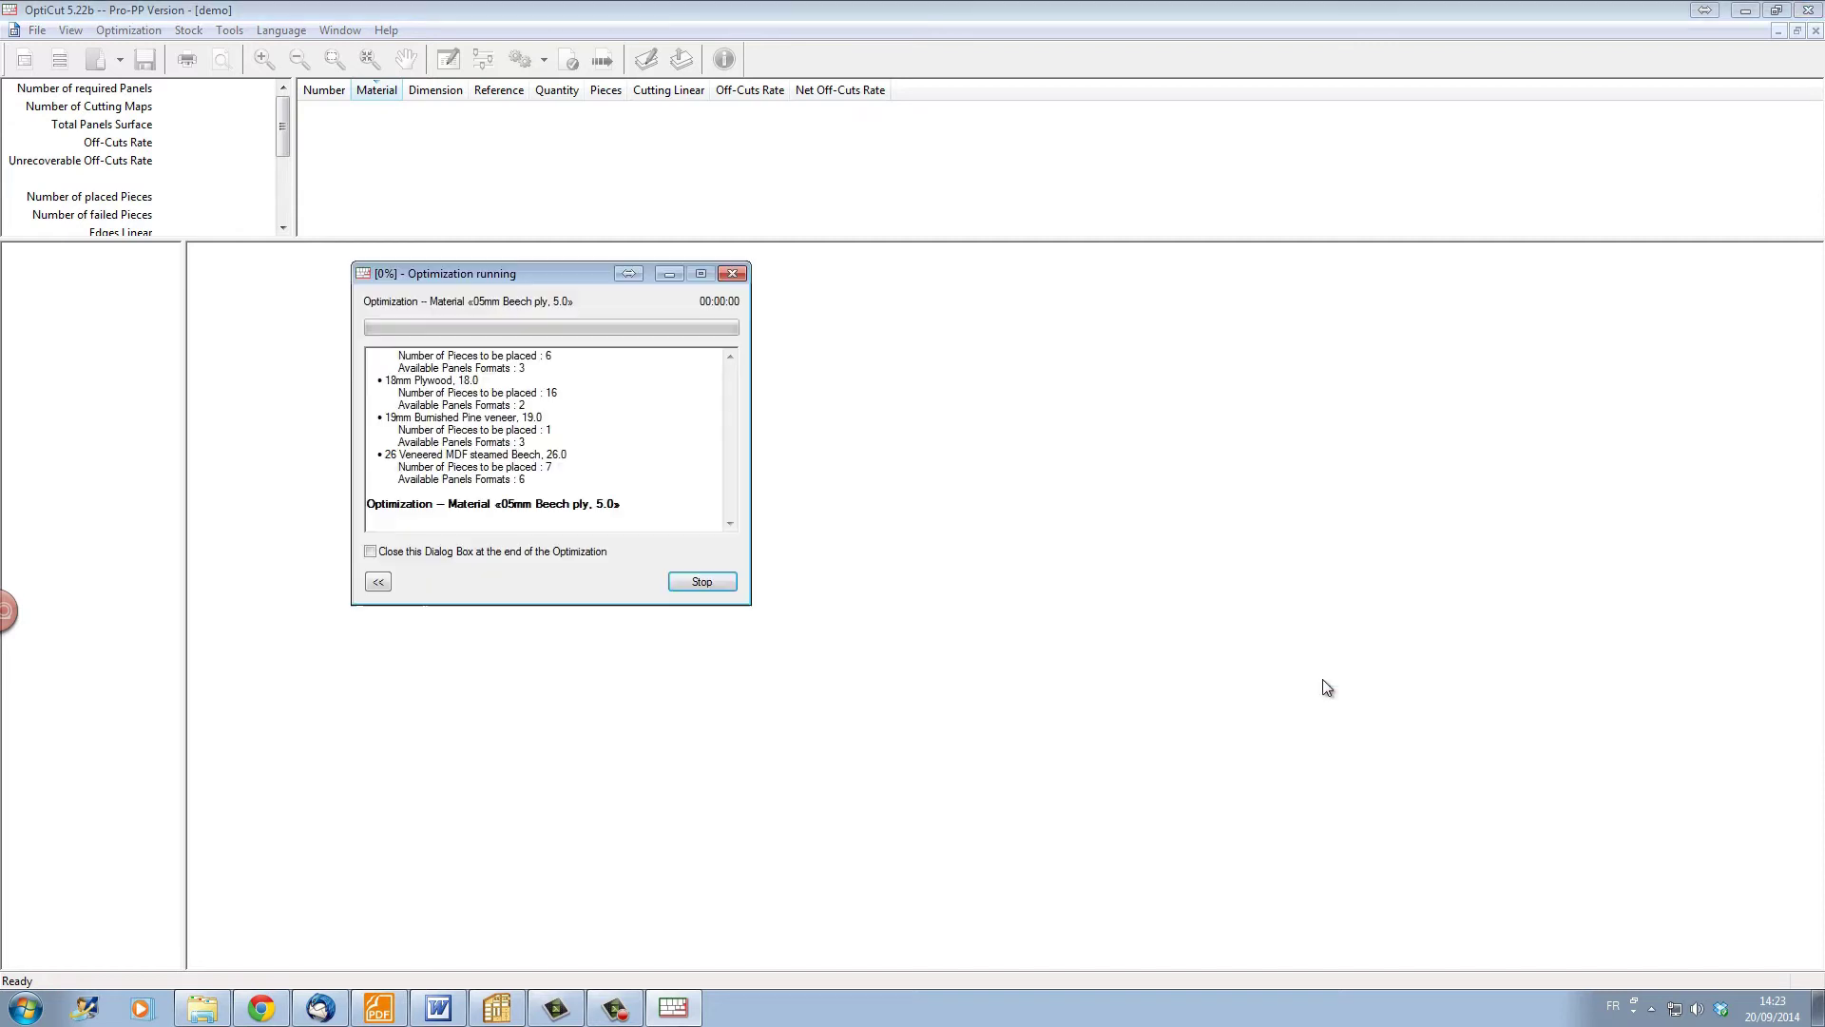
pyautogui.click(703, 581)
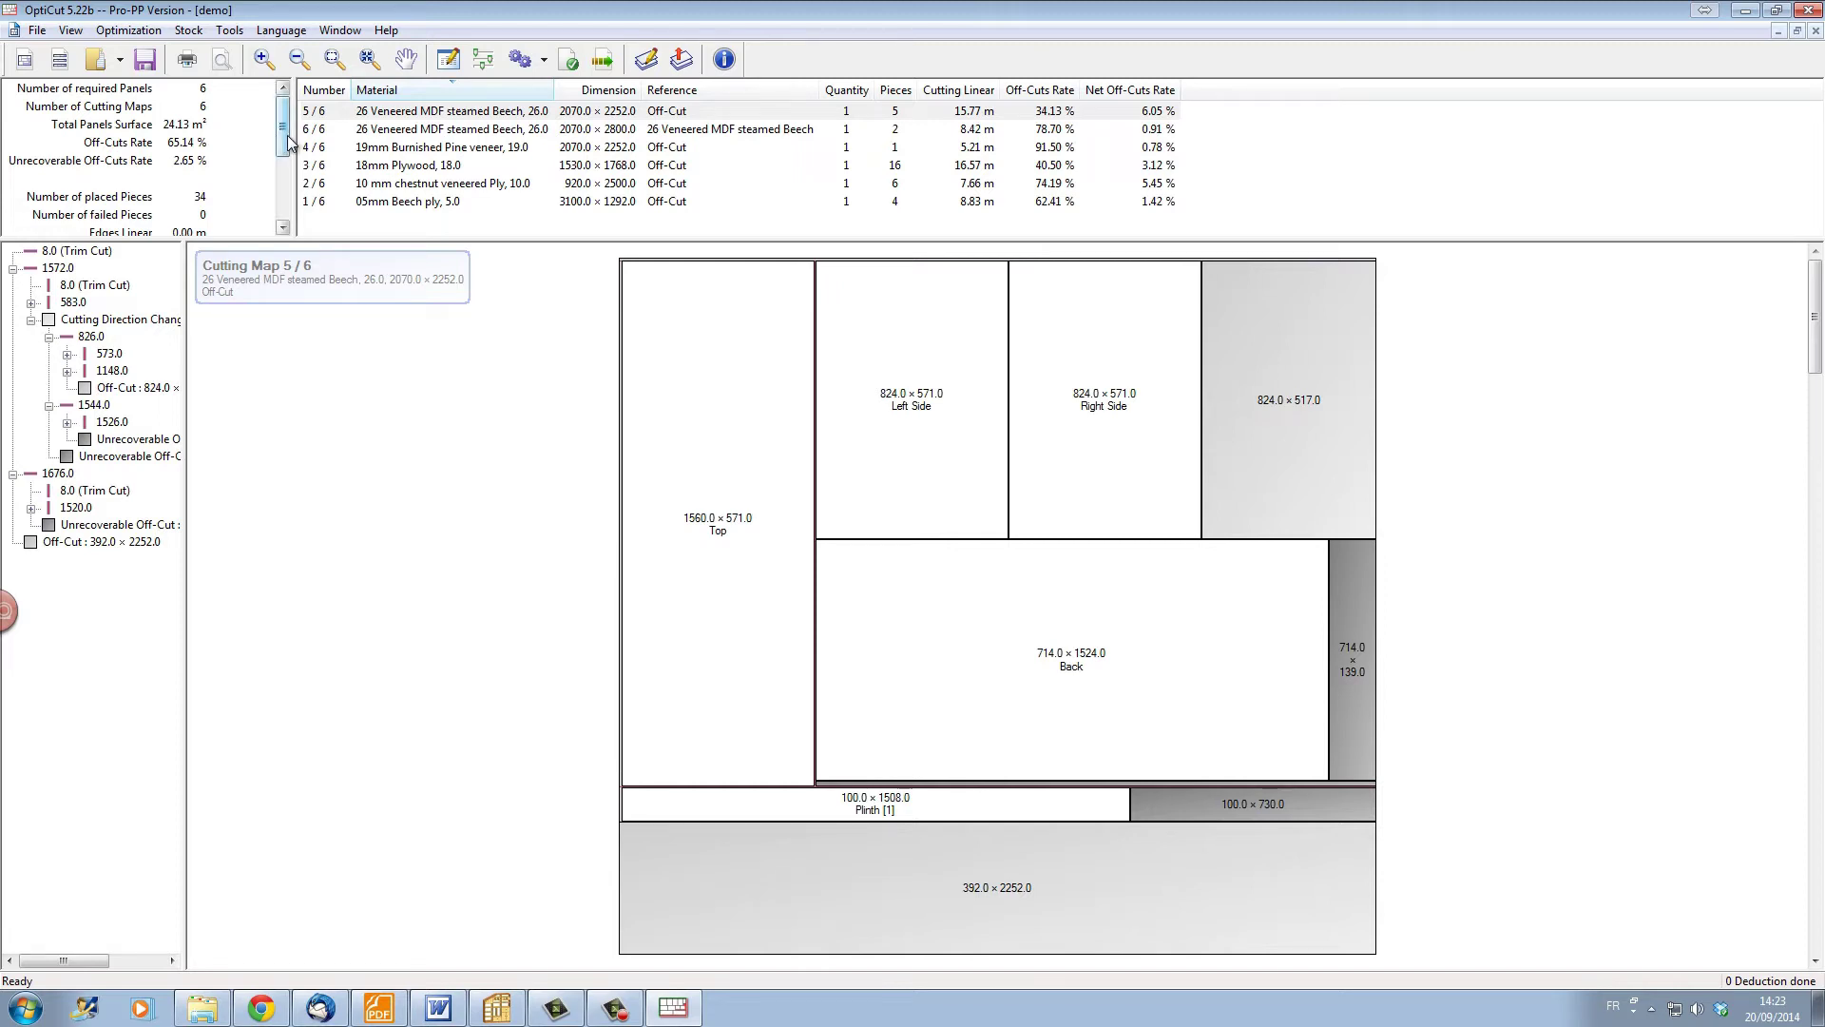
pyautogui.moveTo(288, 140); pyautogui.dragTo(293, 205)
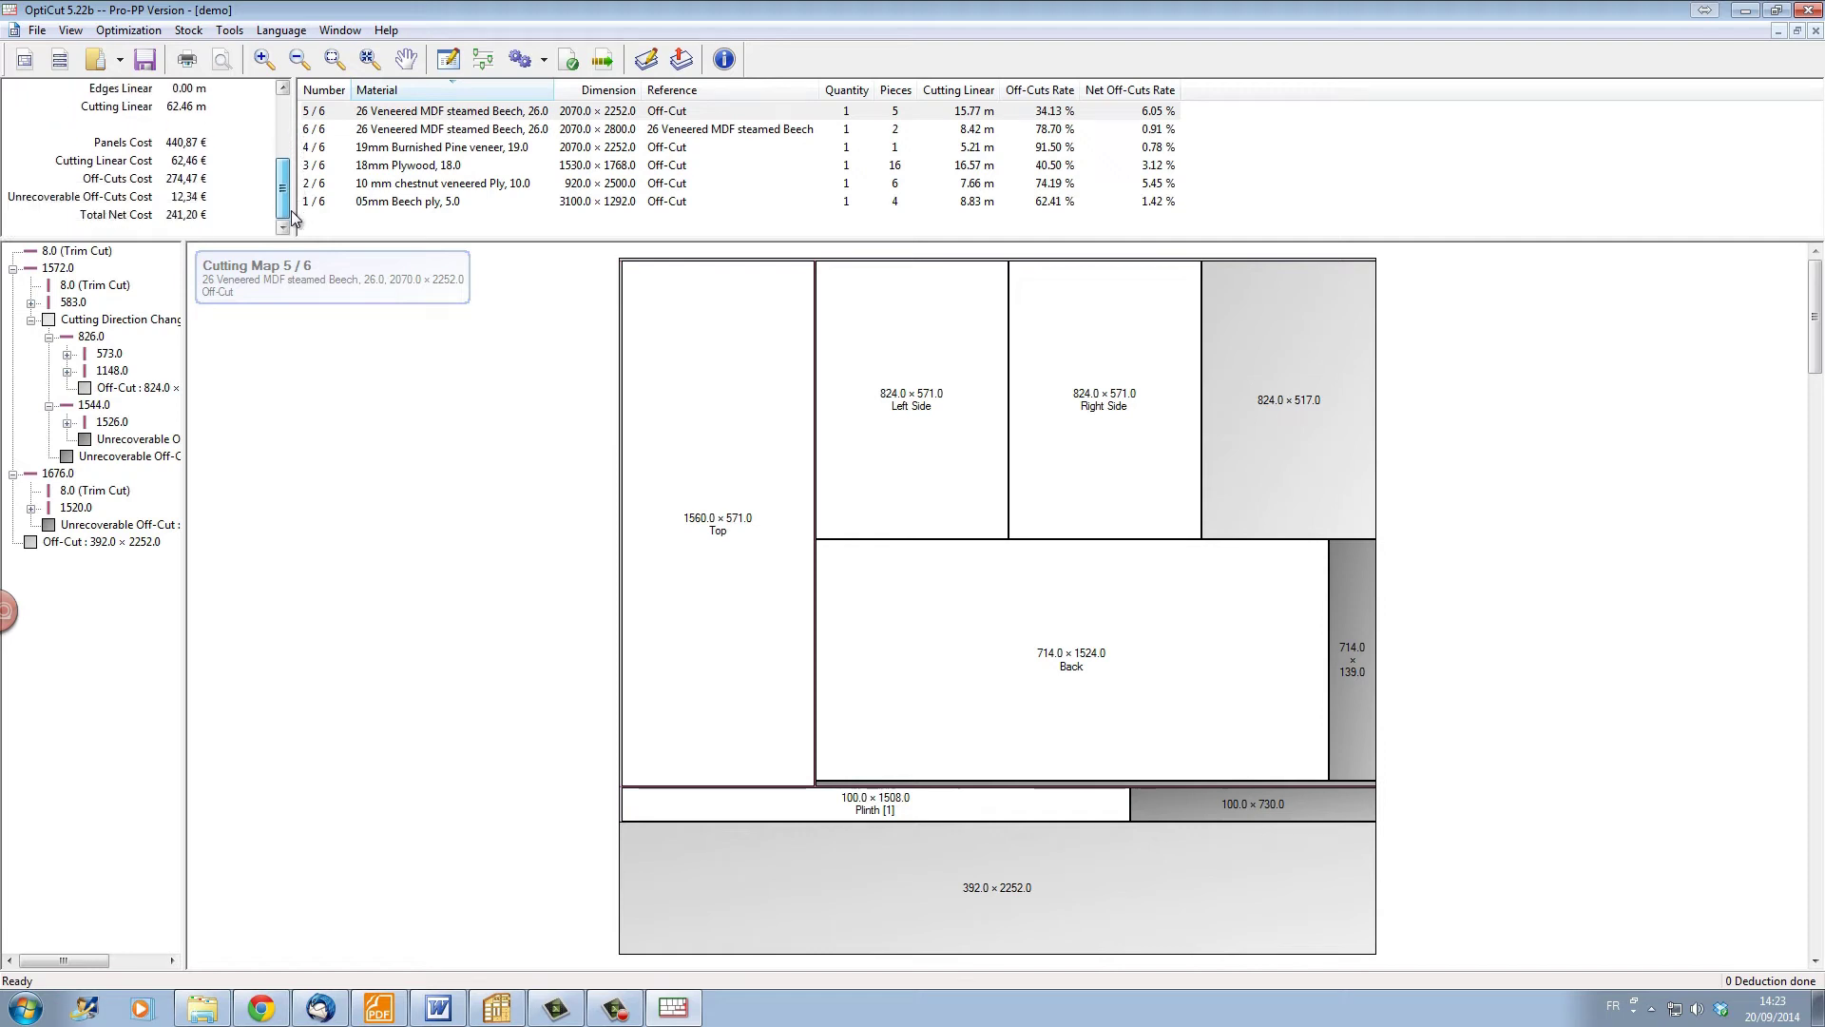
pyautogui.click(460, 131)
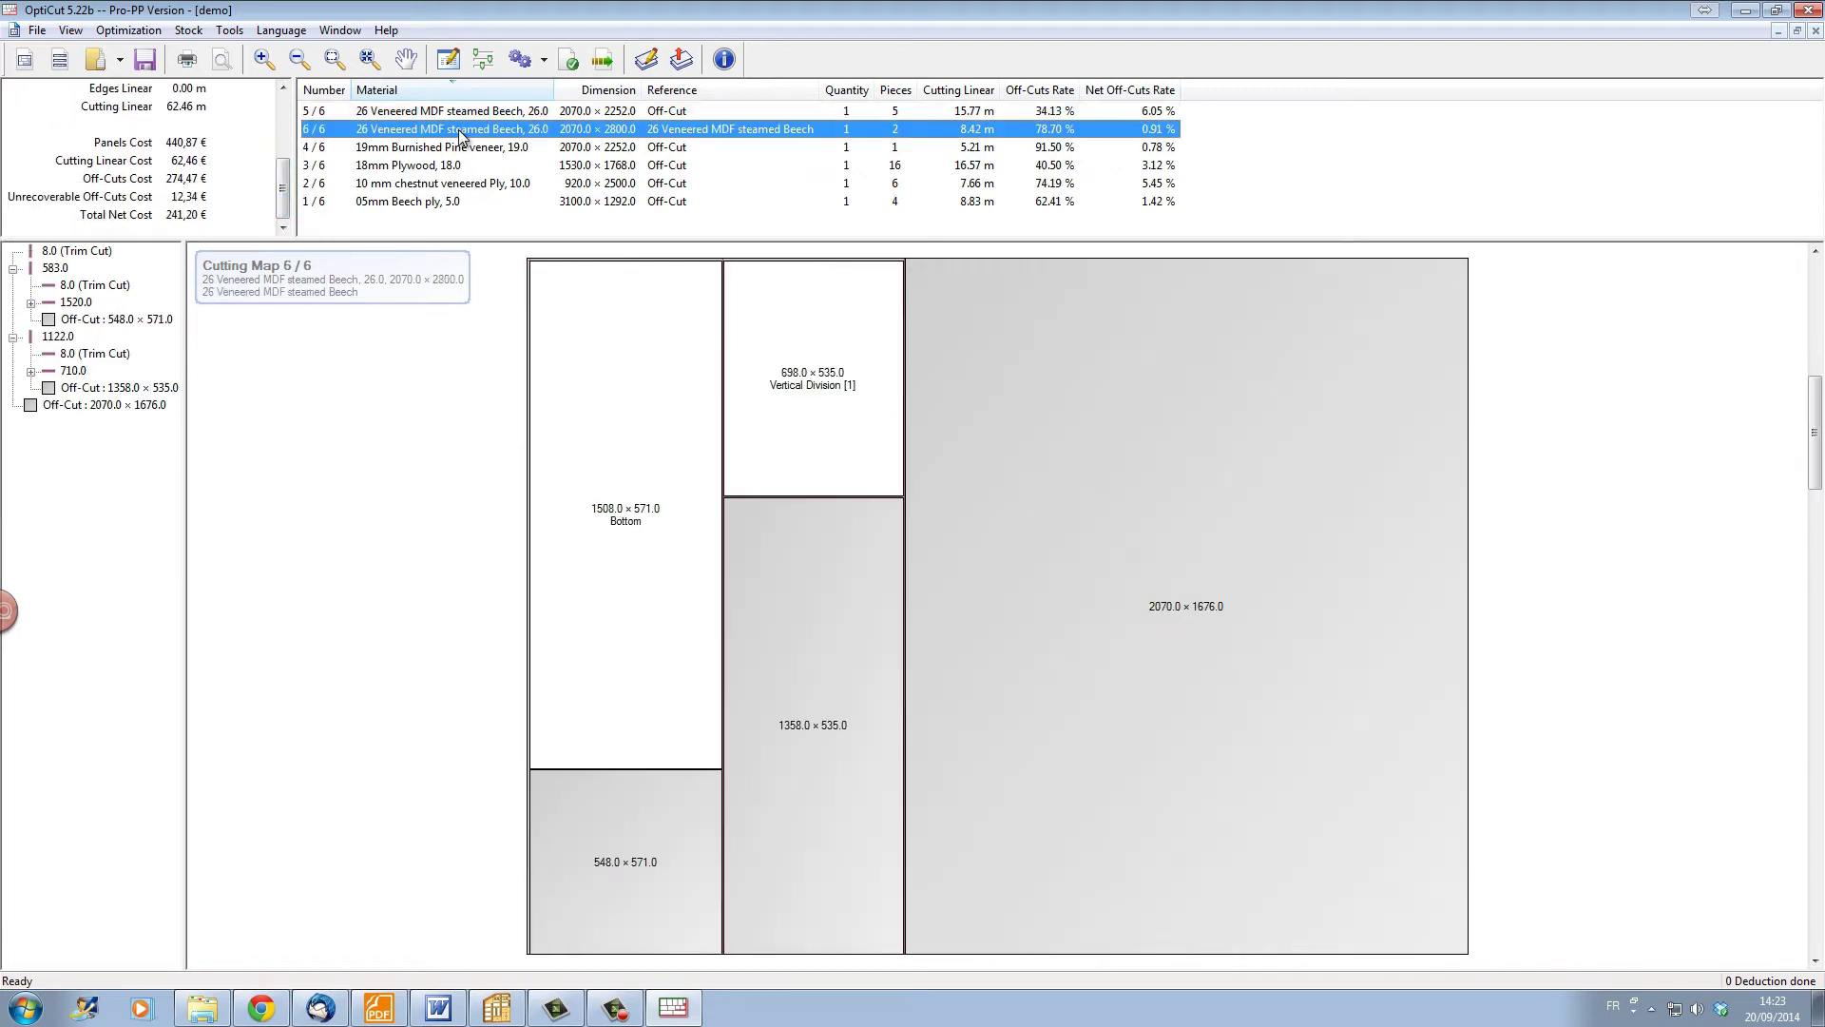
pyautogui.click(460, 147)
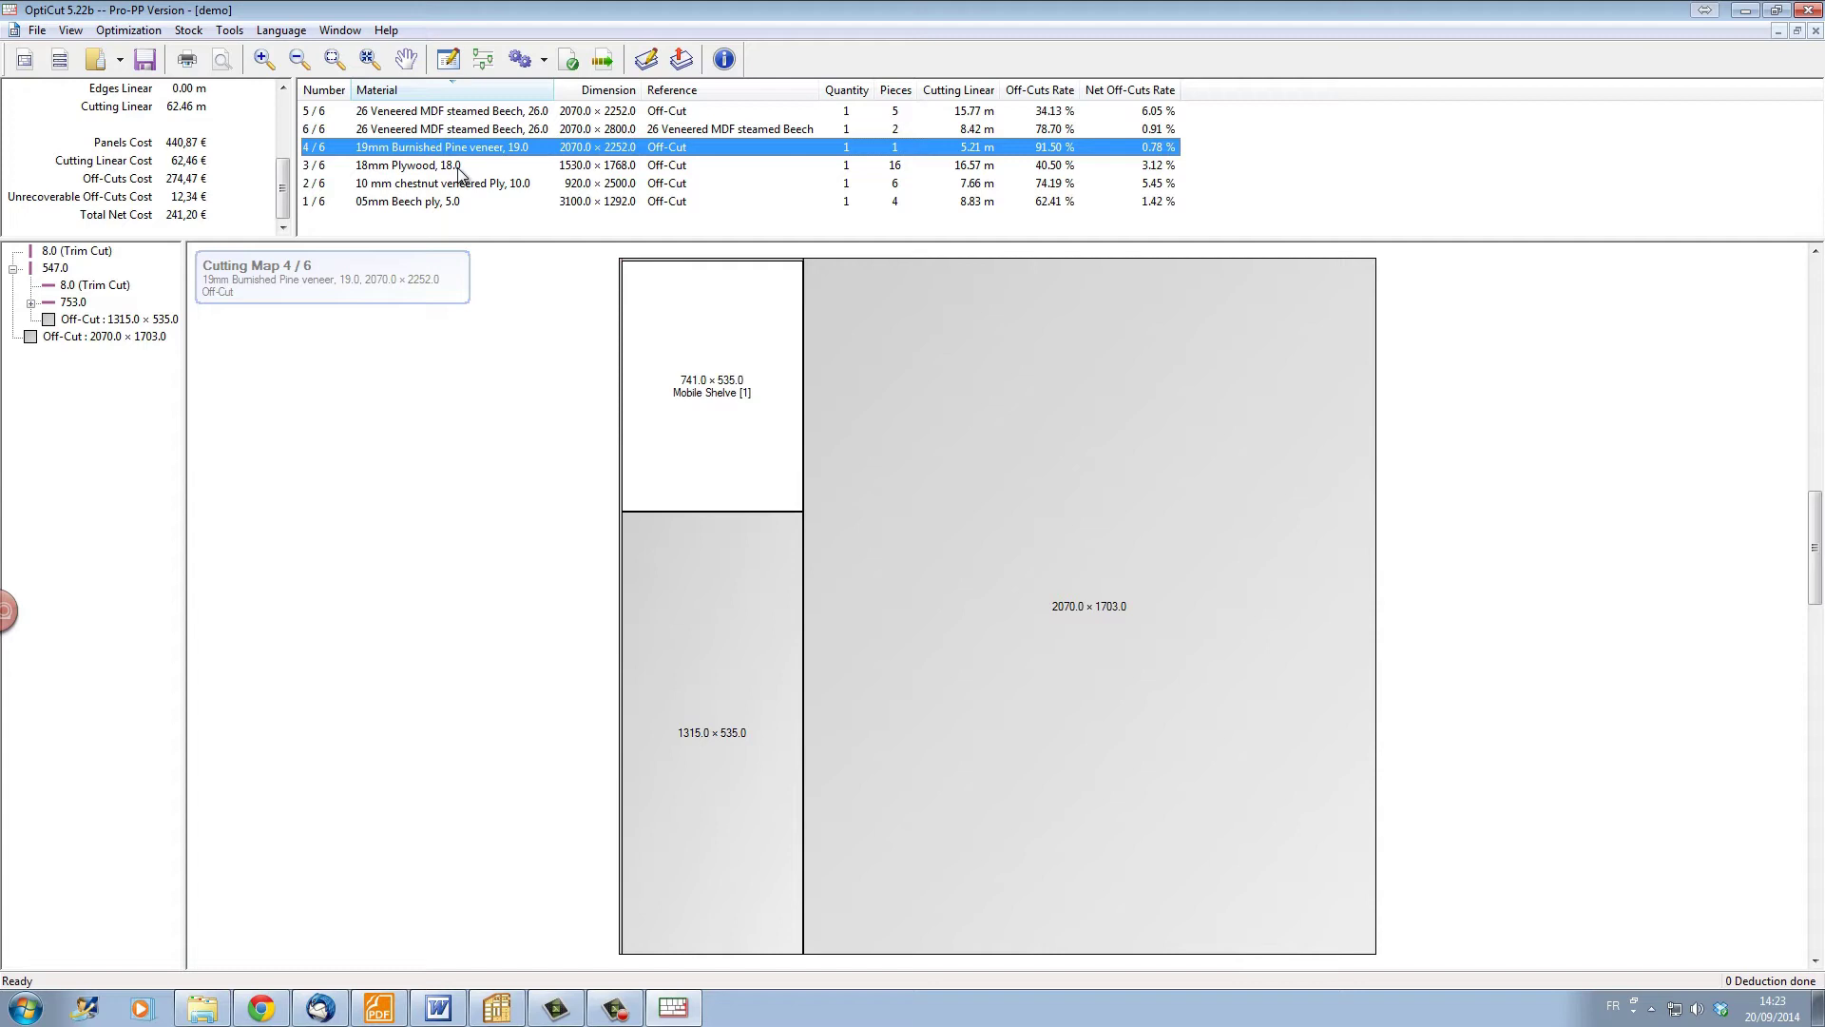
pyautogui.click(460, 166)
pyautogui.click(459, 183)
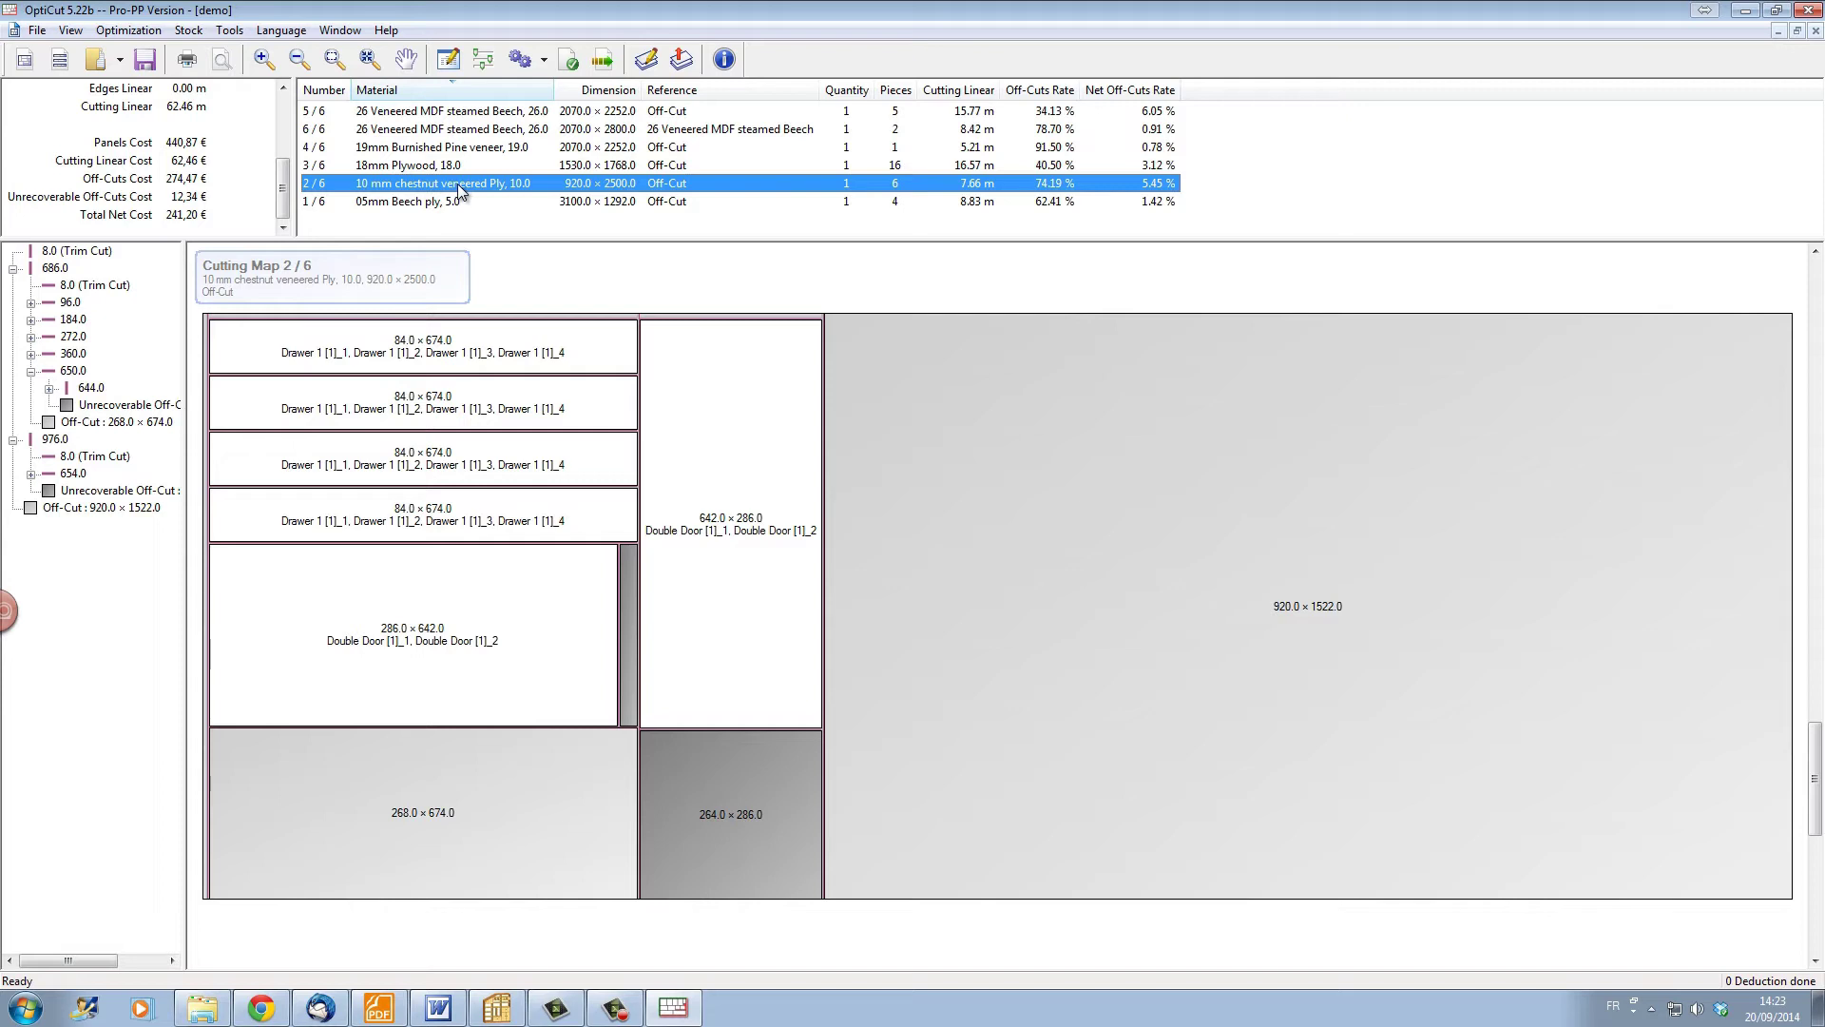
pyautogui.press('Home')
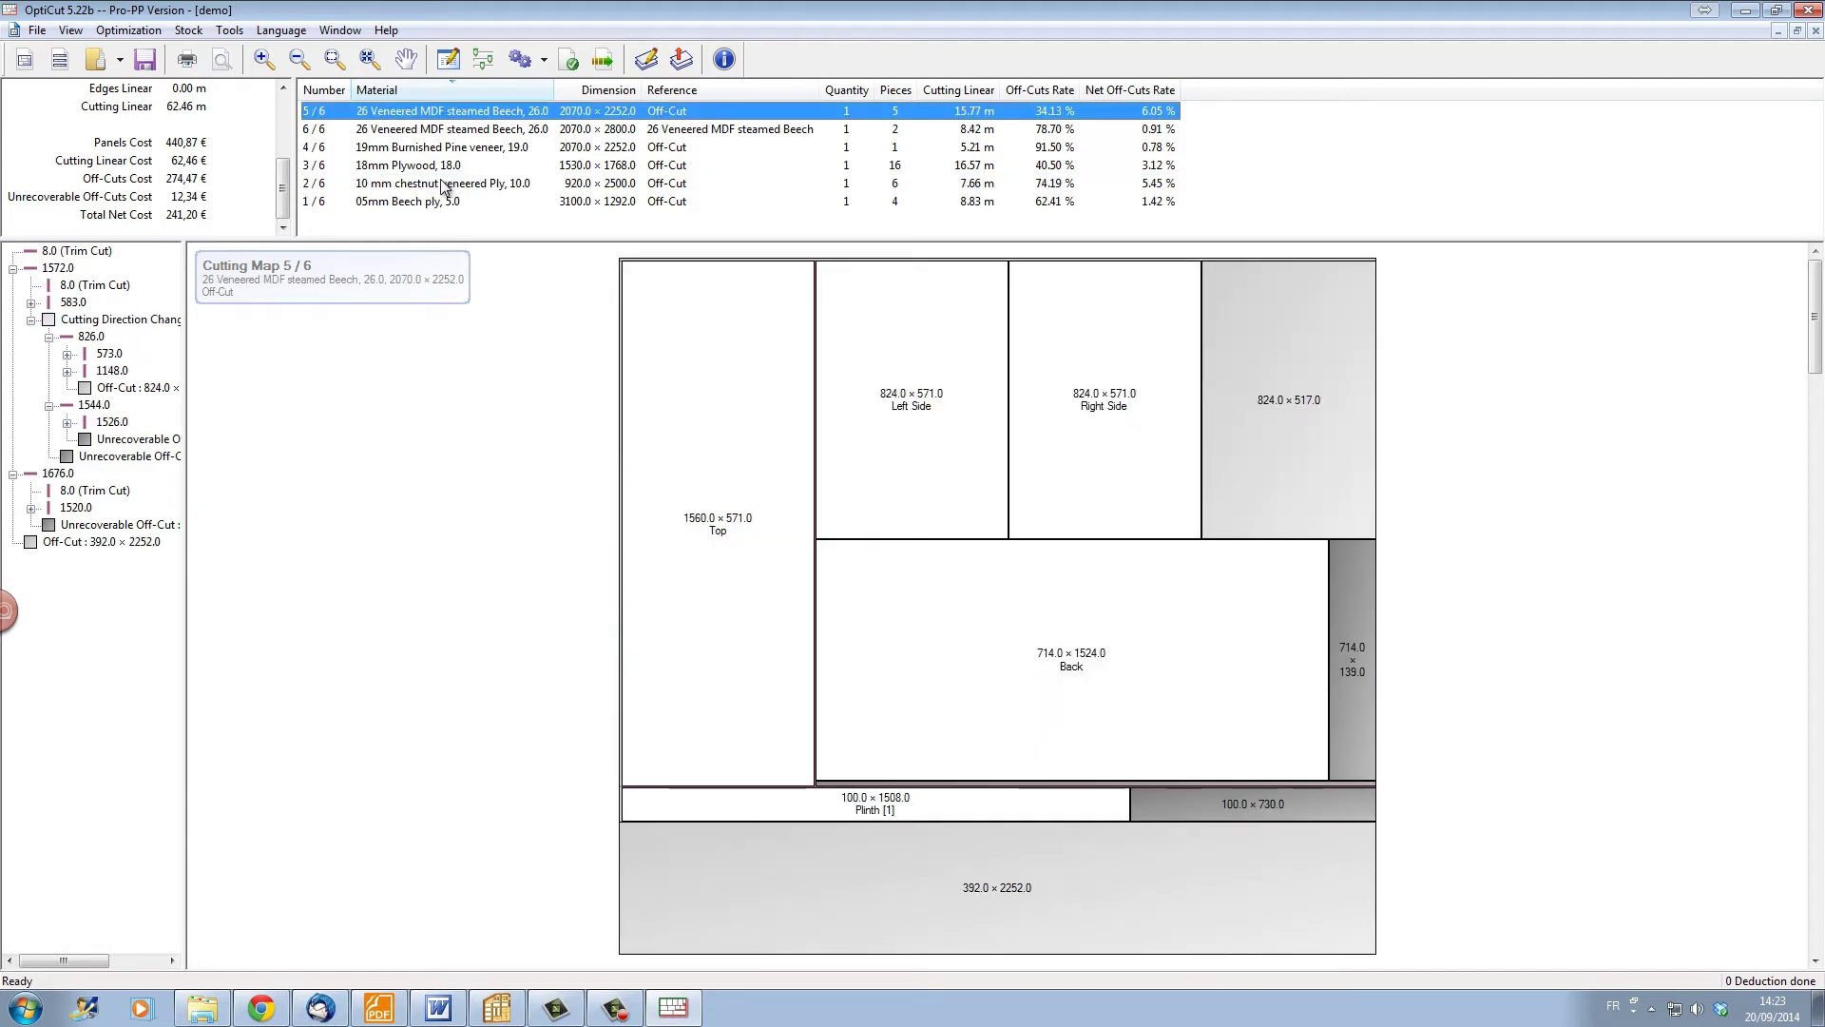
# Step: Highlight map 5/6's 8.0 trim cut, 1572.0 and 1676.0 cuts, and 392 × 2252 off-cut
pyautogui.click(99, 253)
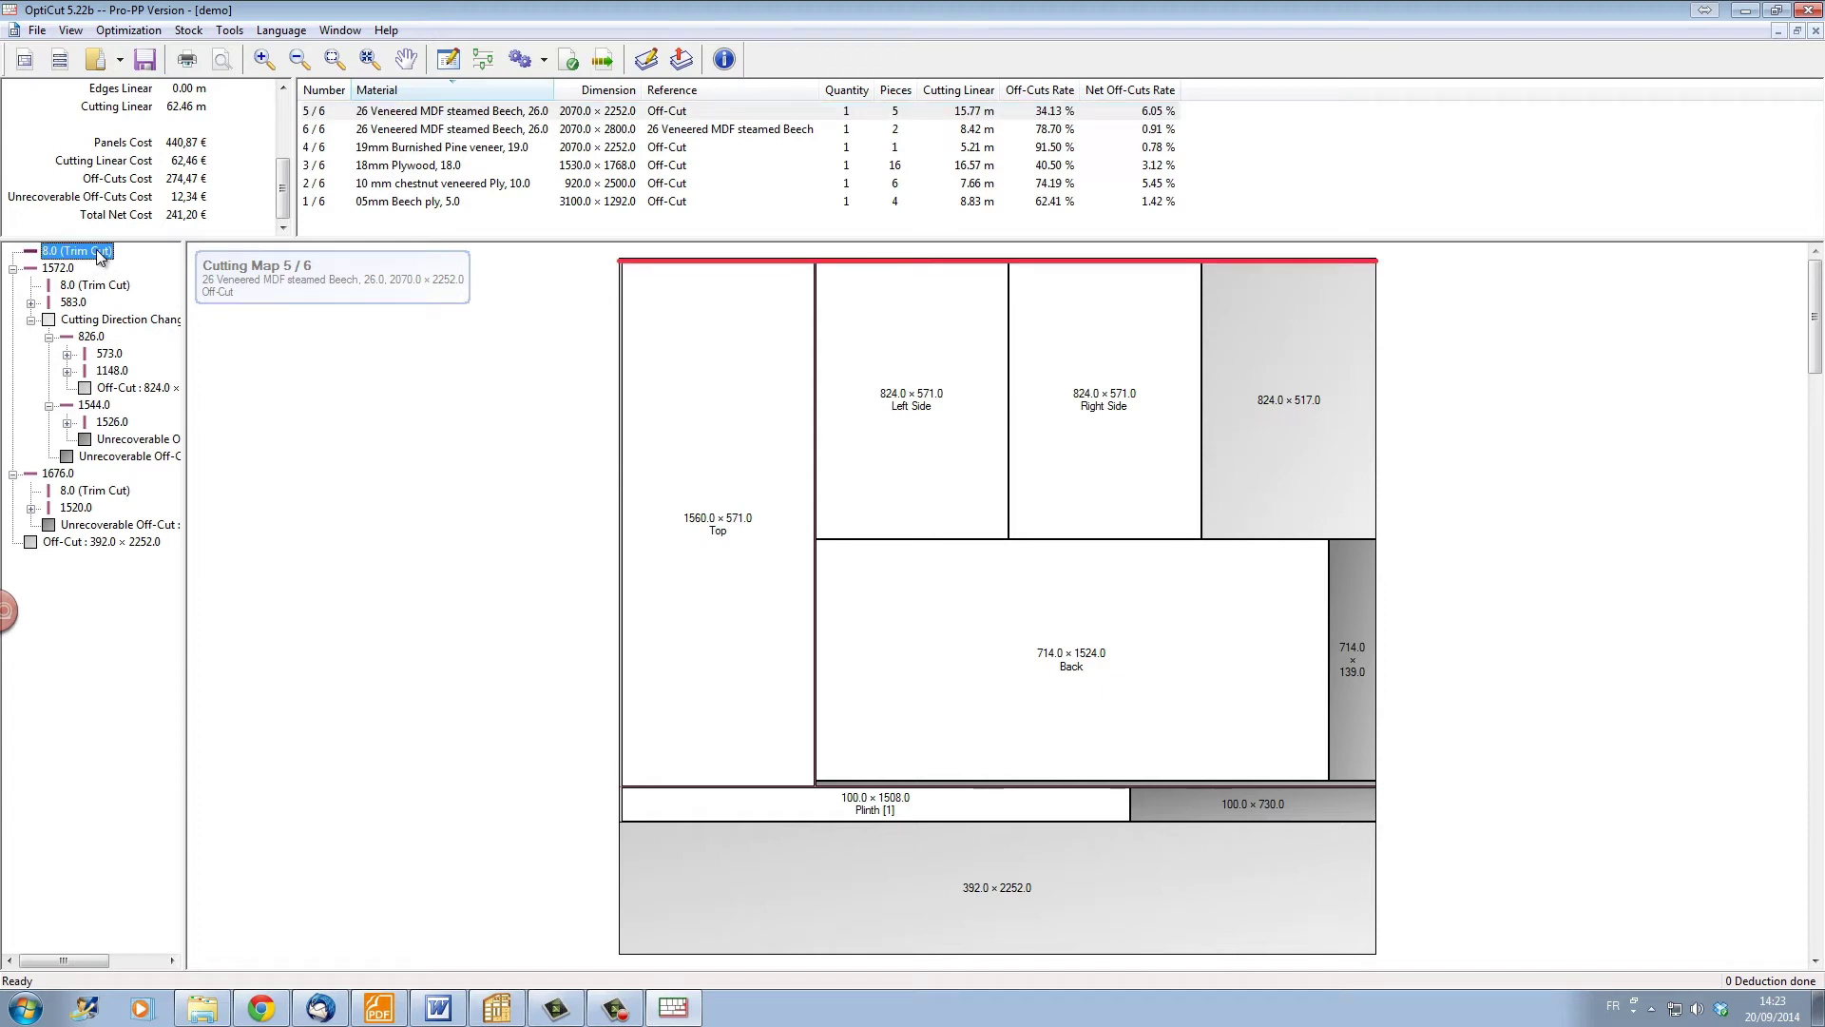
pyautogui.click(58, 269)
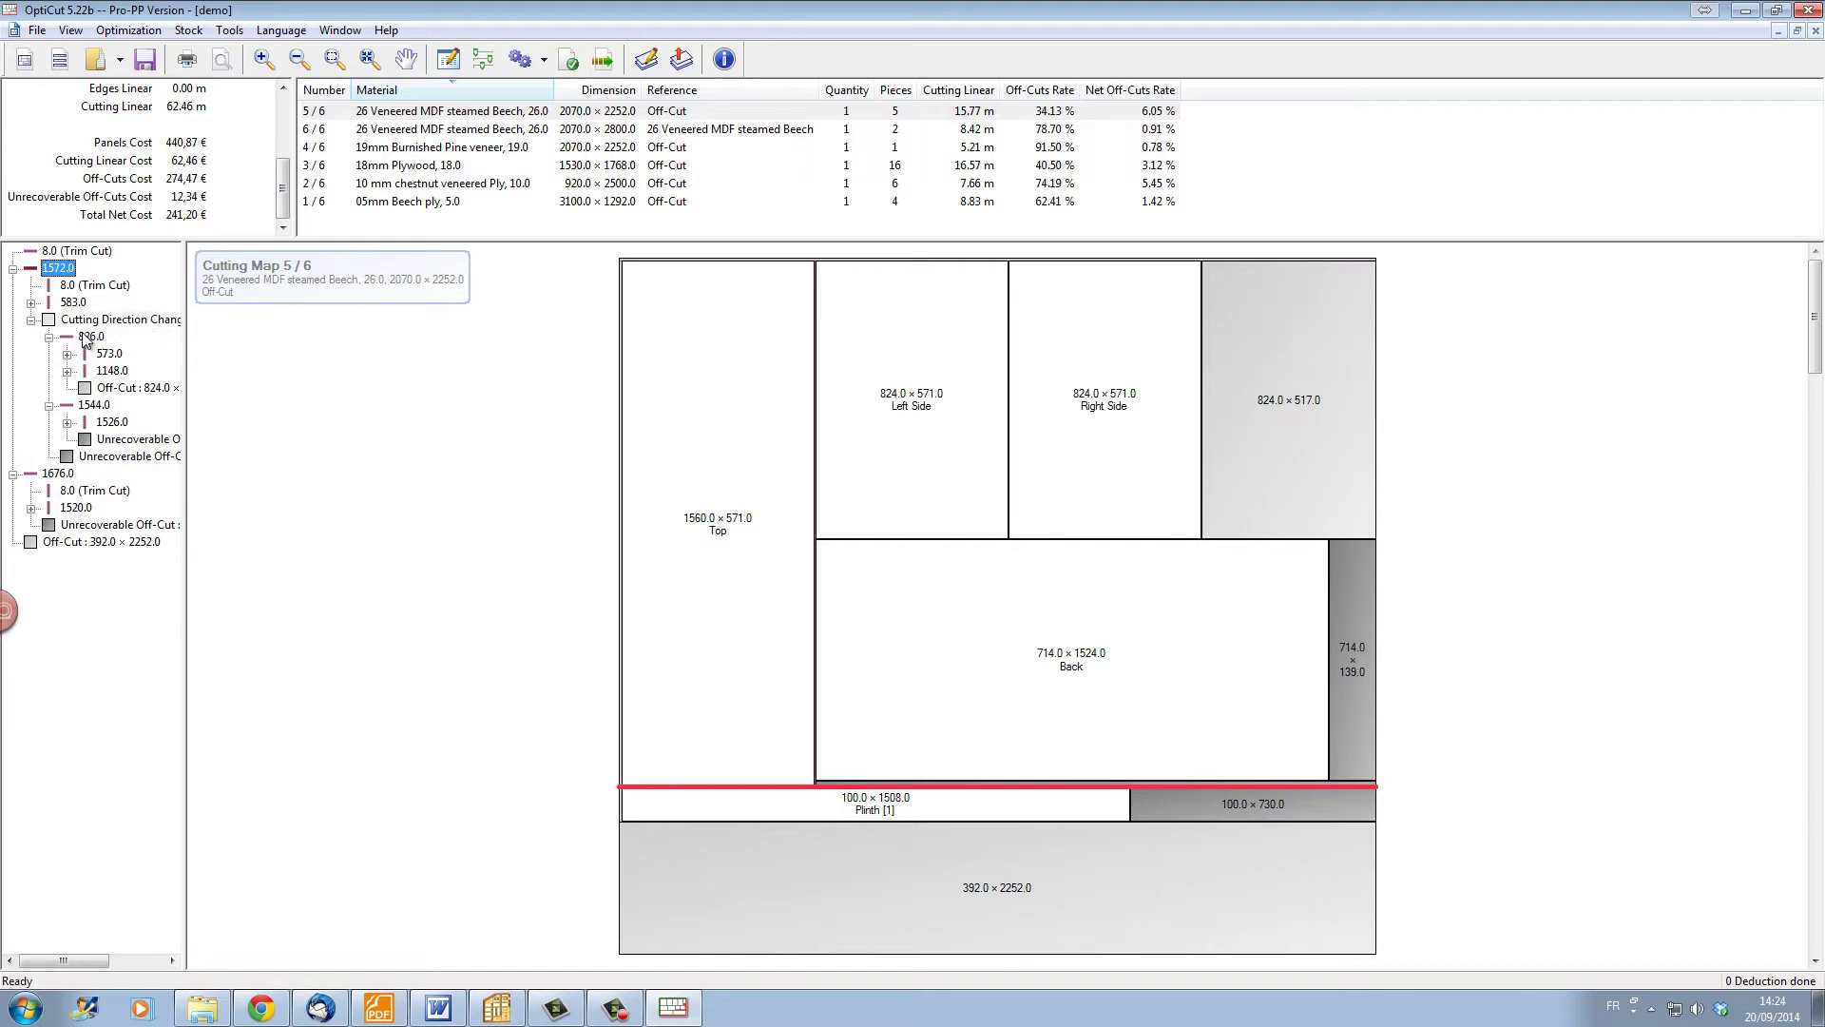
pyautogui.click(57, 475)
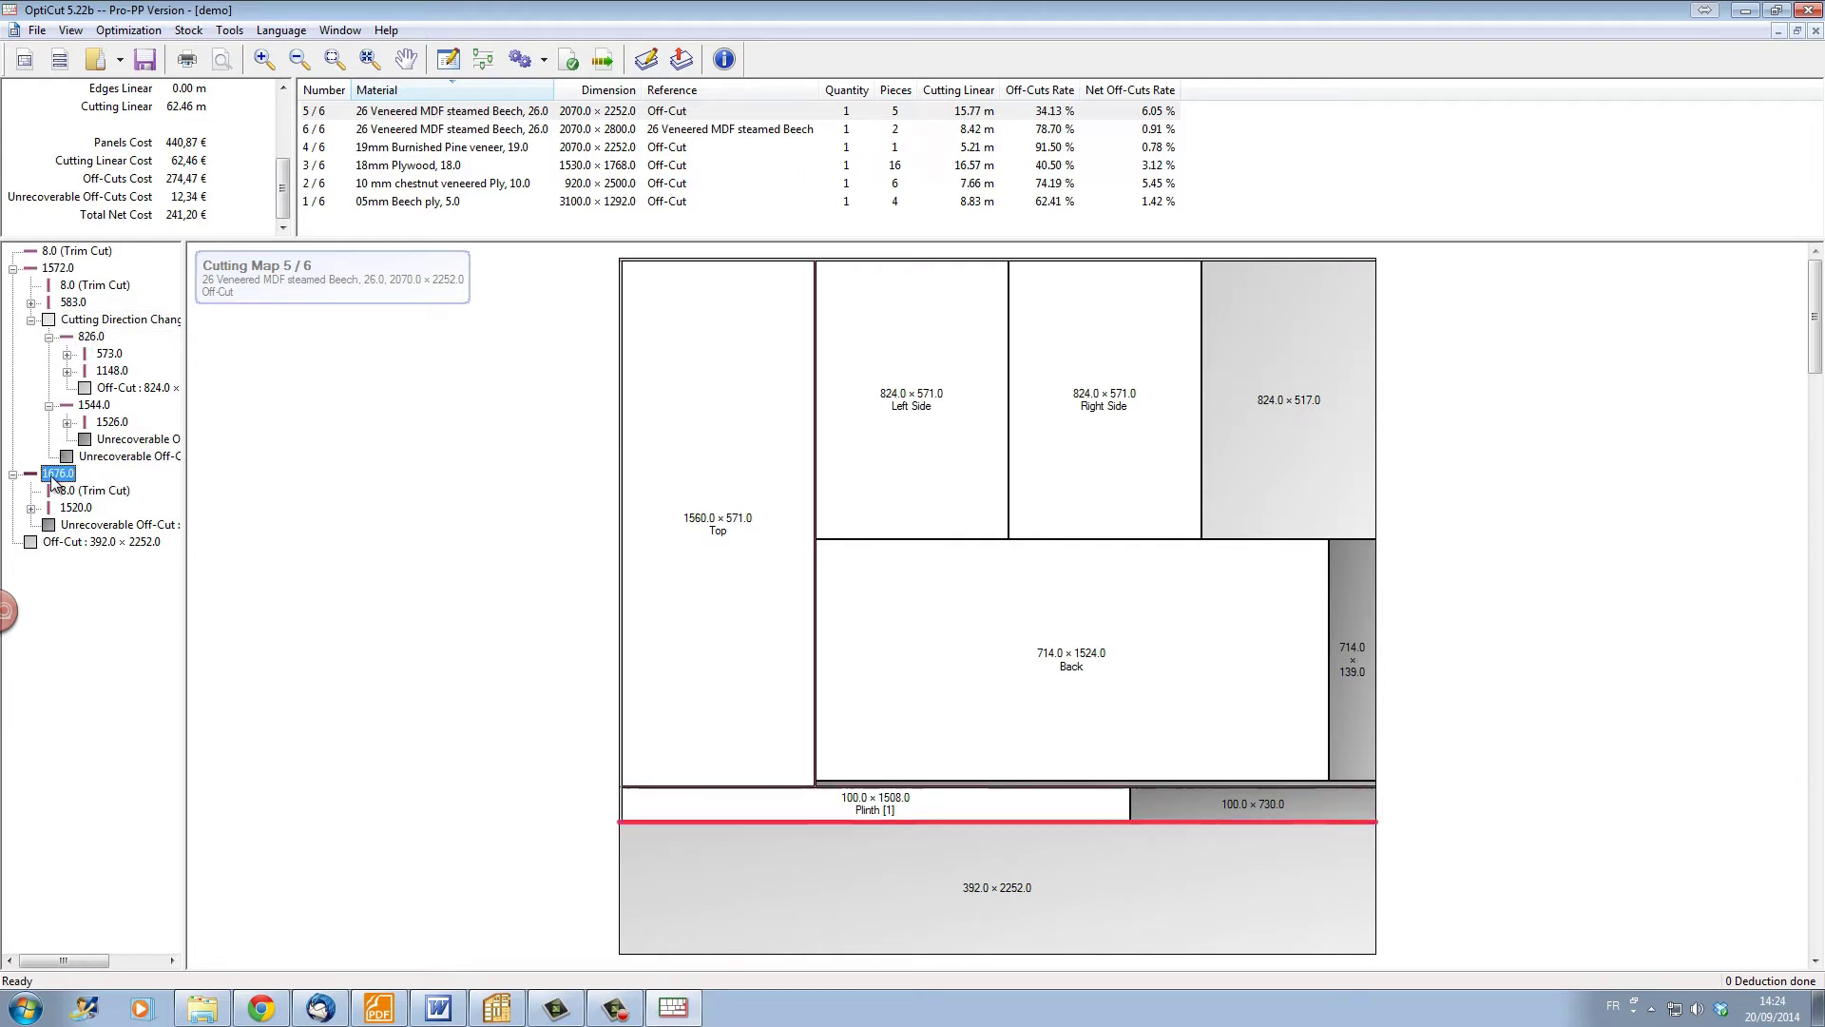
pyautogui.click(50, 544)
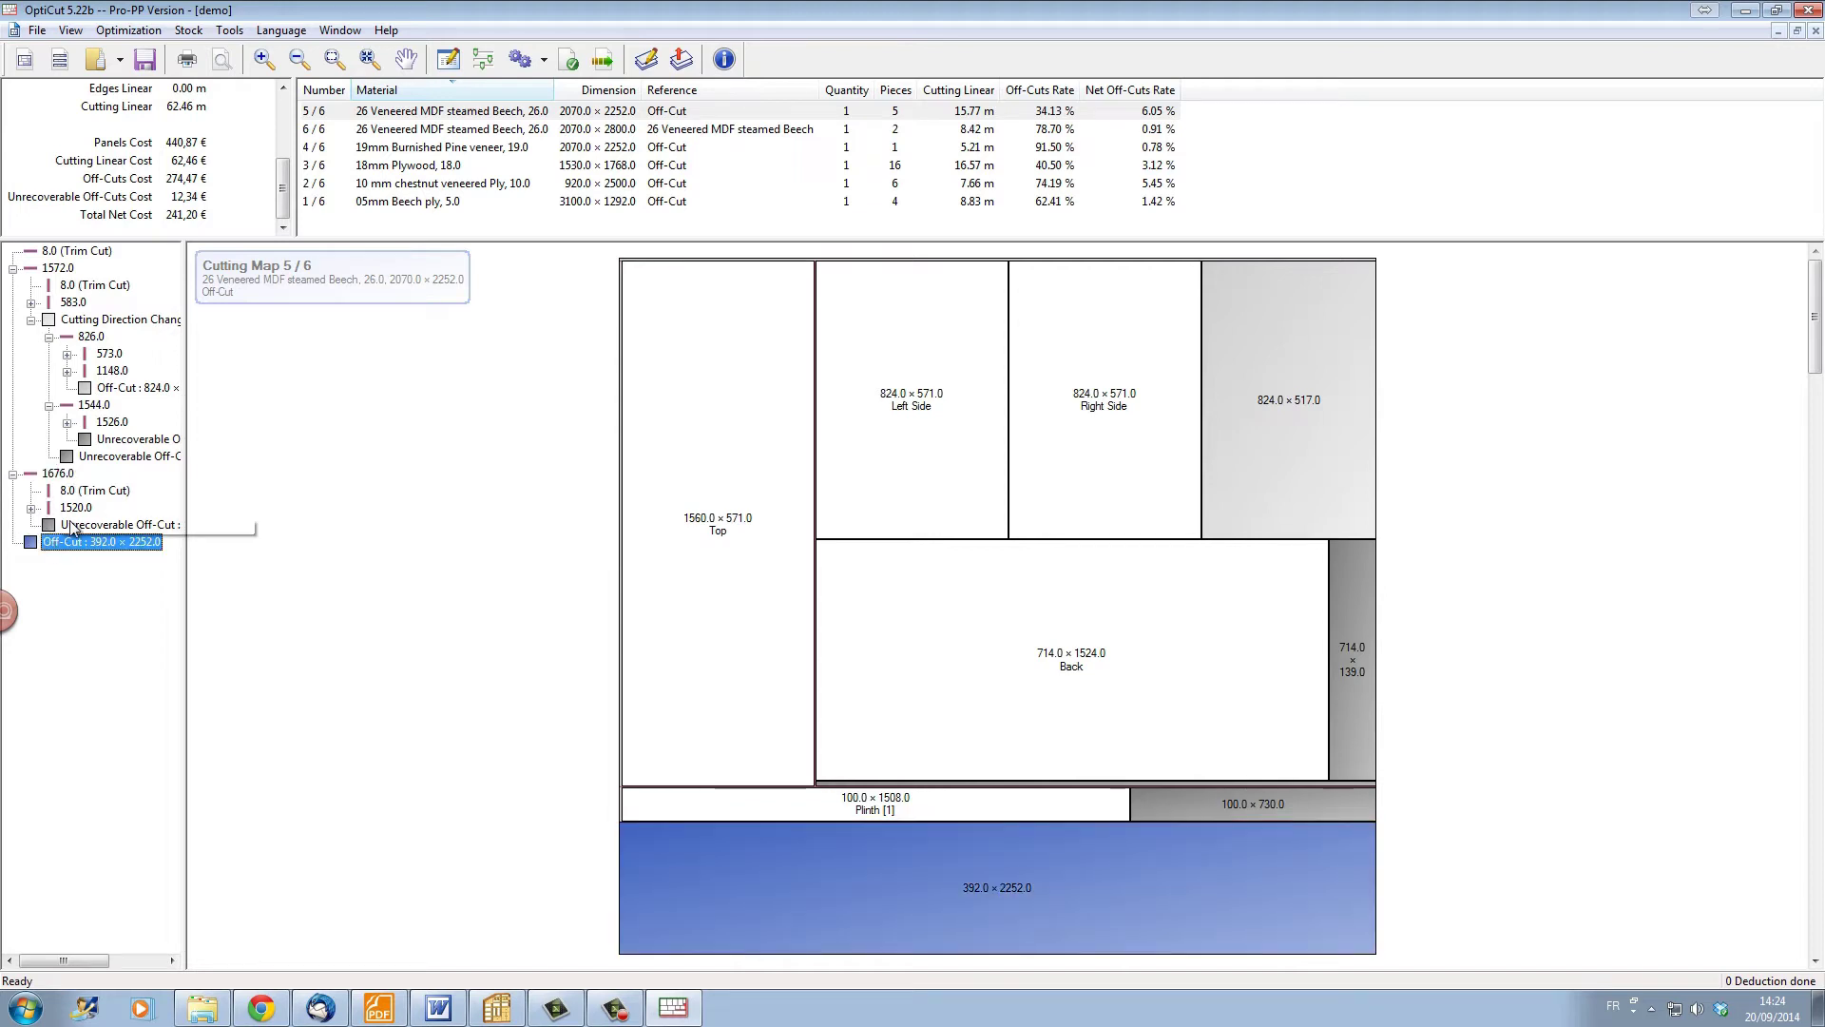
# Step: Expand the 583.0 cut and trace Top, 826.0, 573.0, 1148.0, 824 × 517 off-cut and 1520.0
pyautogui.click(32, 302)
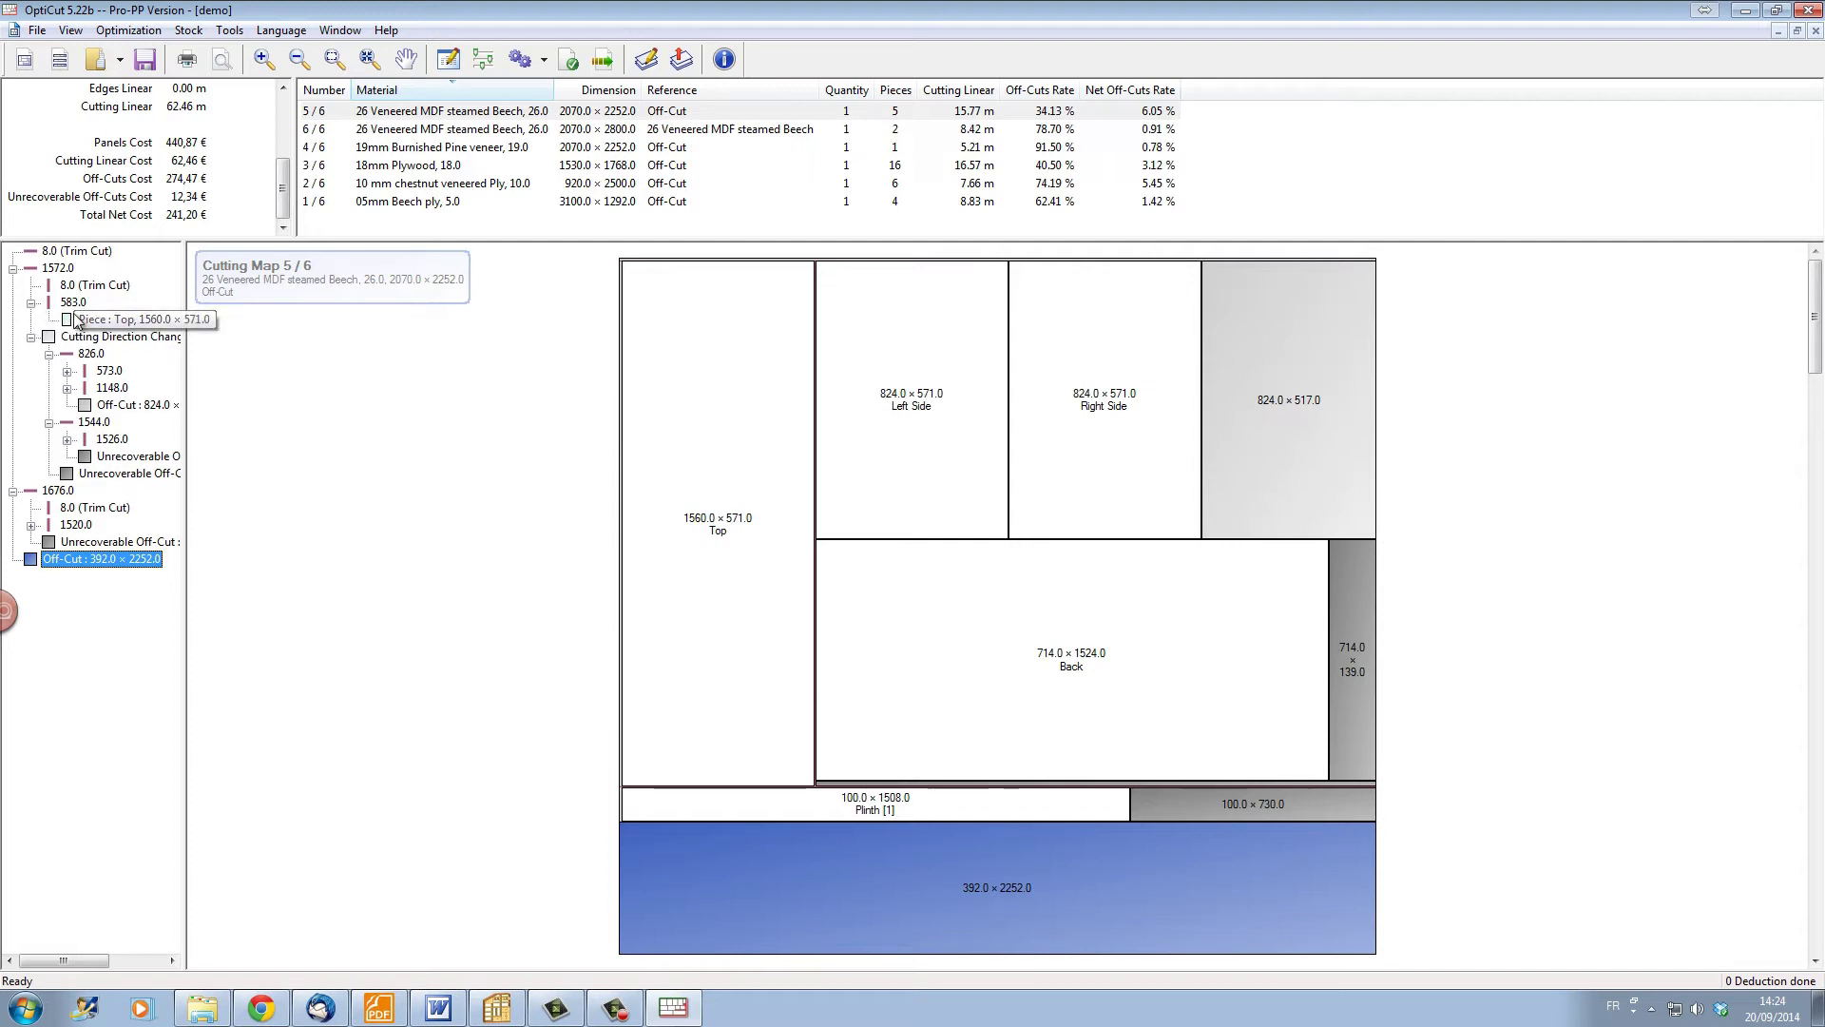
pyautogui.click(73, 304)
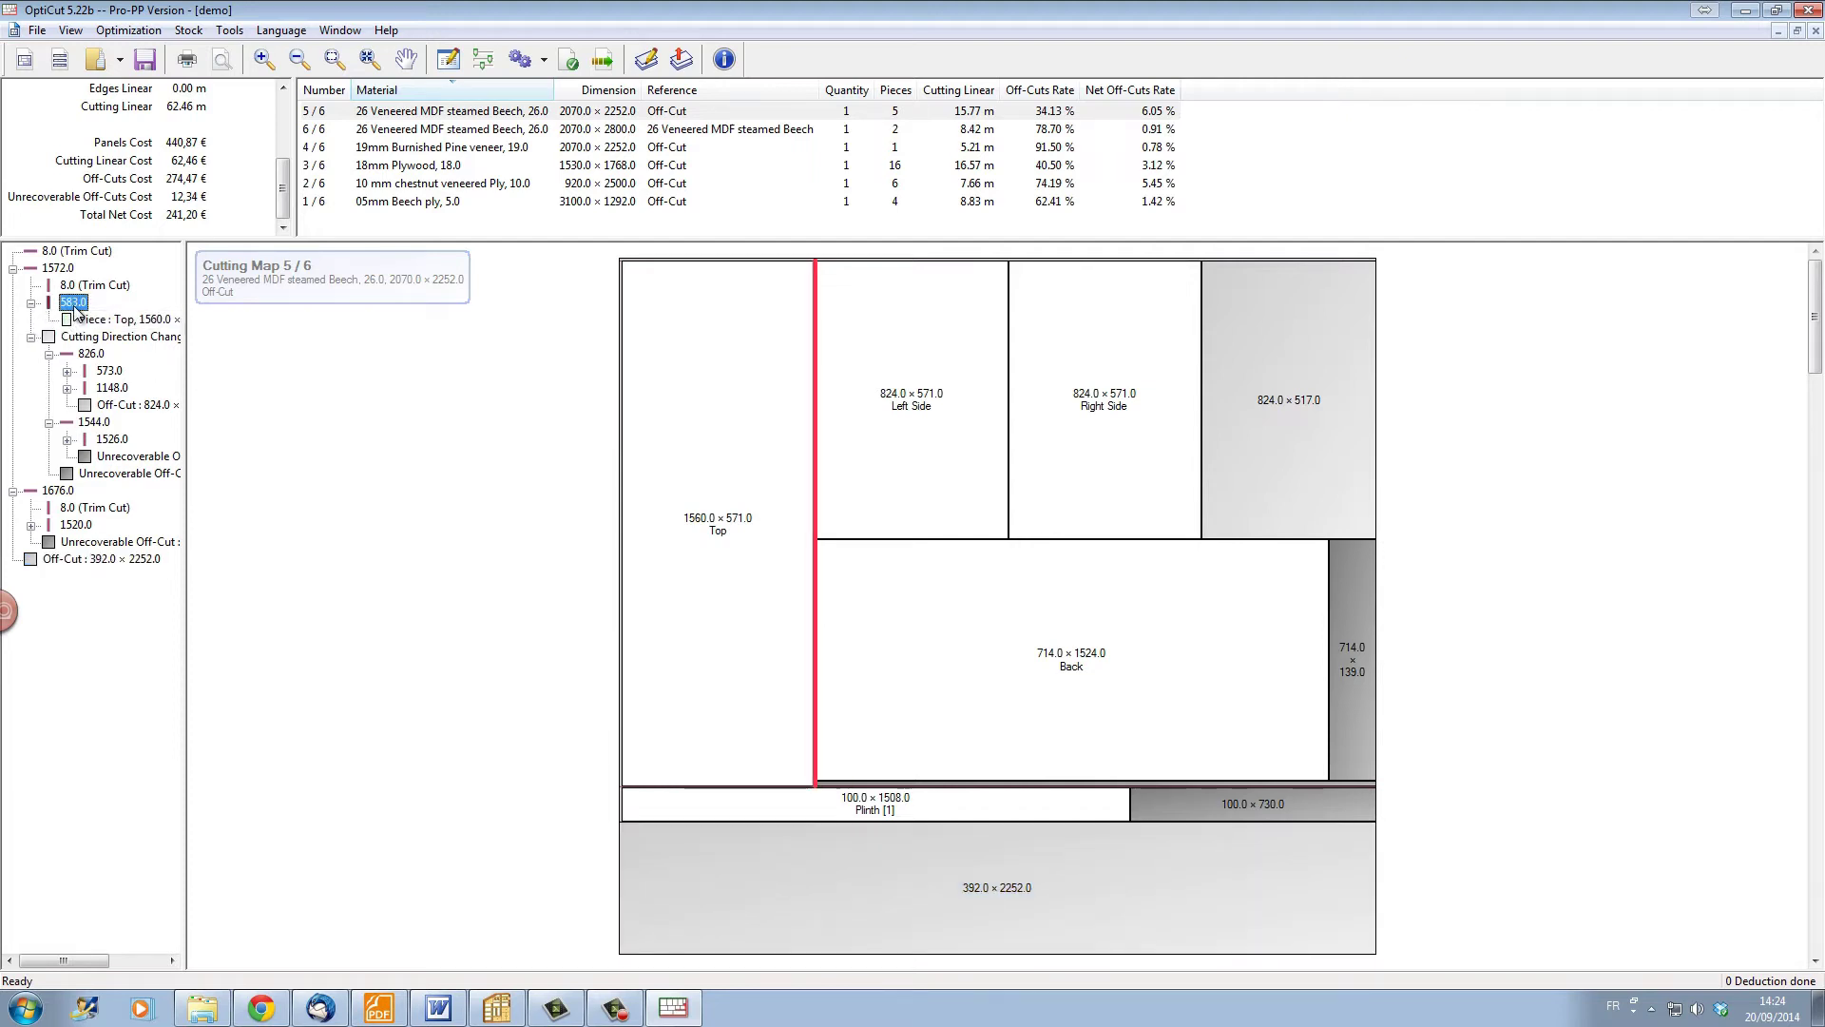
pyautogui.click(93, 322)
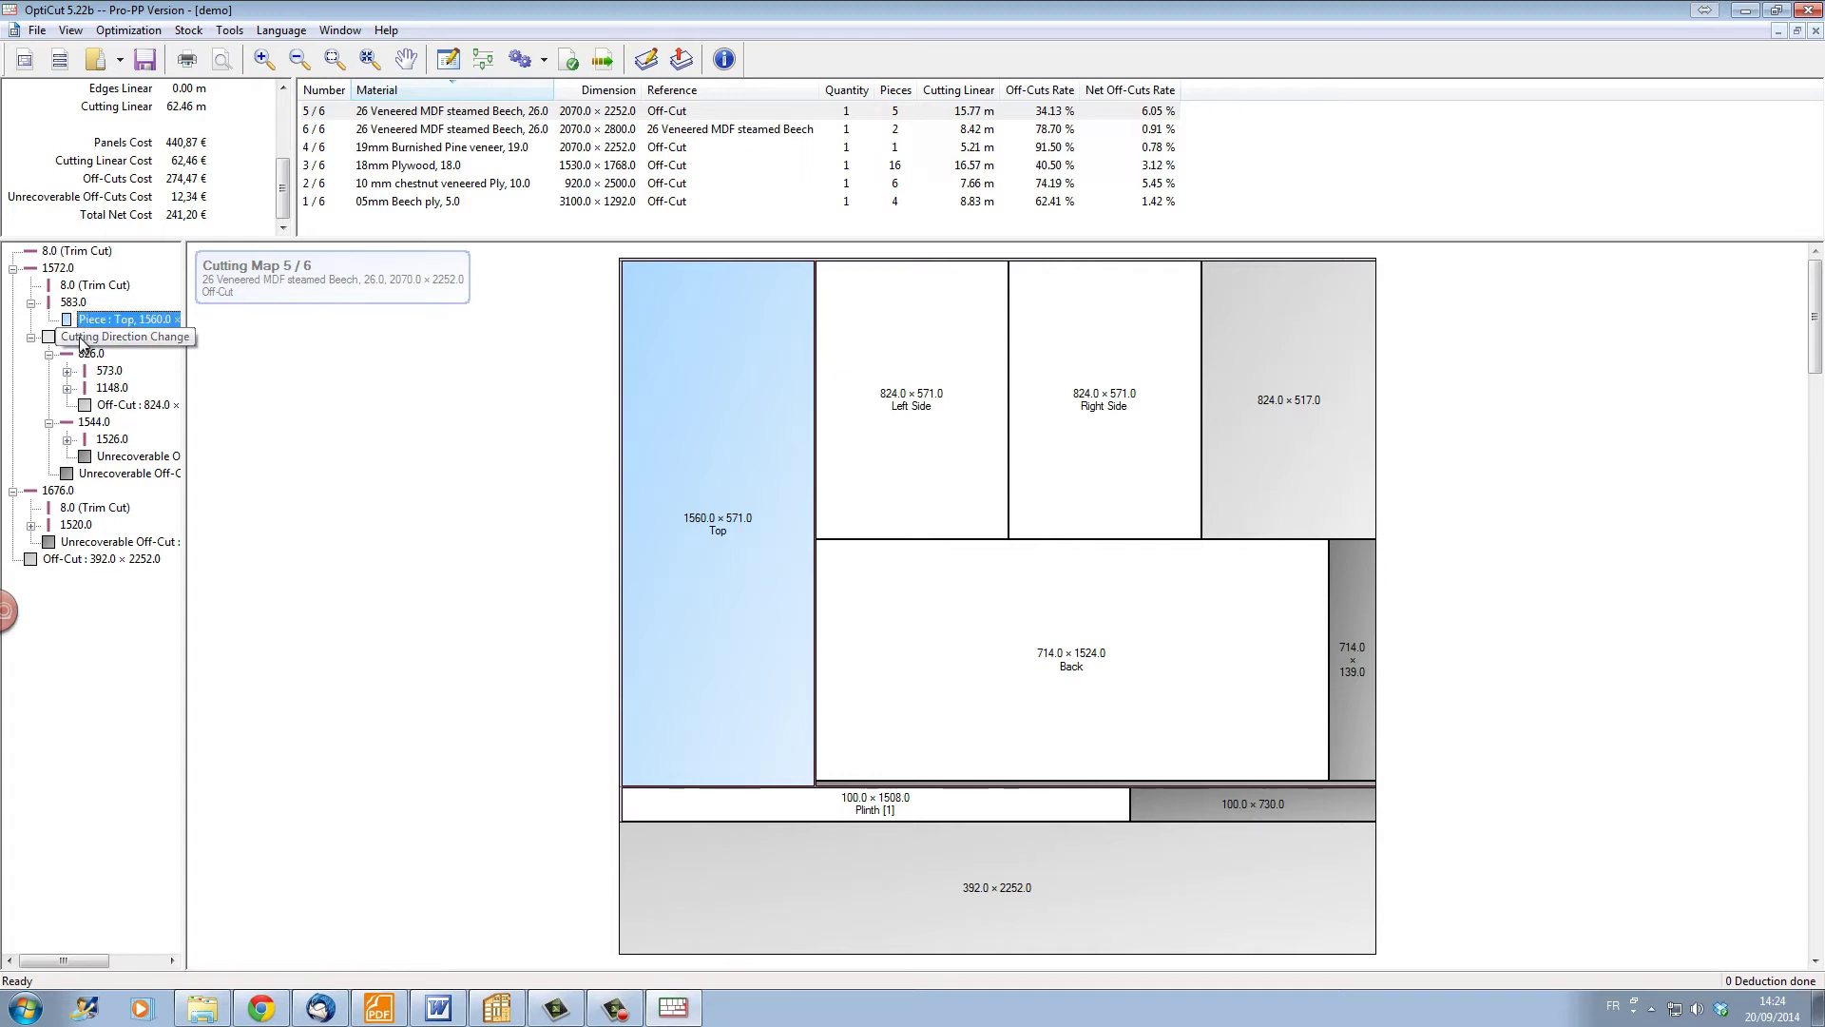
pyautogui.click(85, 353)
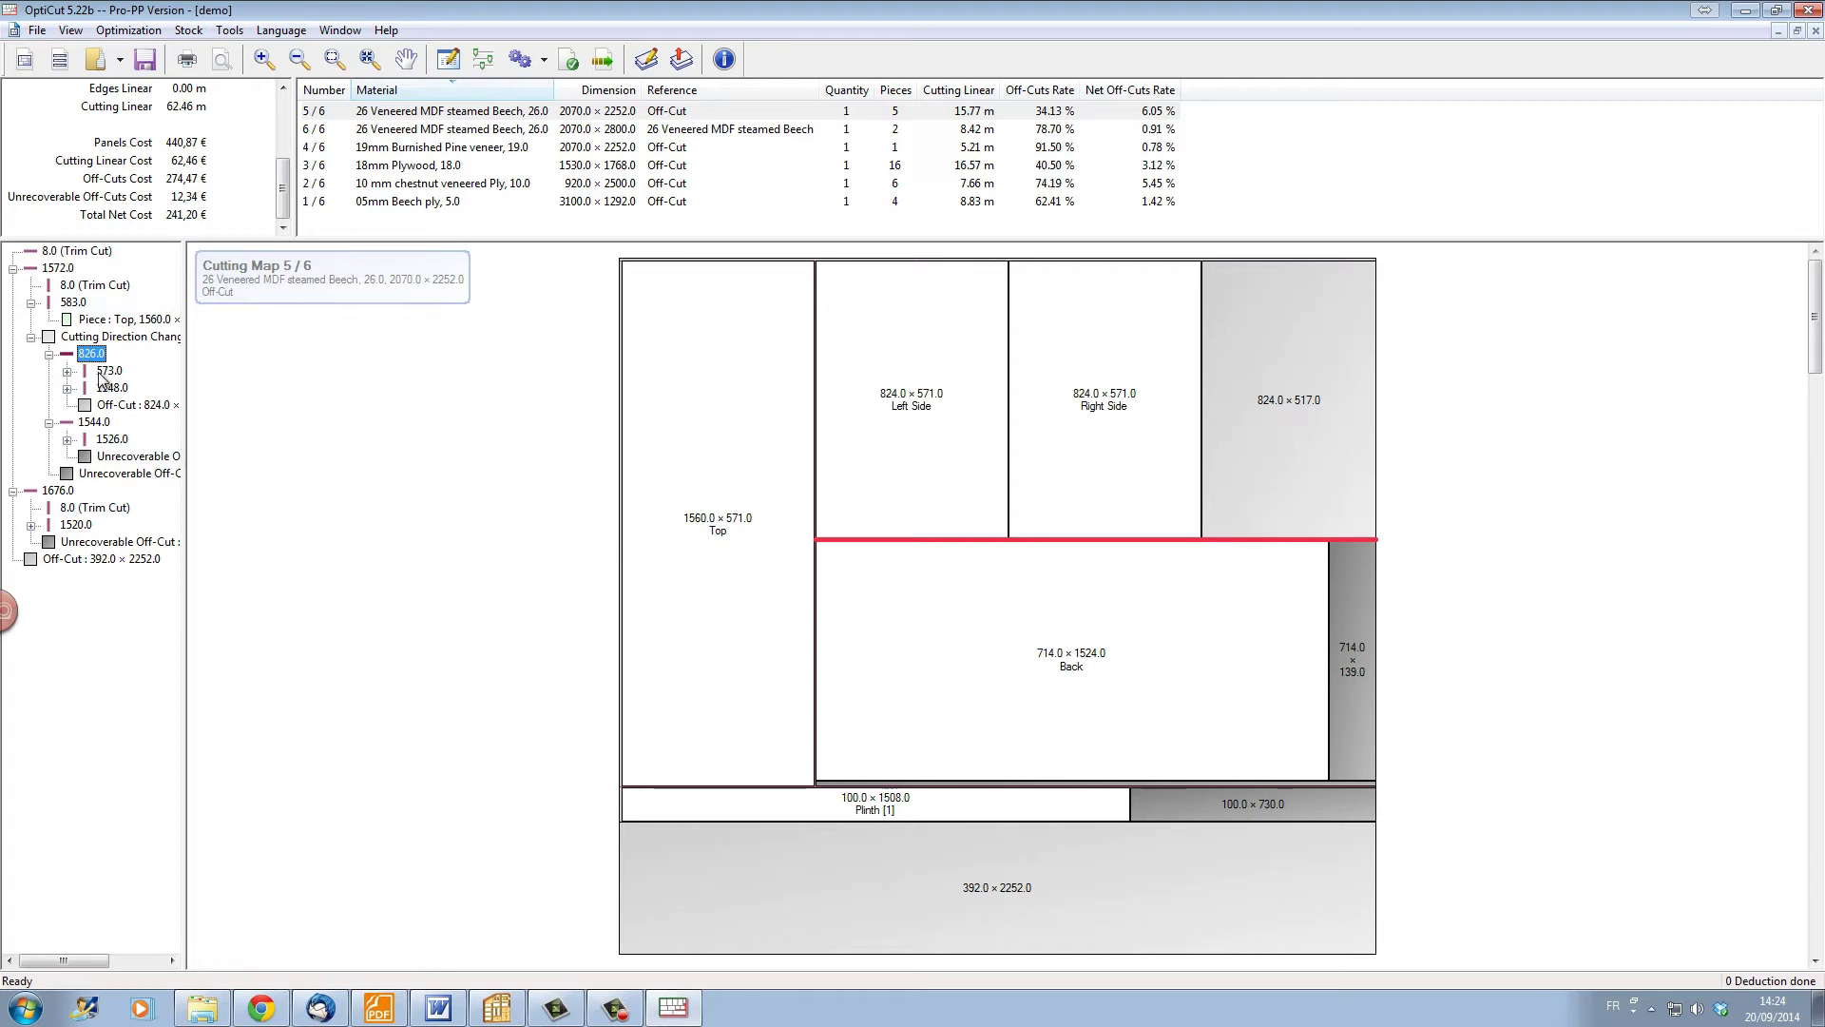
pyautogui.click(103, 372)
pyautogui.click(105, 388)
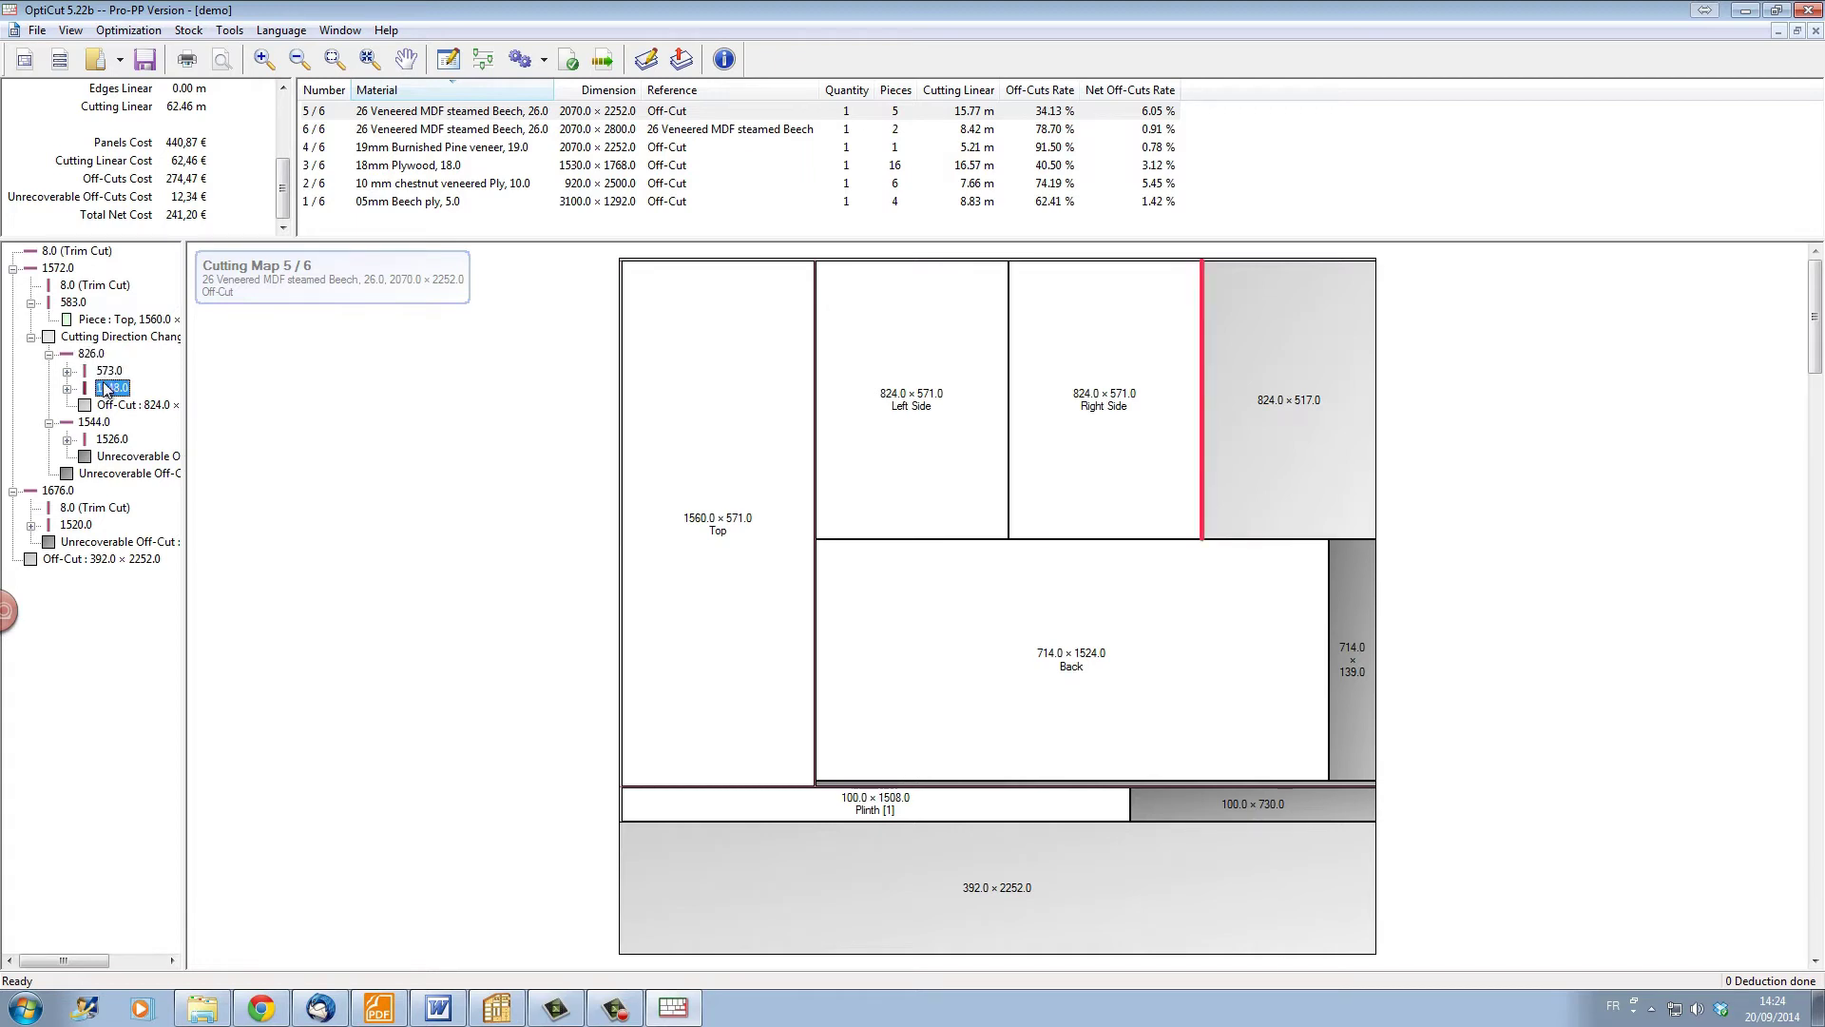
pyautogui.click(115, 406)
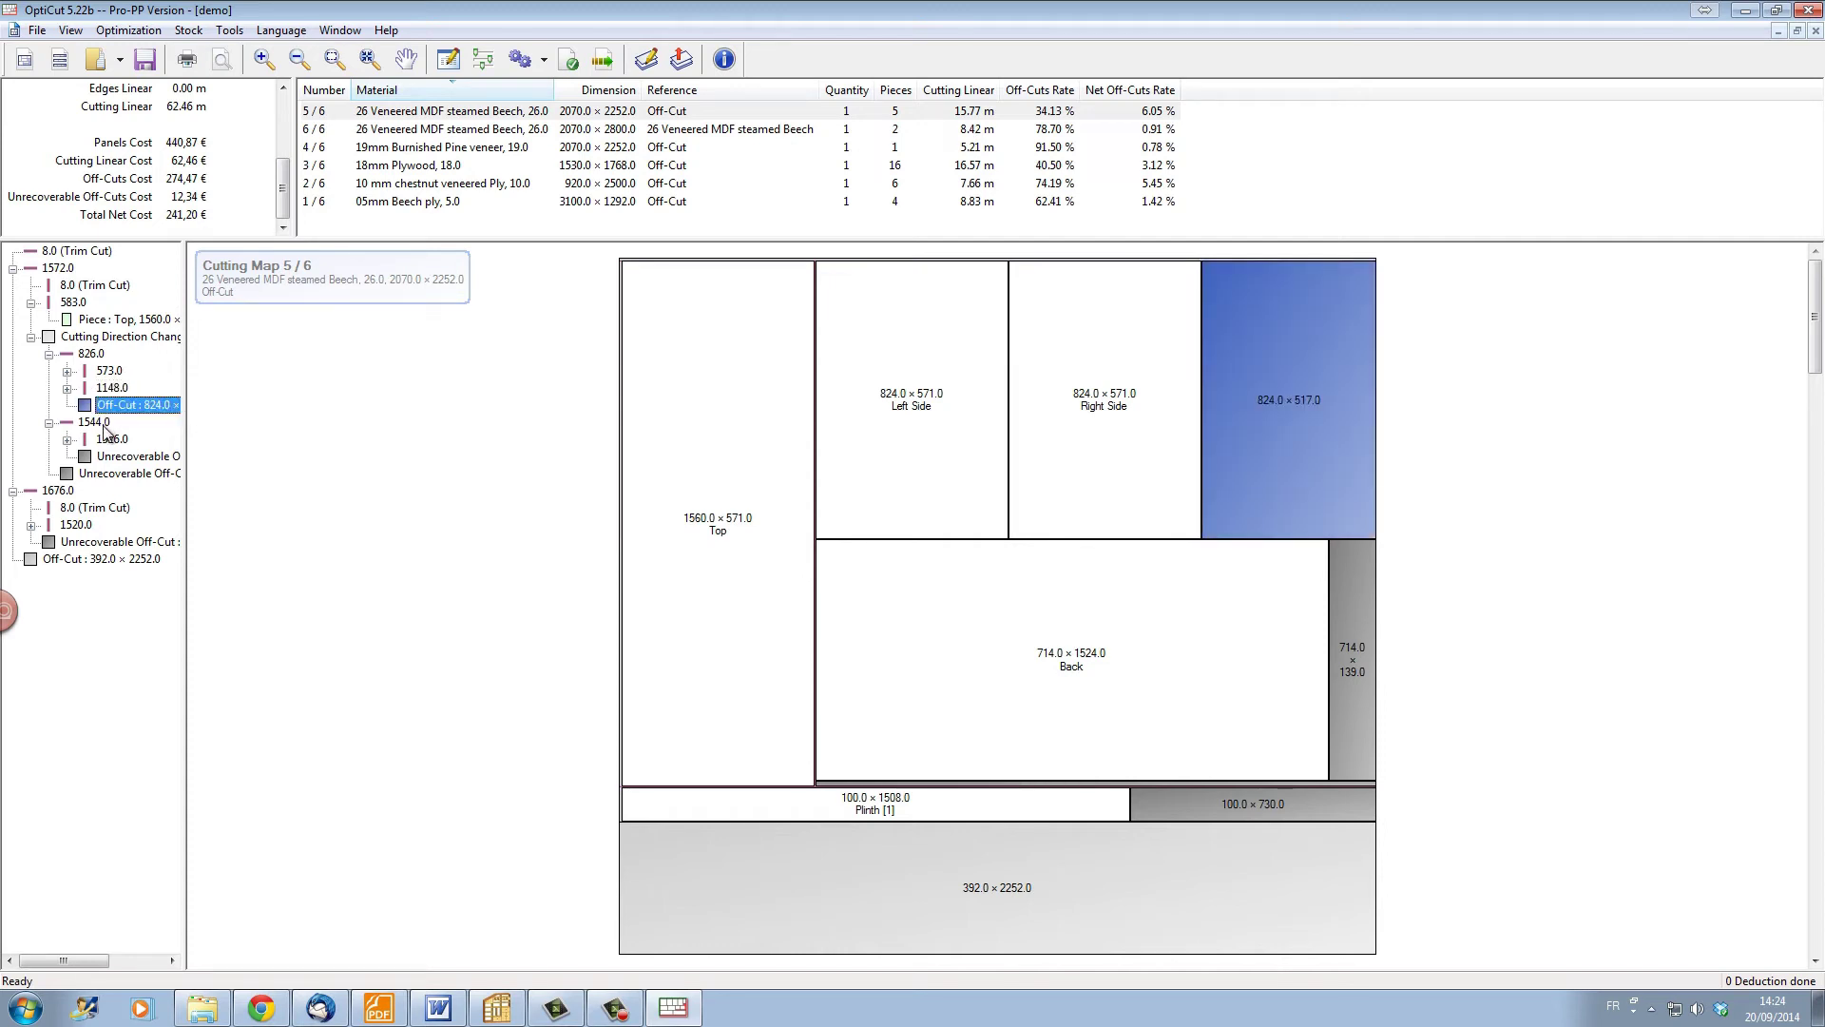
pyautogui.click(76, 524)
# Step: Preview the panel cutting report, page through all 8 pages to the last cutting map, then close it
pyautogui.click(37, 29)
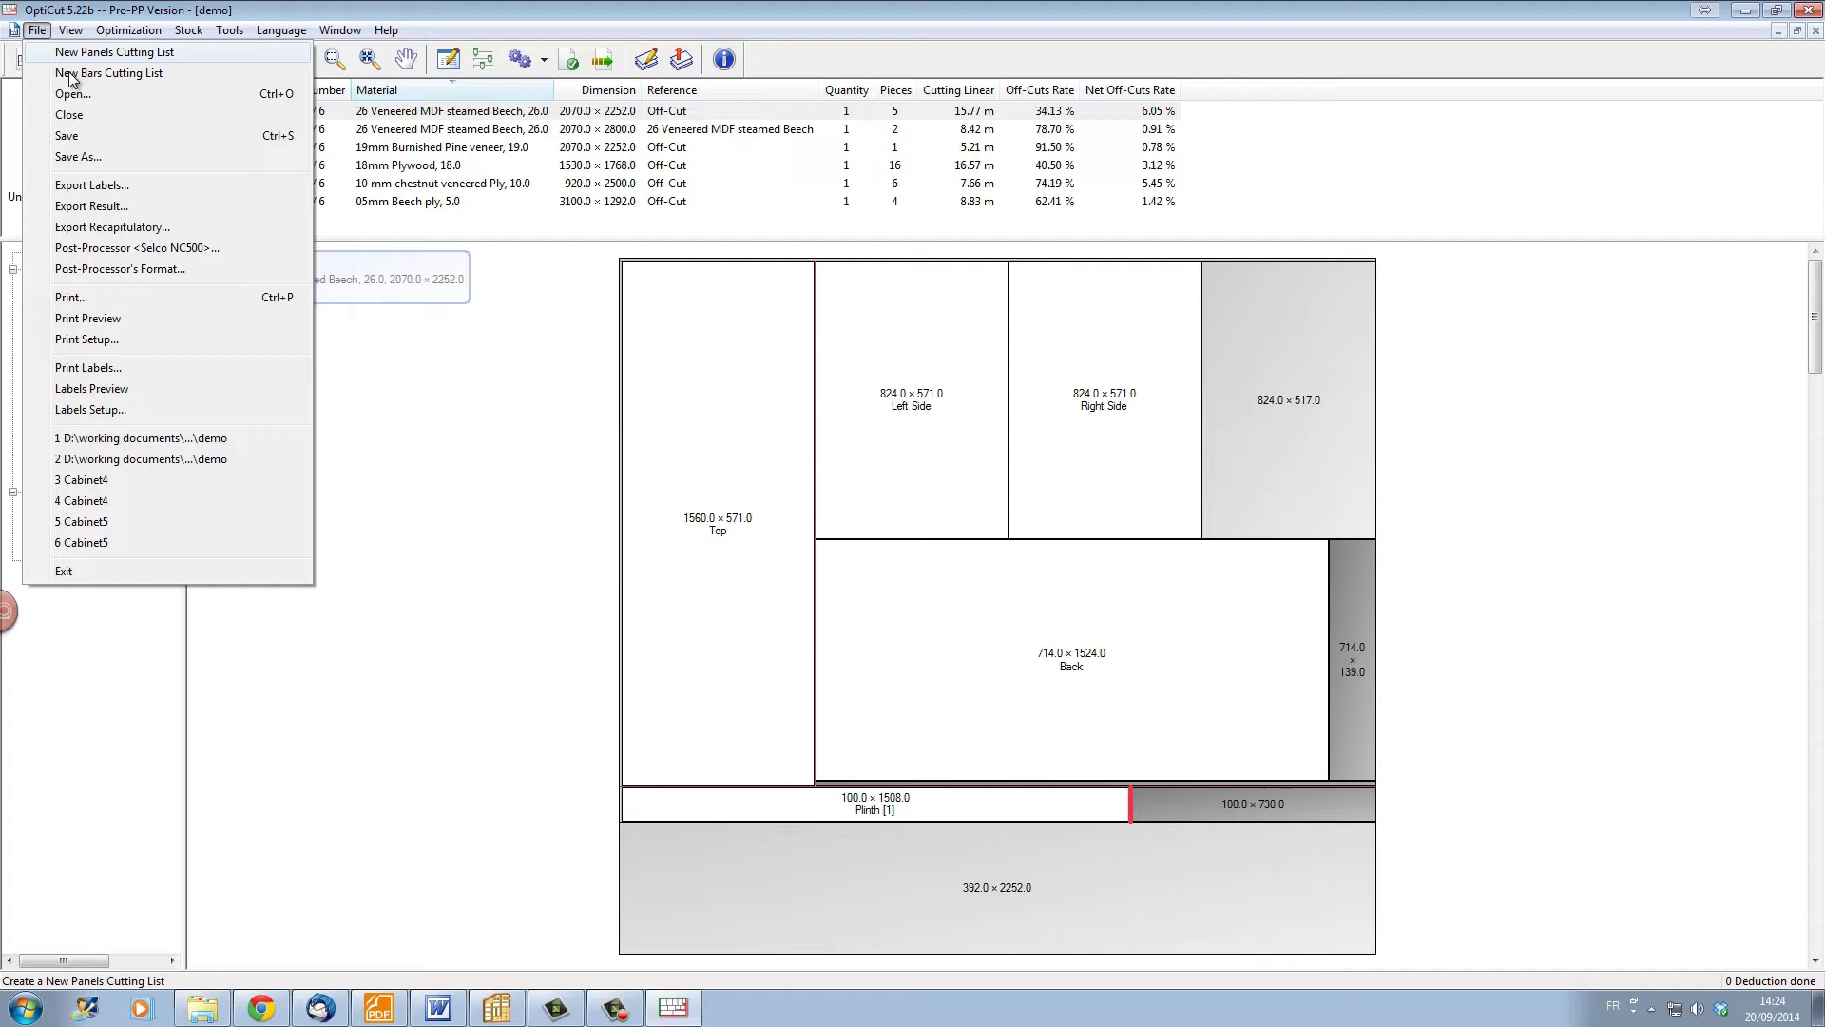
pyautogui.click(122, 318)
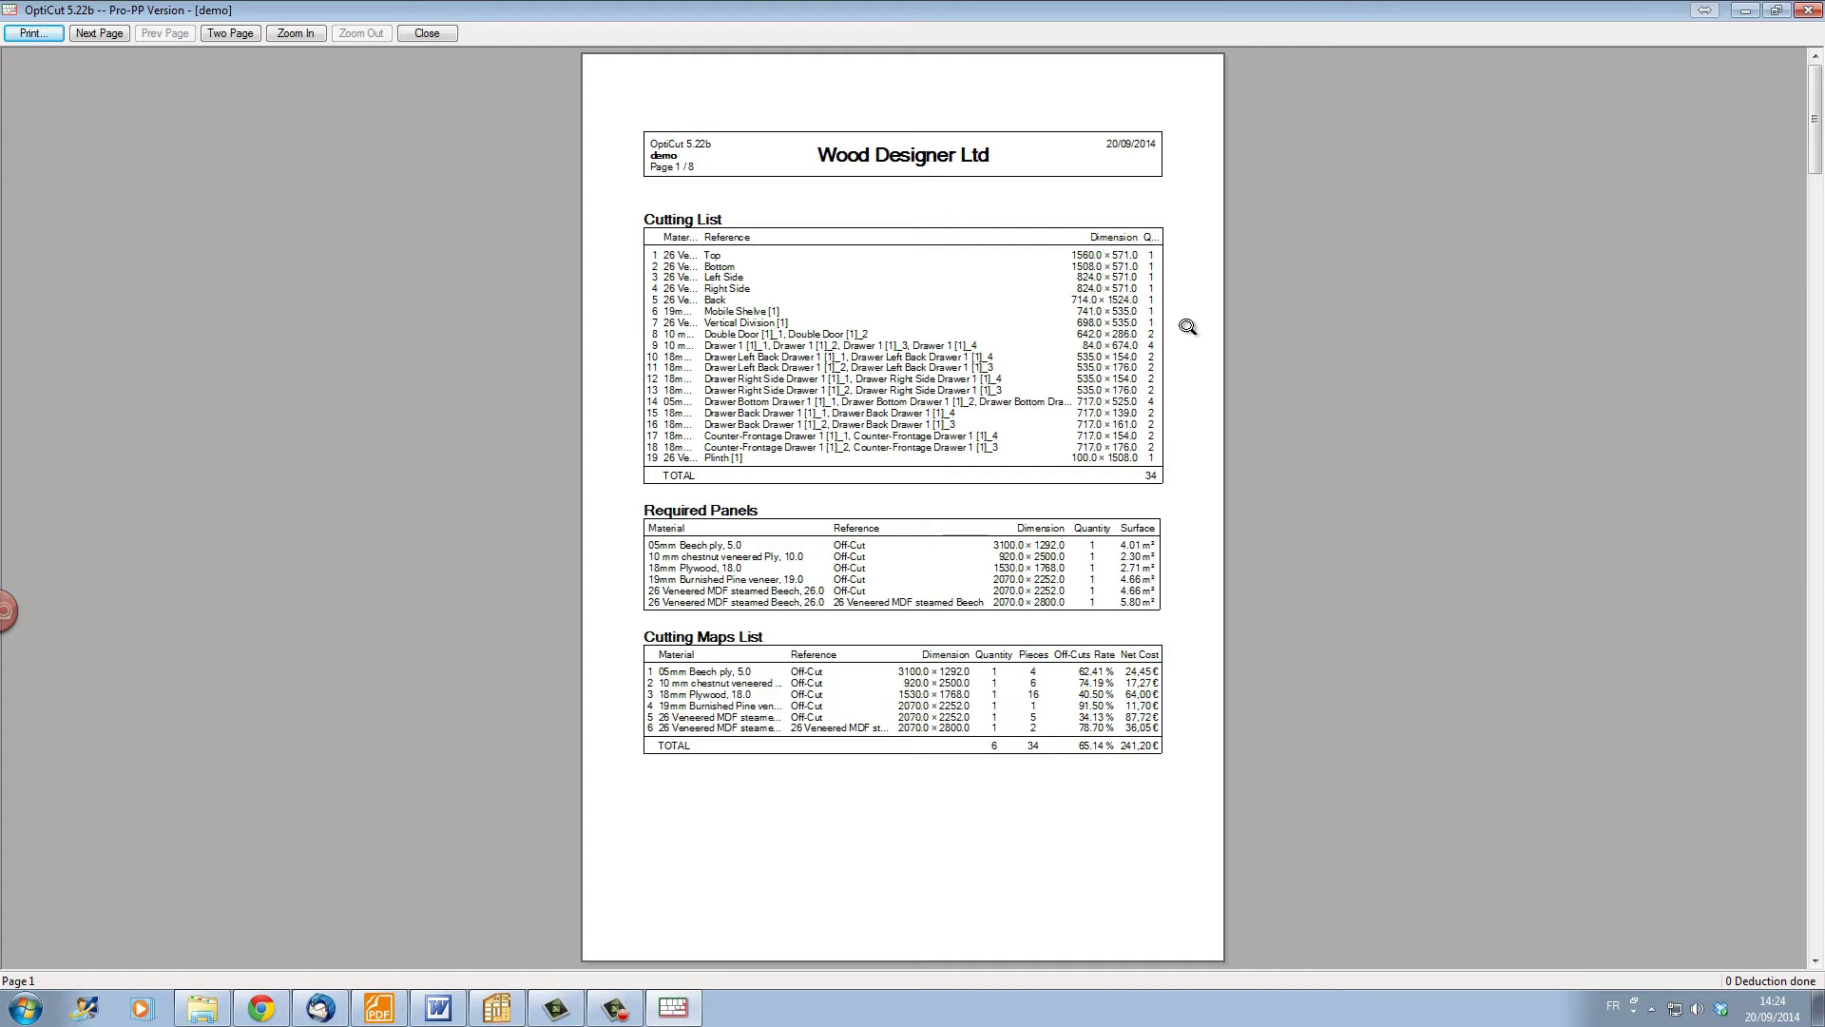
pyautogui.click(109, 32)
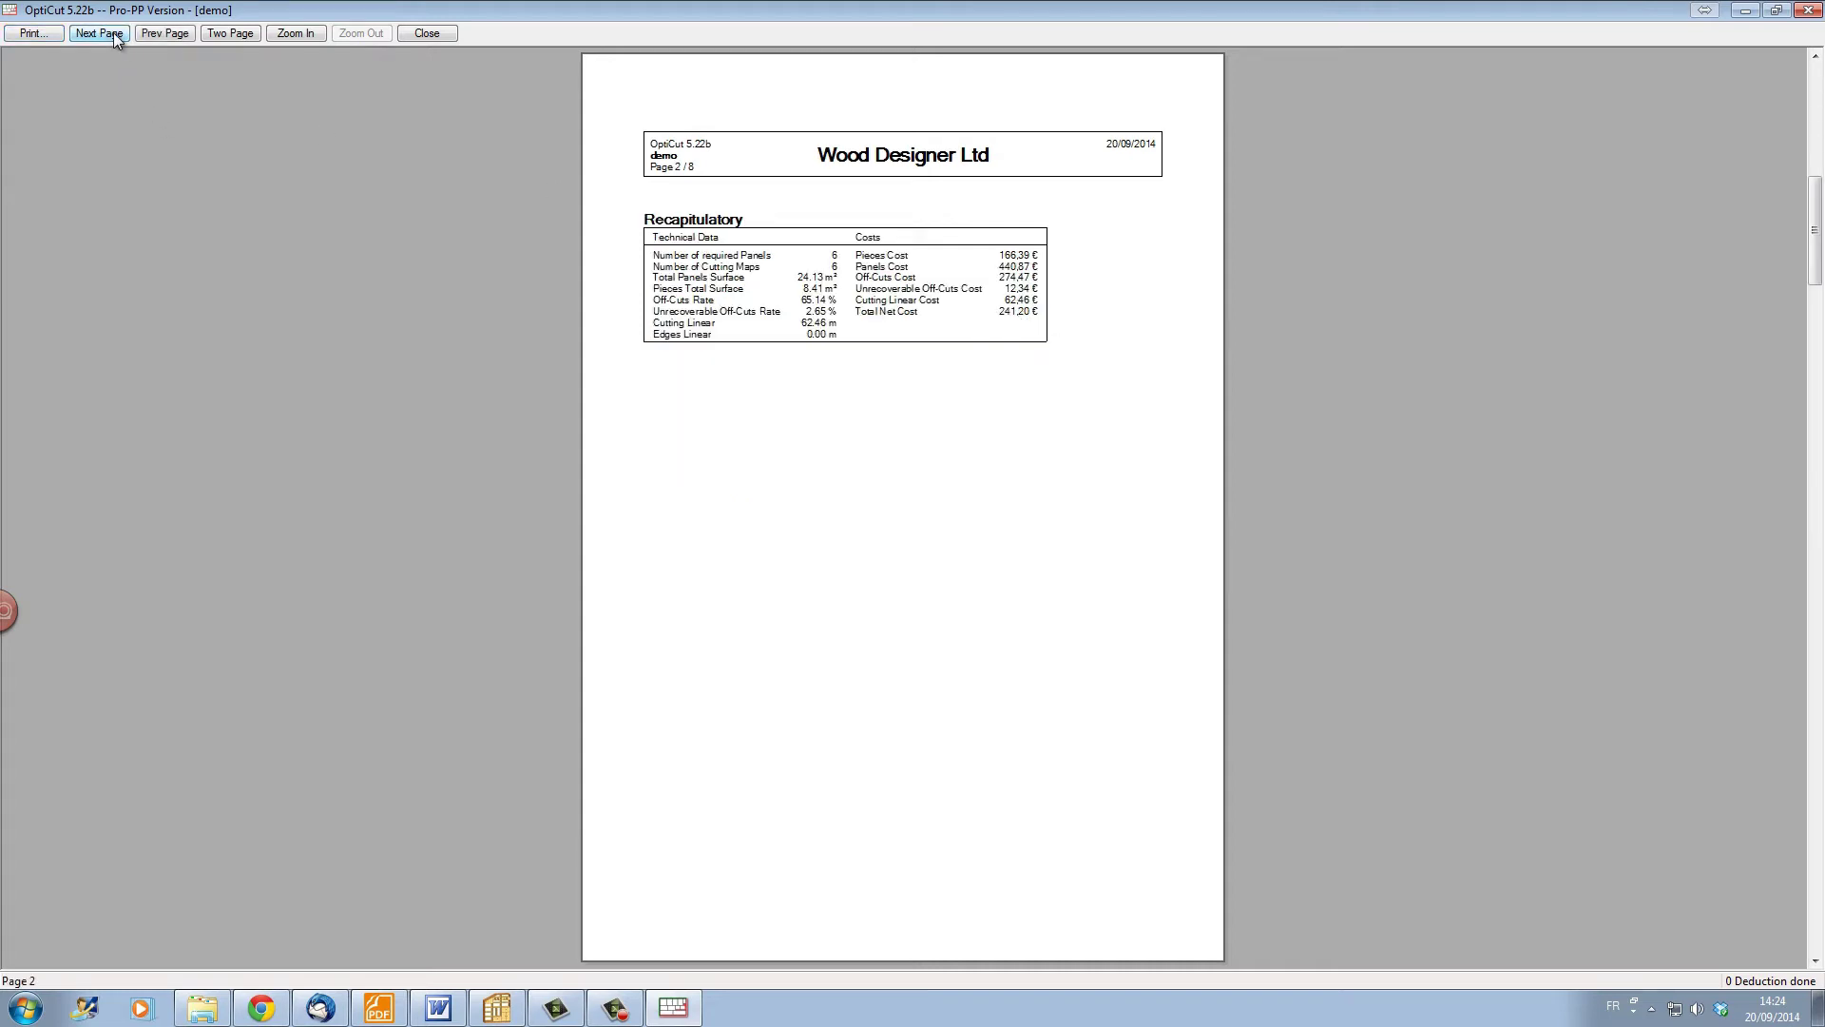
pyautogui.click(112, 32)
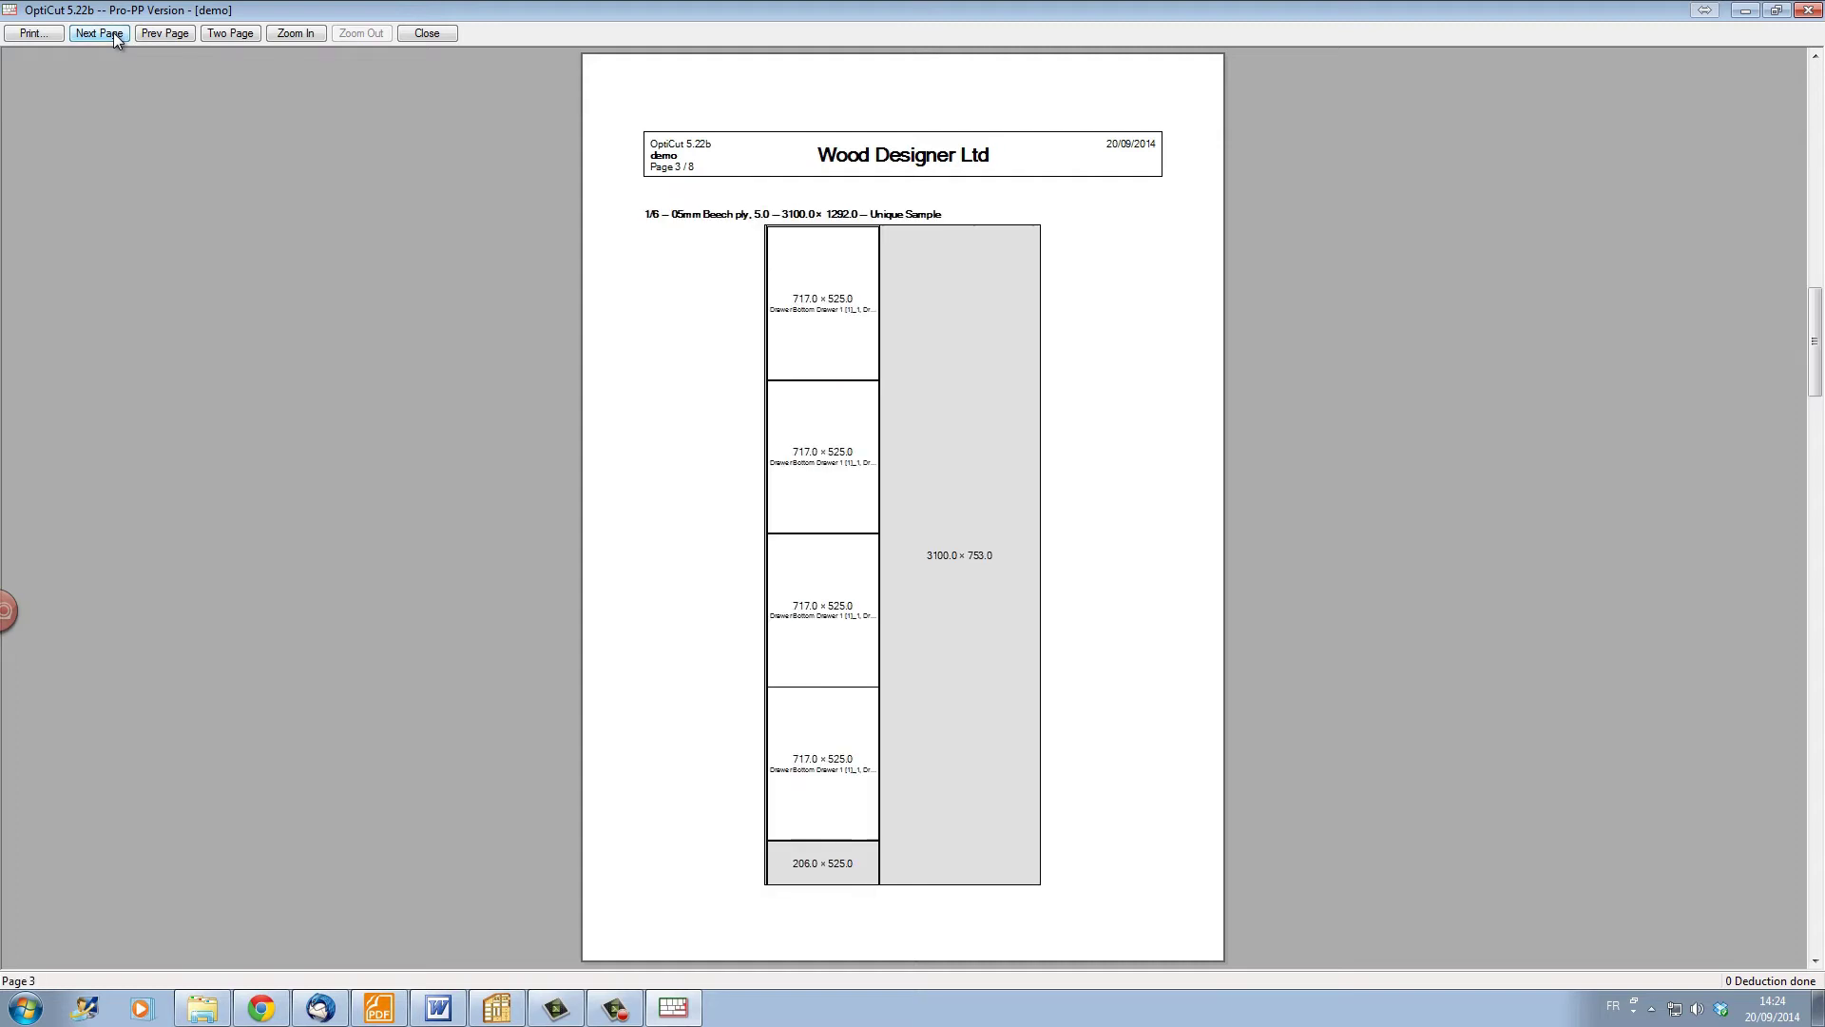
pyautogui.click(112, 33)
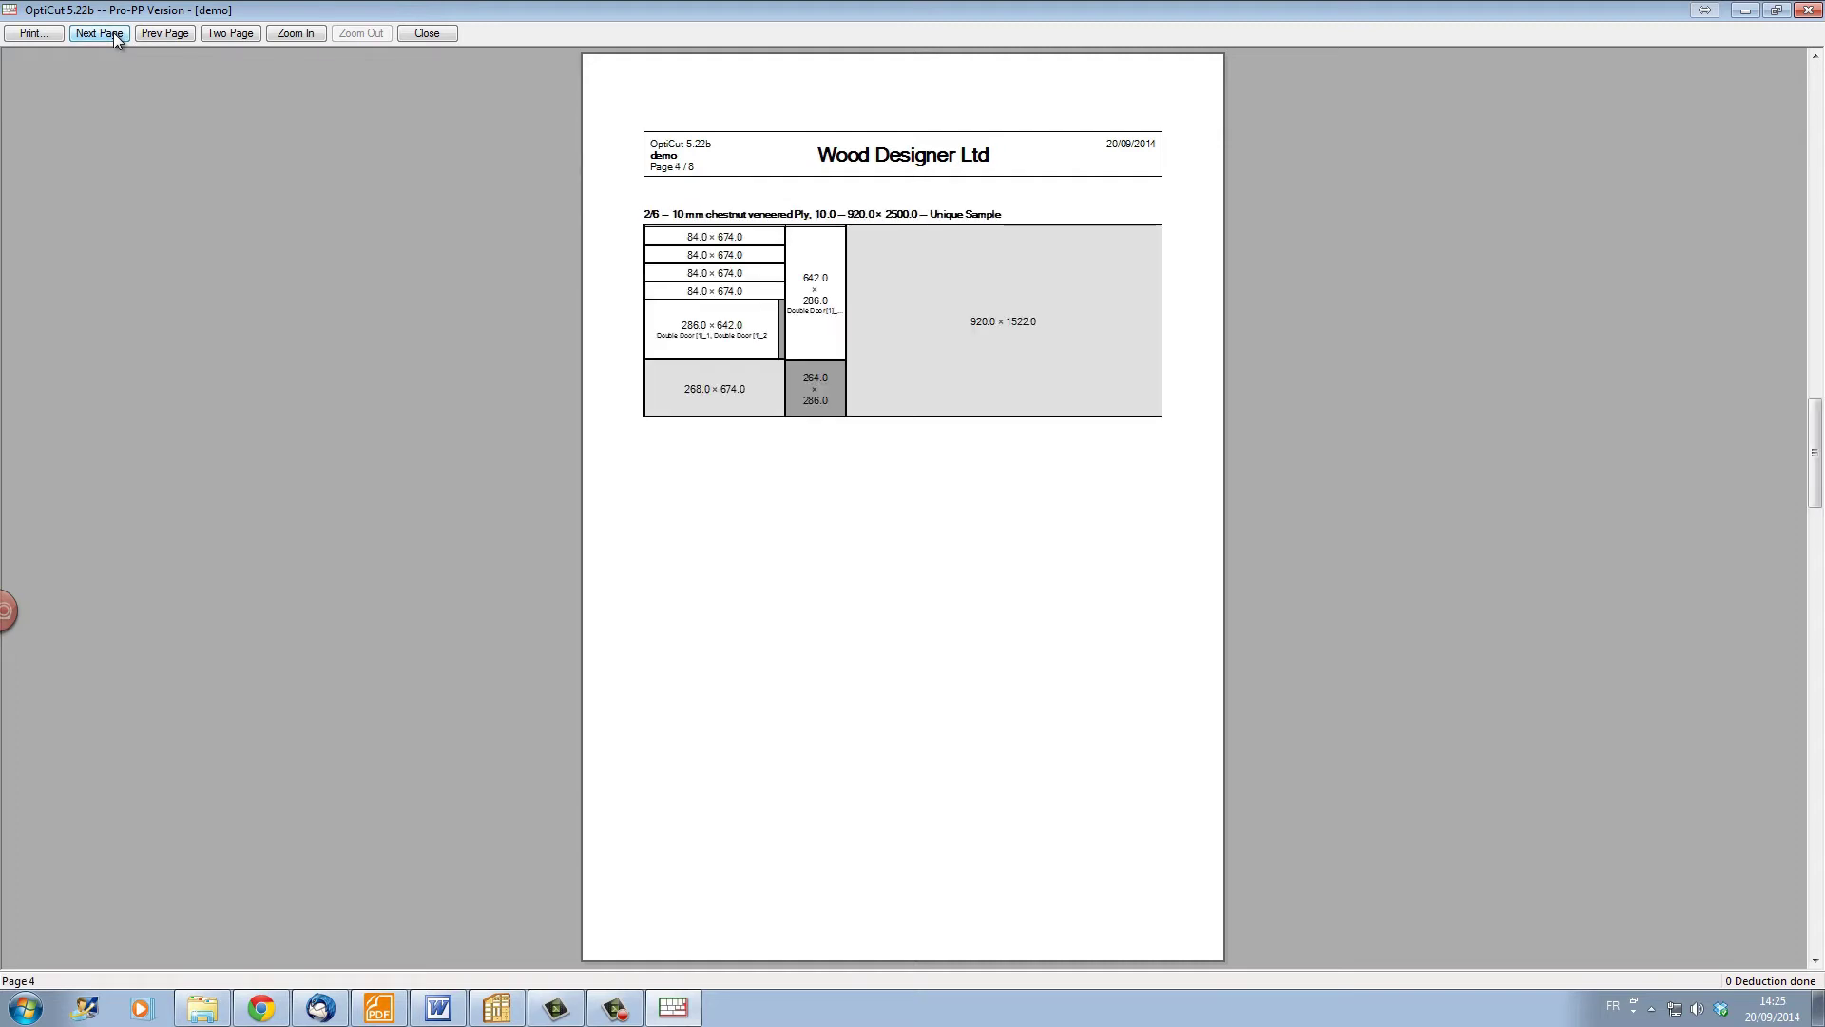
pyautogui.click(112, 32)
pyautogui.click(112, 33)
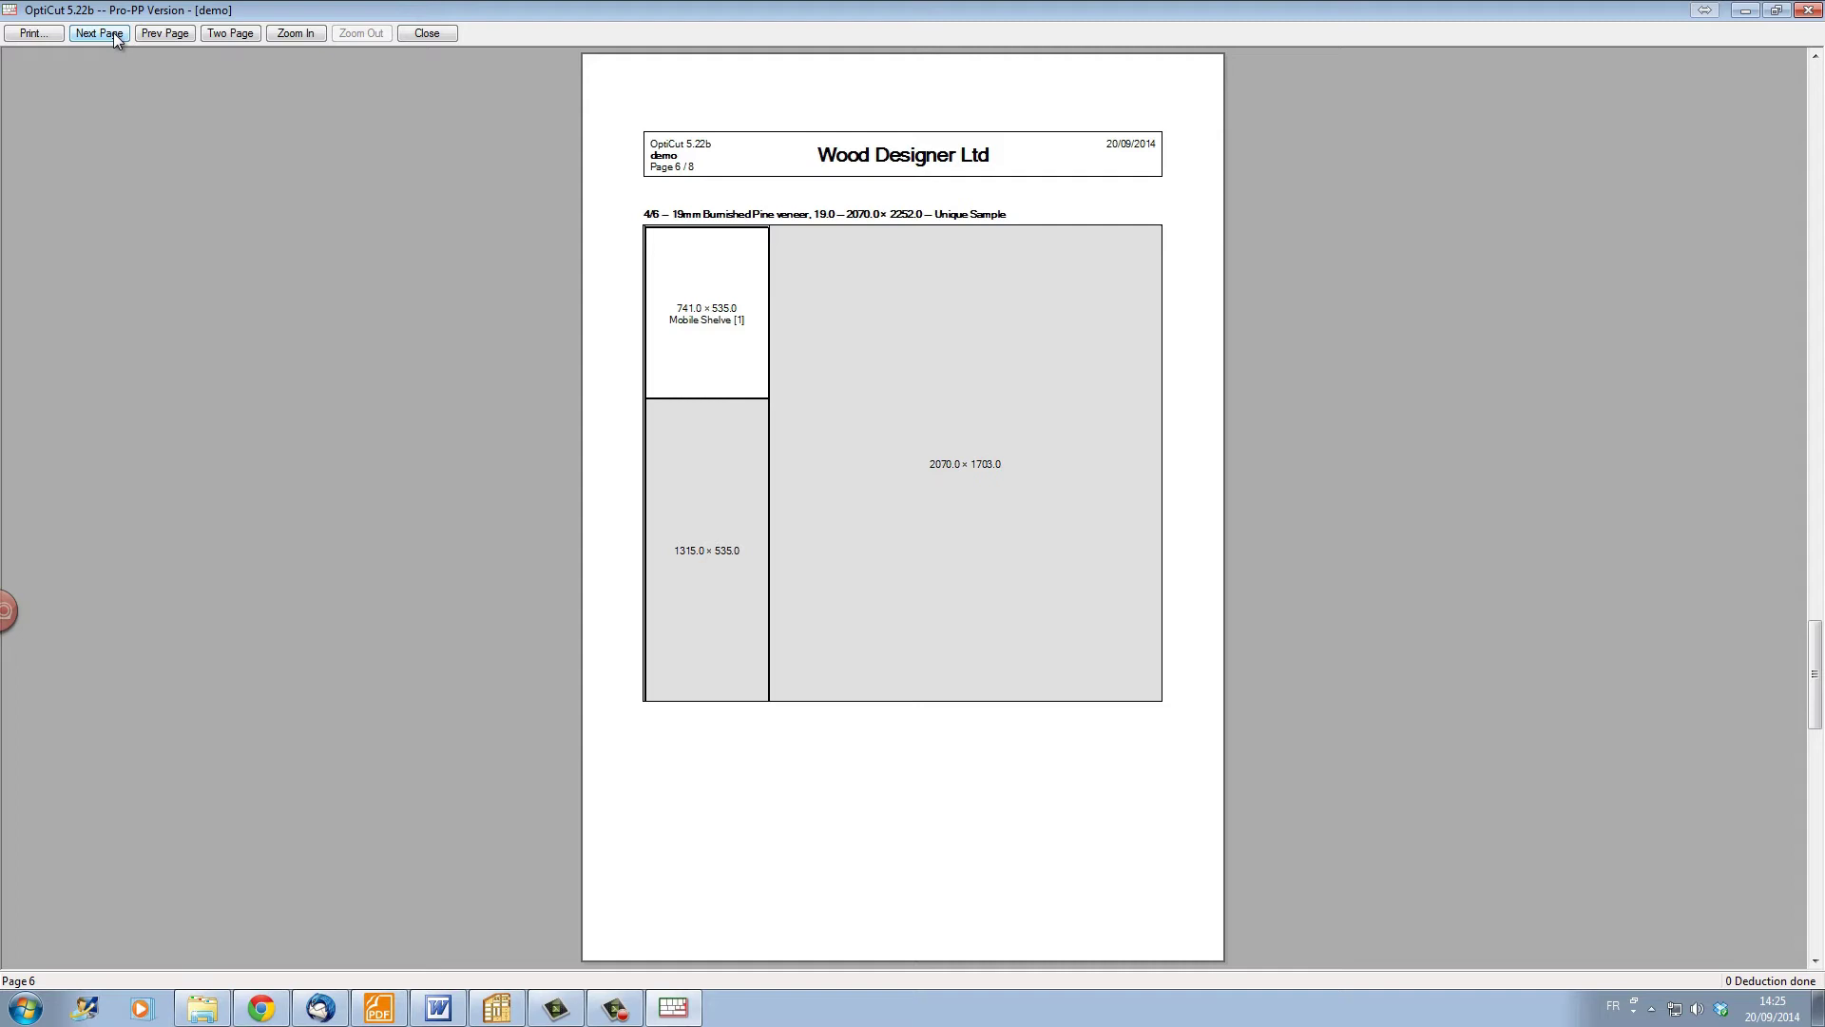
pyautogui.click(112, 32)
pyautogui.click(112, 32)
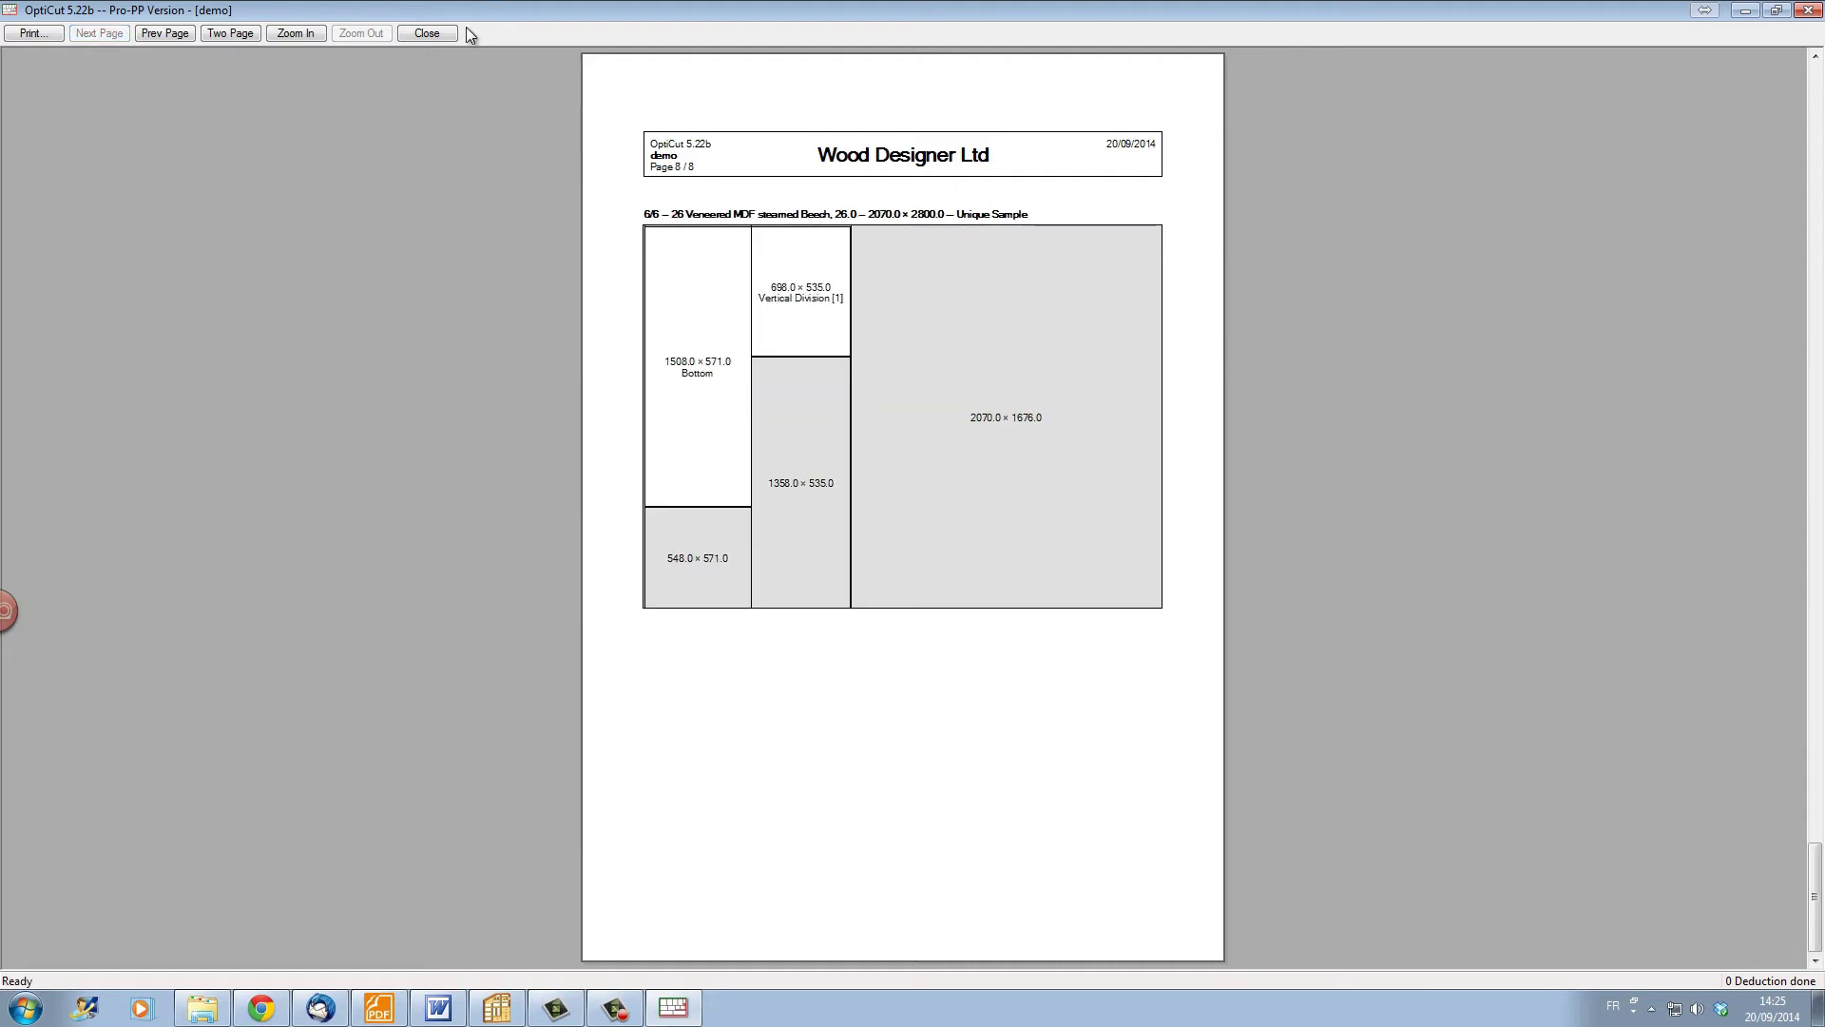
pyautogui.click(436, 31)
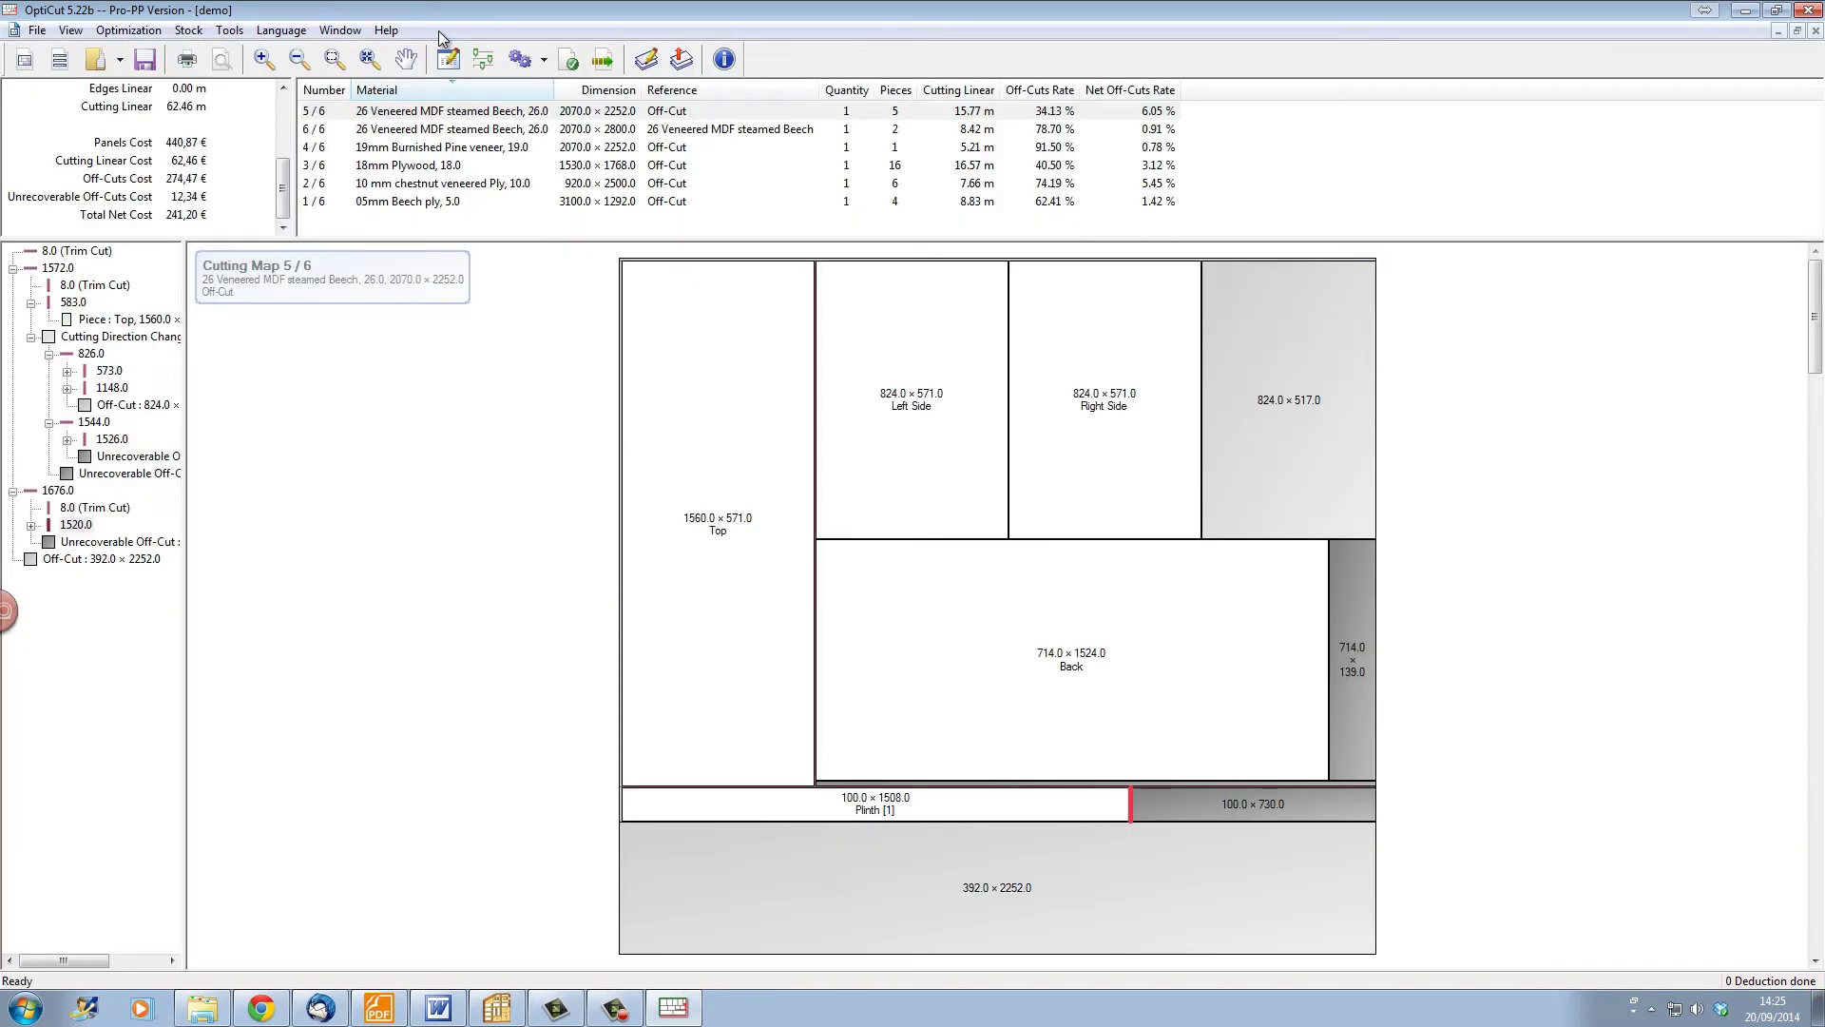
pyautogui.click(37, 29)
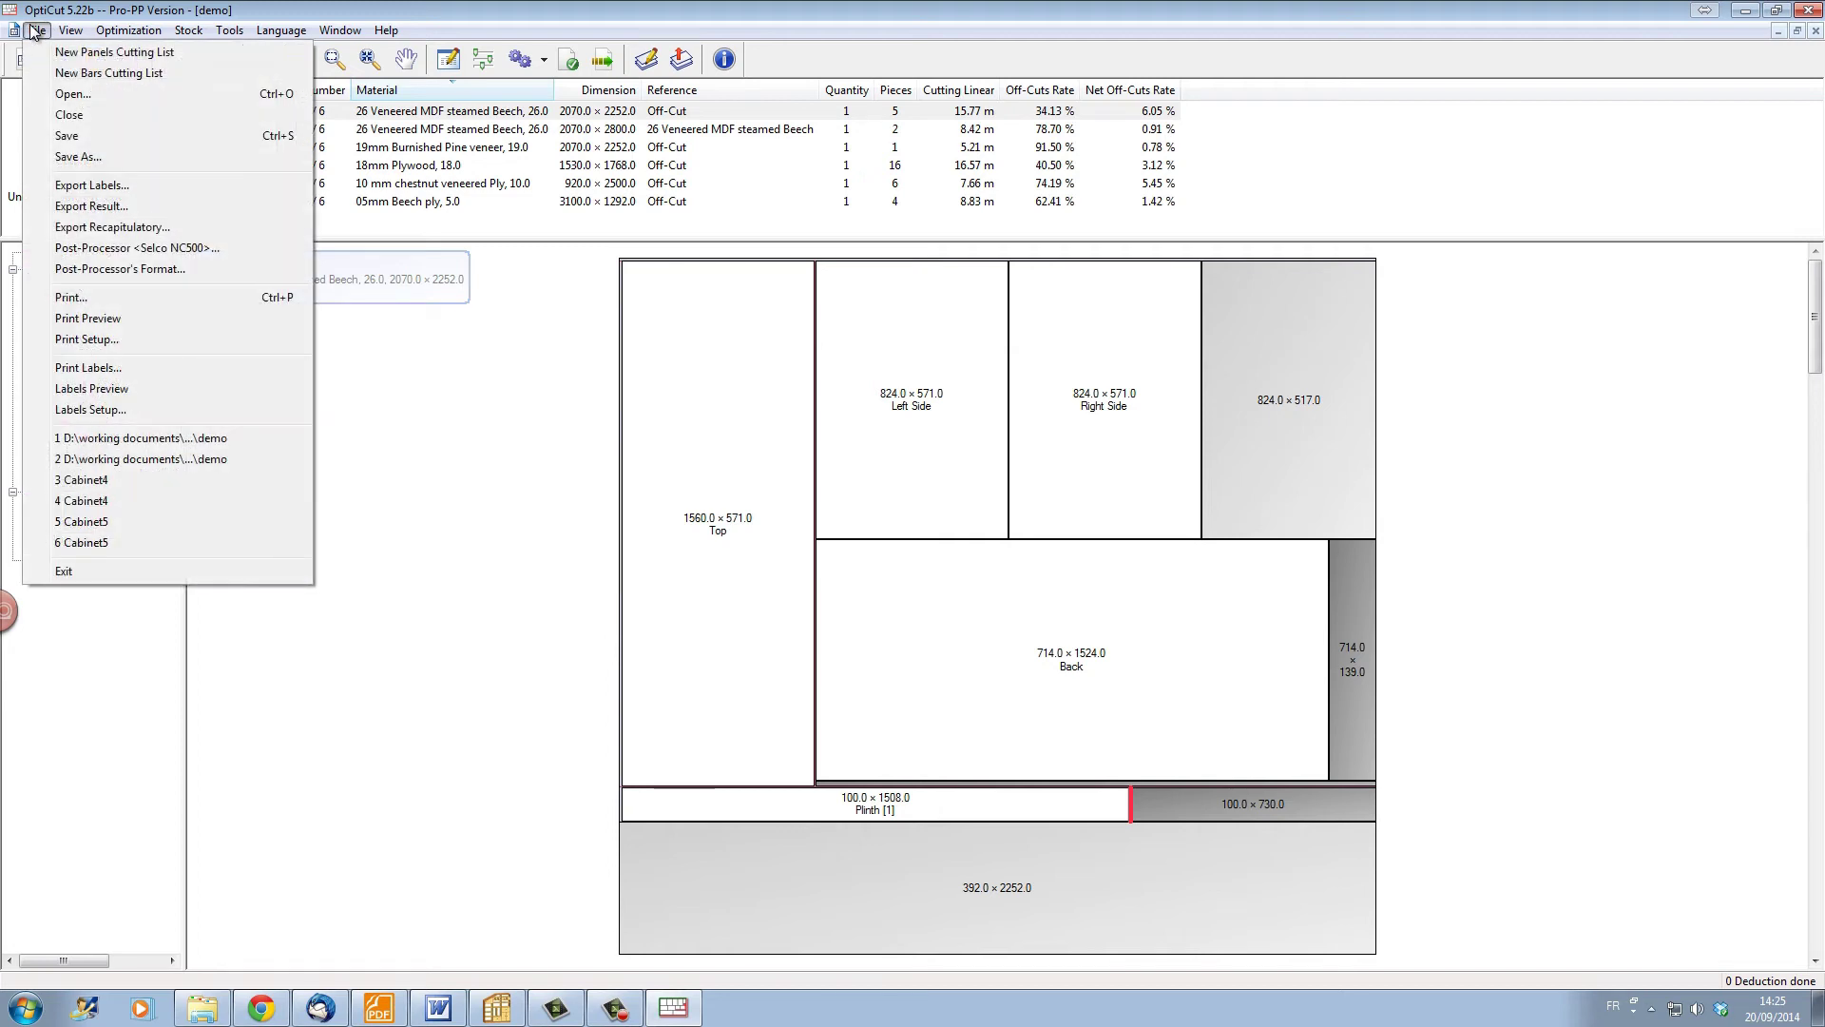
pyautogui.click(63, 389)
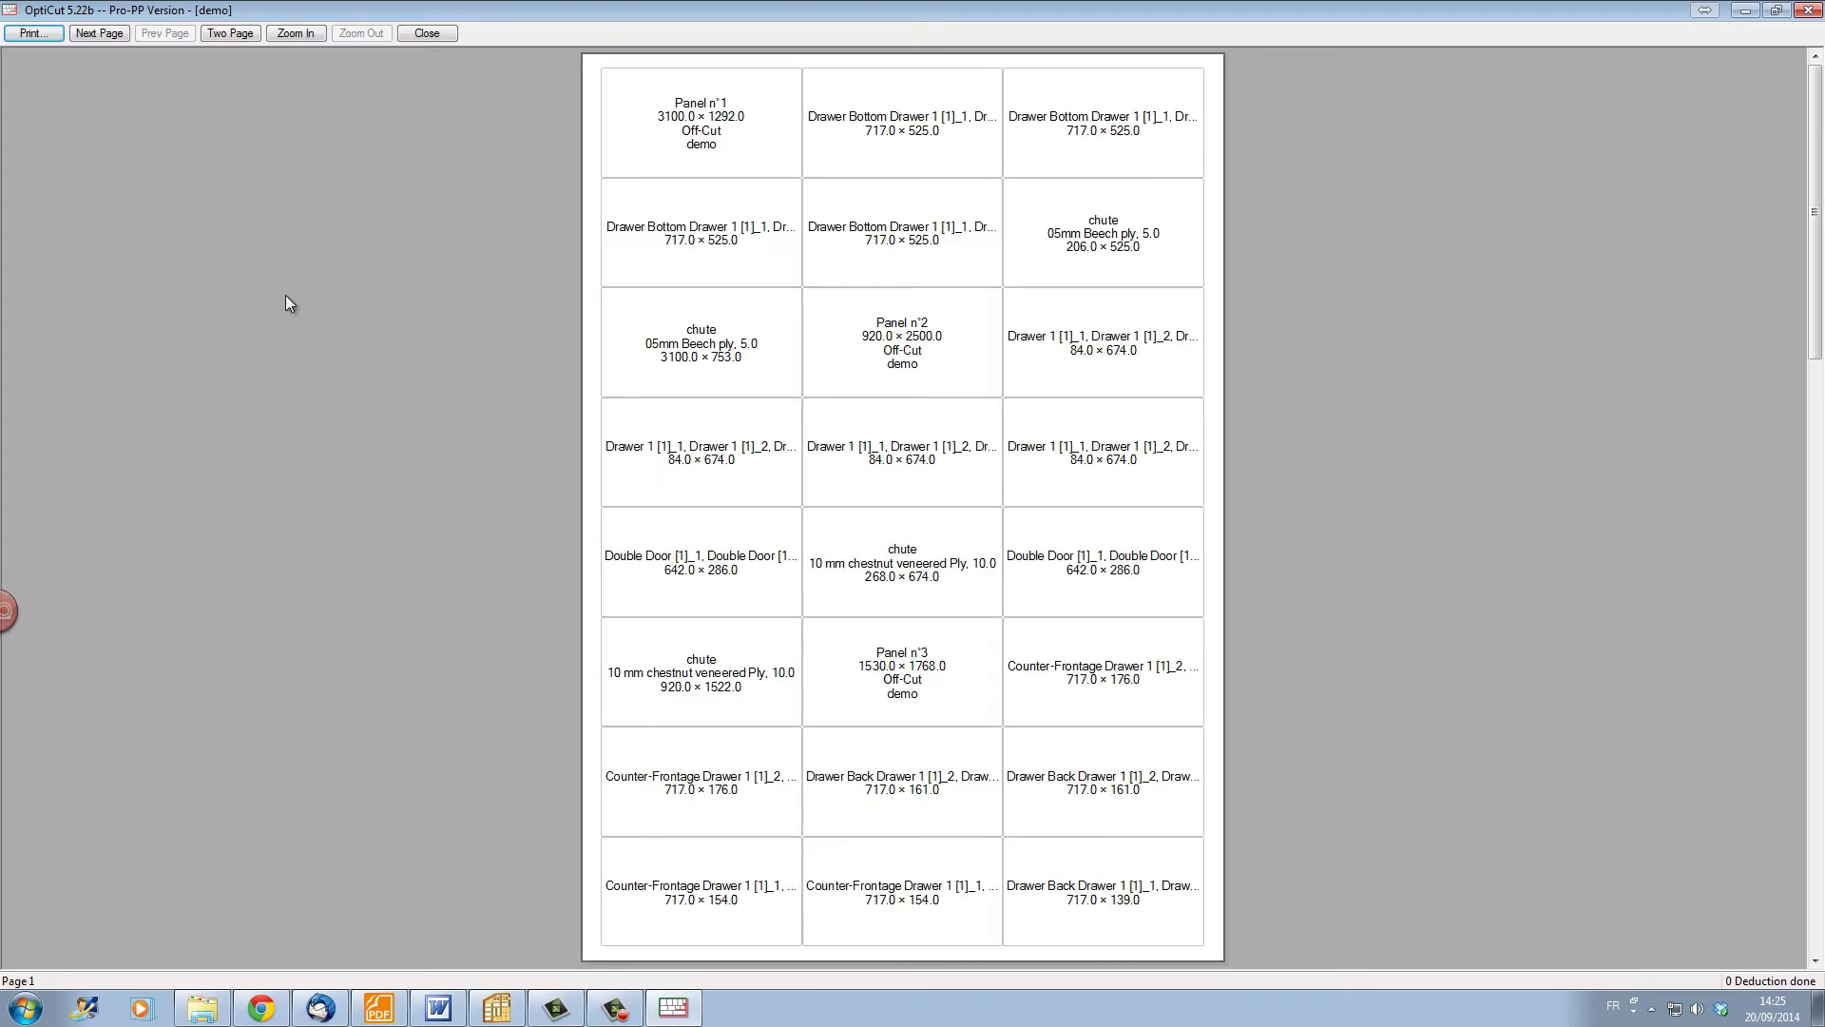
pyautogui.click(101, 33)
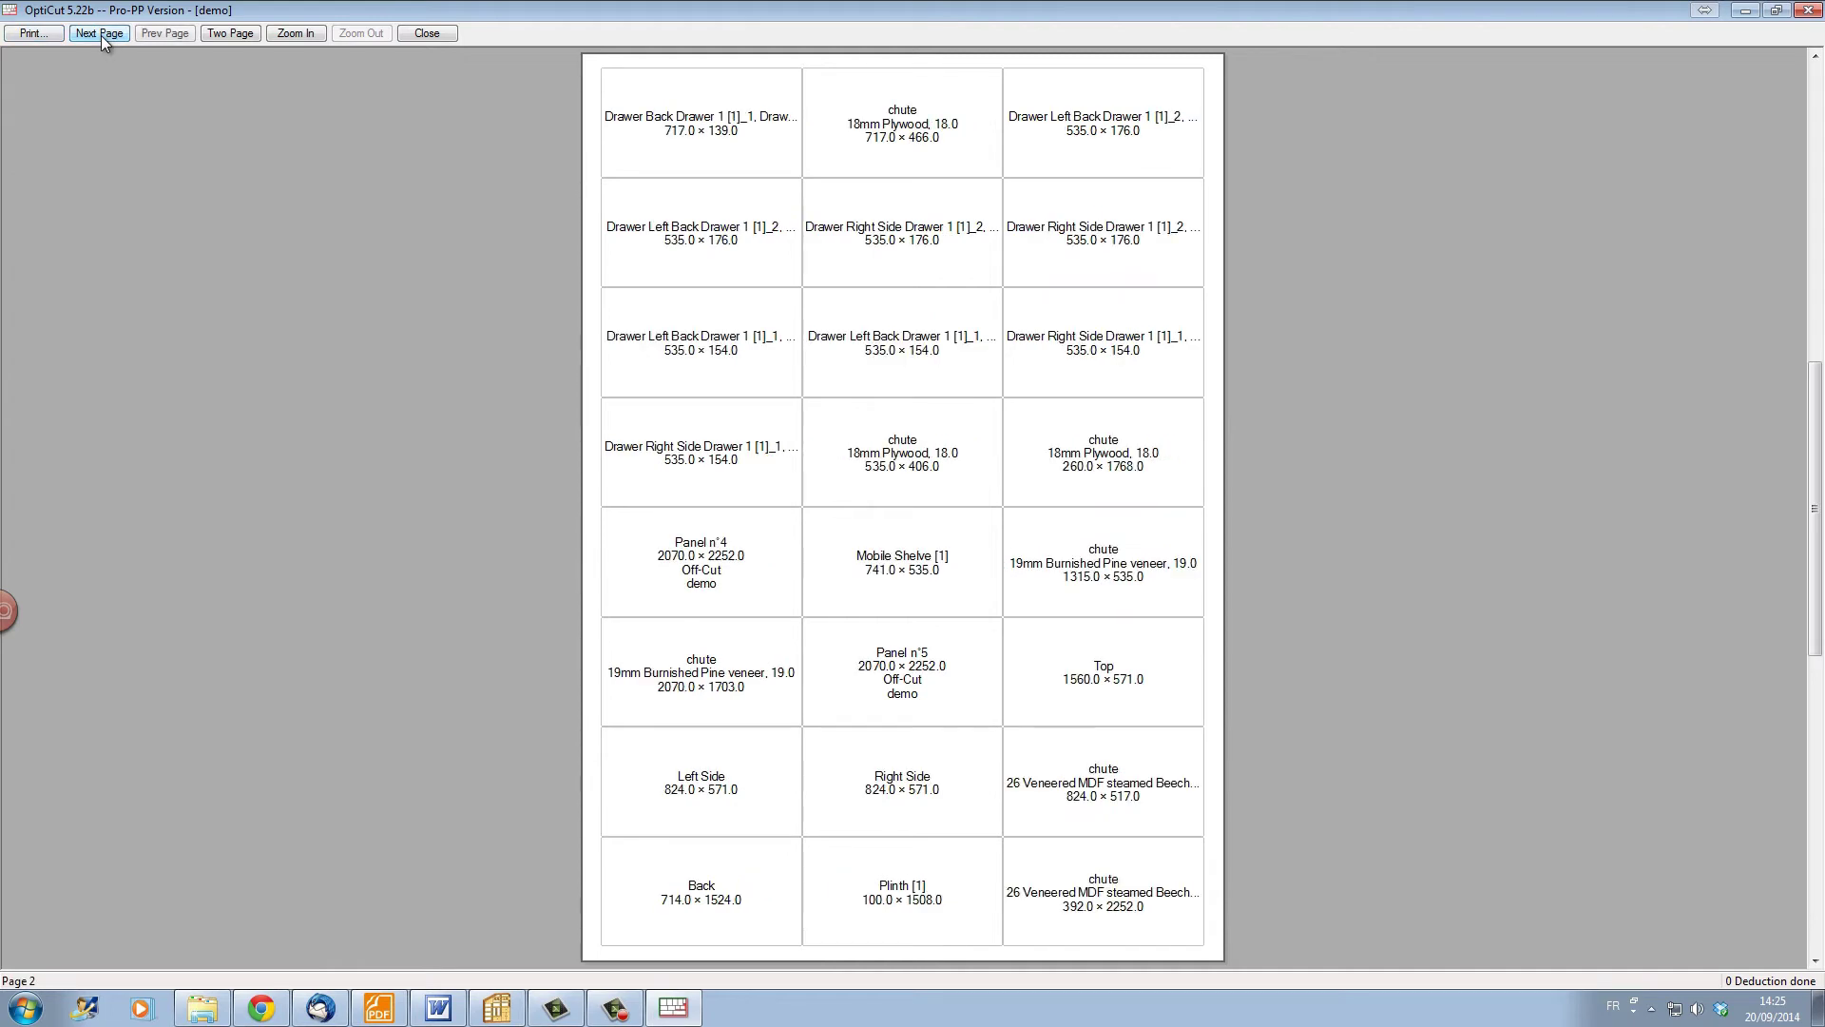
pyautogui.click(101, 33)
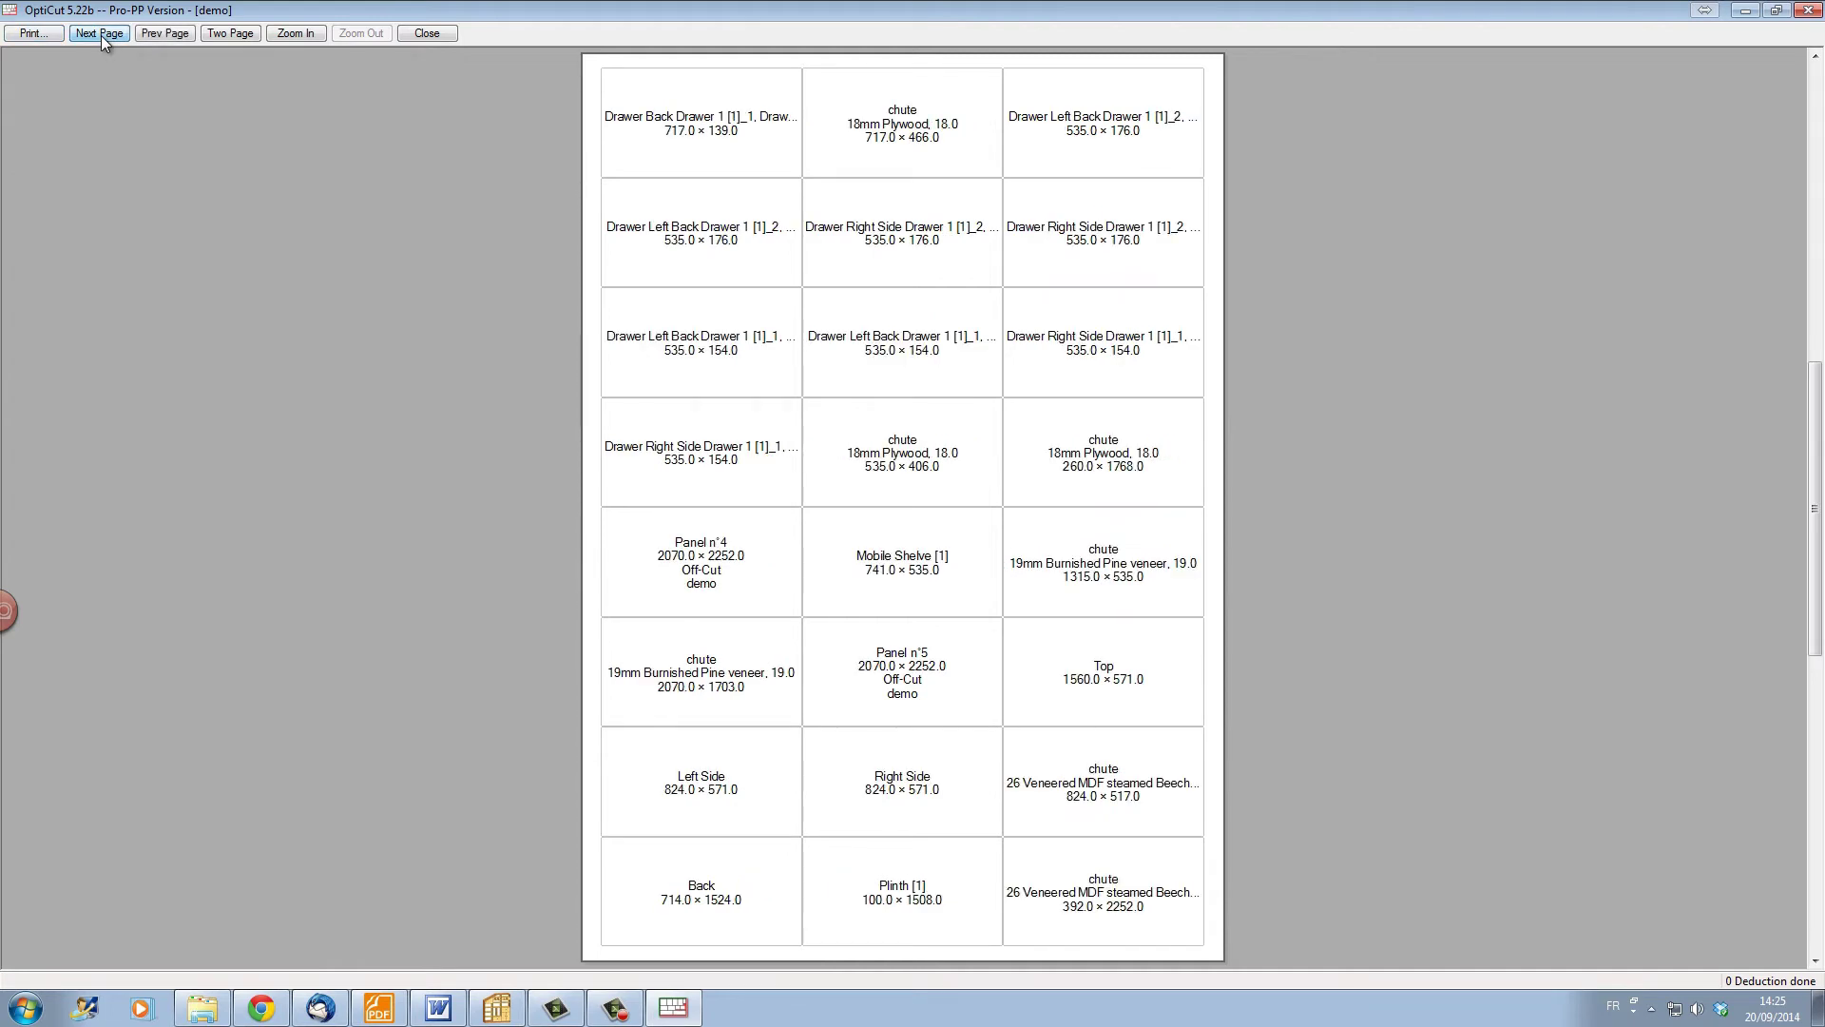
pyautogui.click(437, 38)
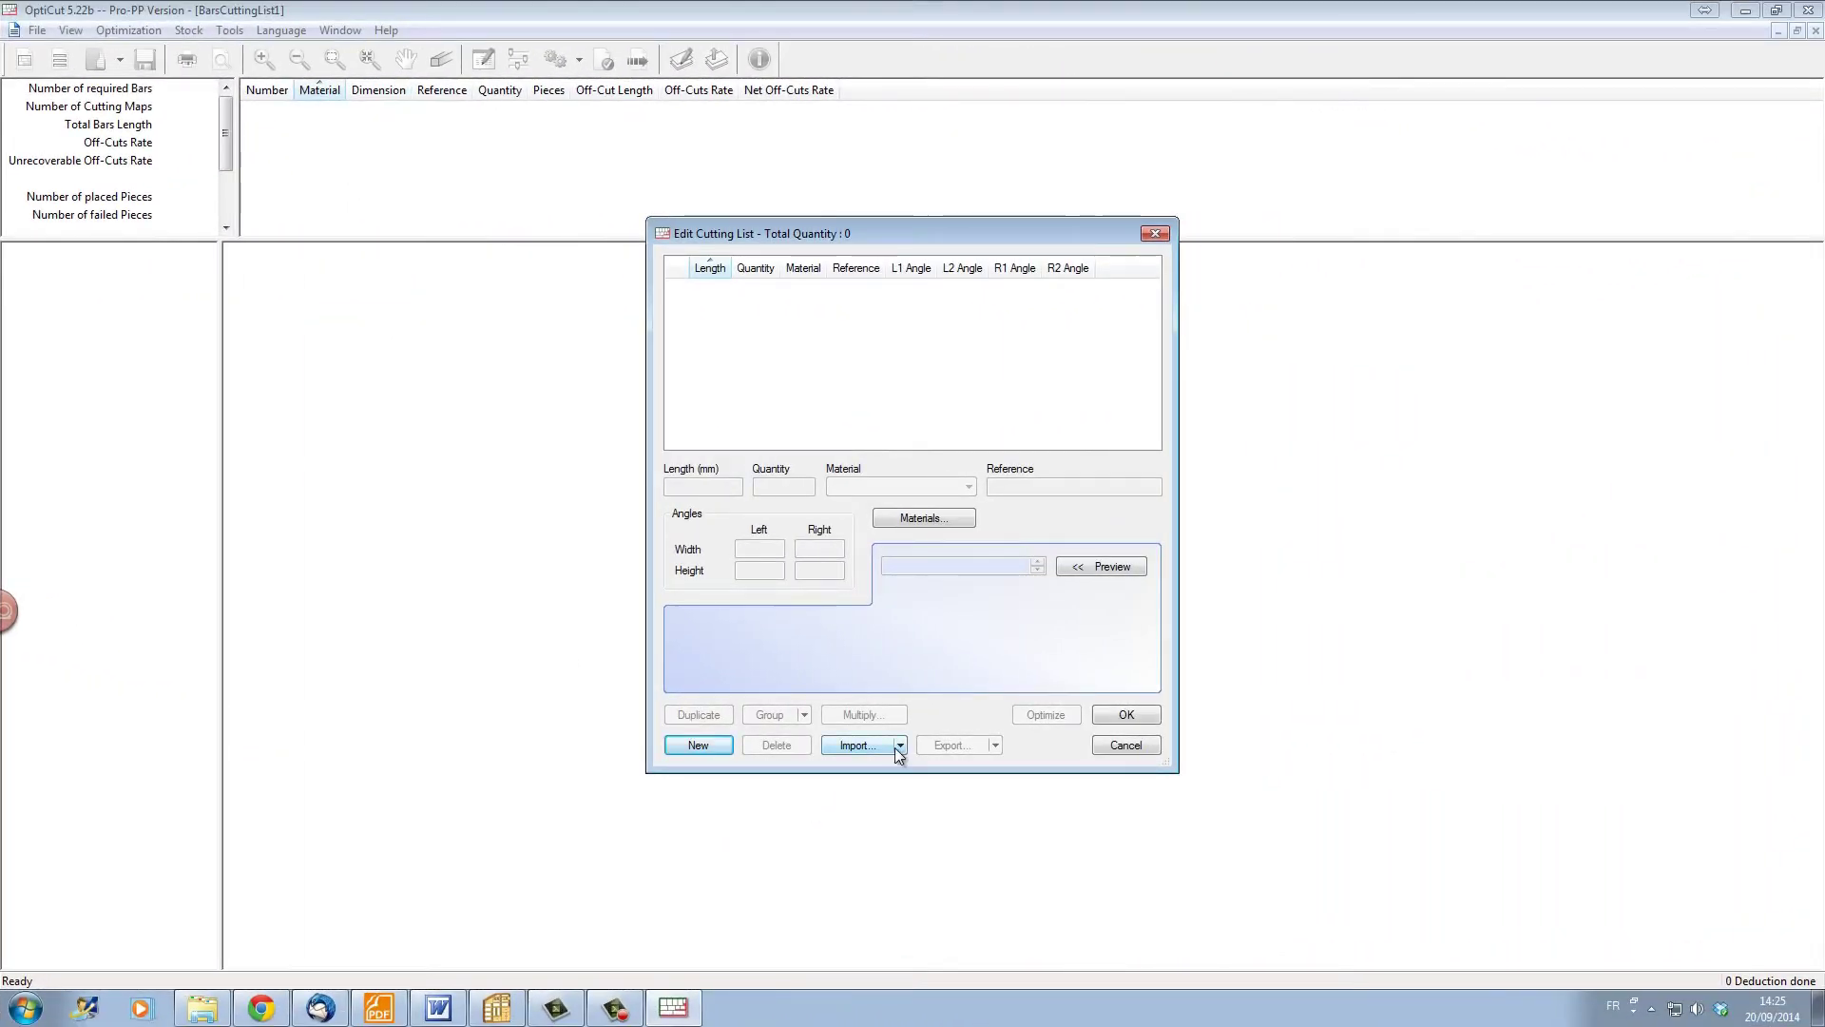
# Step: Import the Cabinet4 pieces into BarsCuttingList1 and optimize them into 4500 mm beech 80x25 bar maps
pyautogui.click(898, 745)
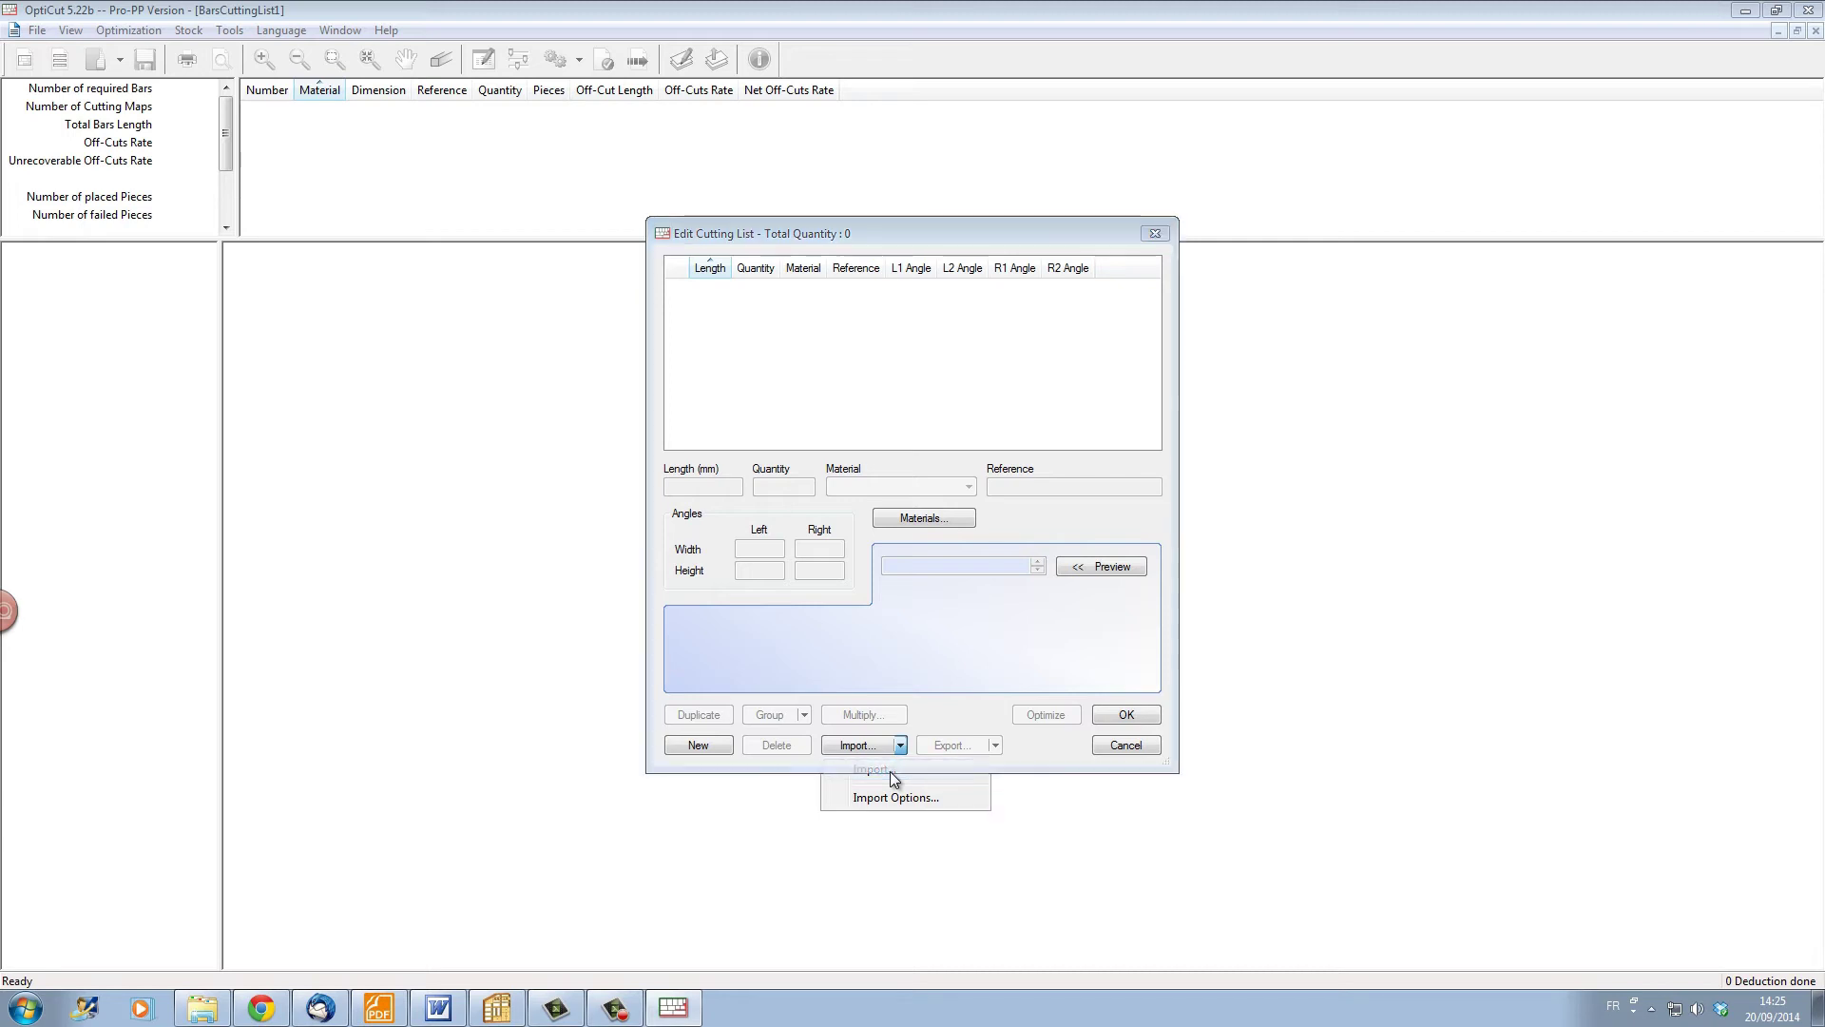
pyautogui.click(890, 770)
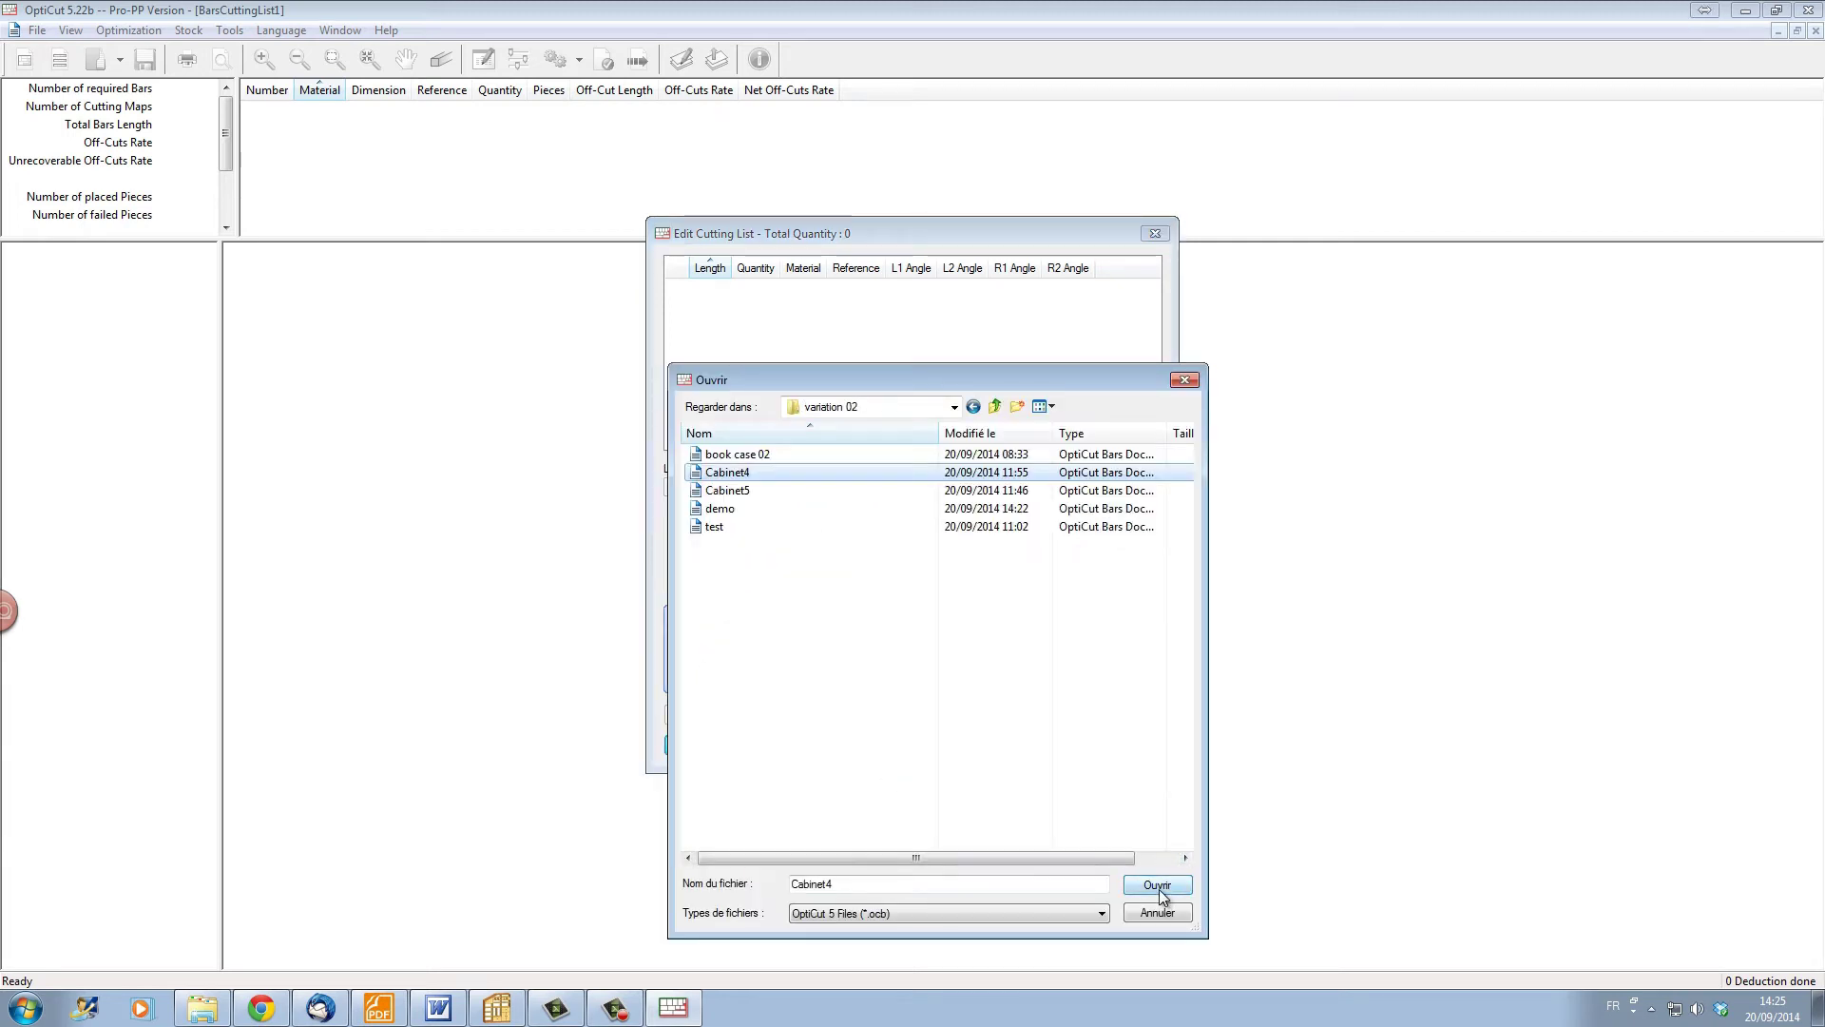
pyautogui.click(1157, 886)
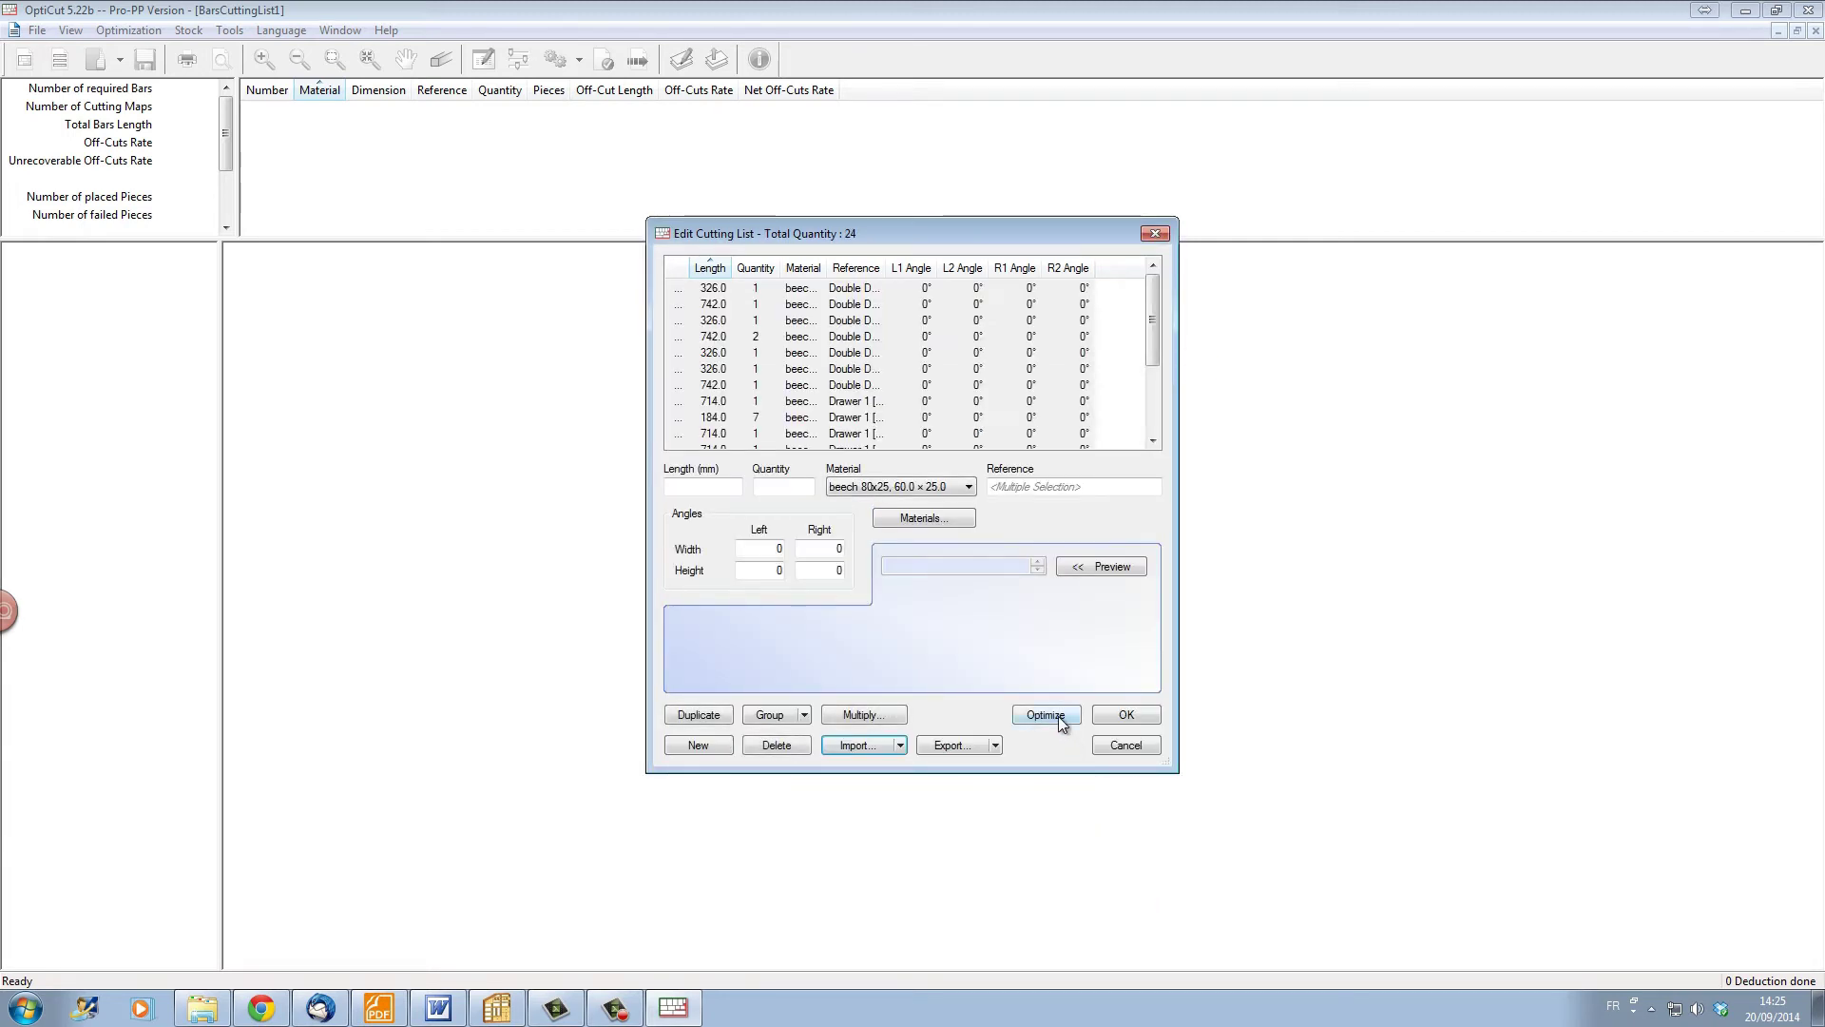
pyautogui.click(1046, 715)
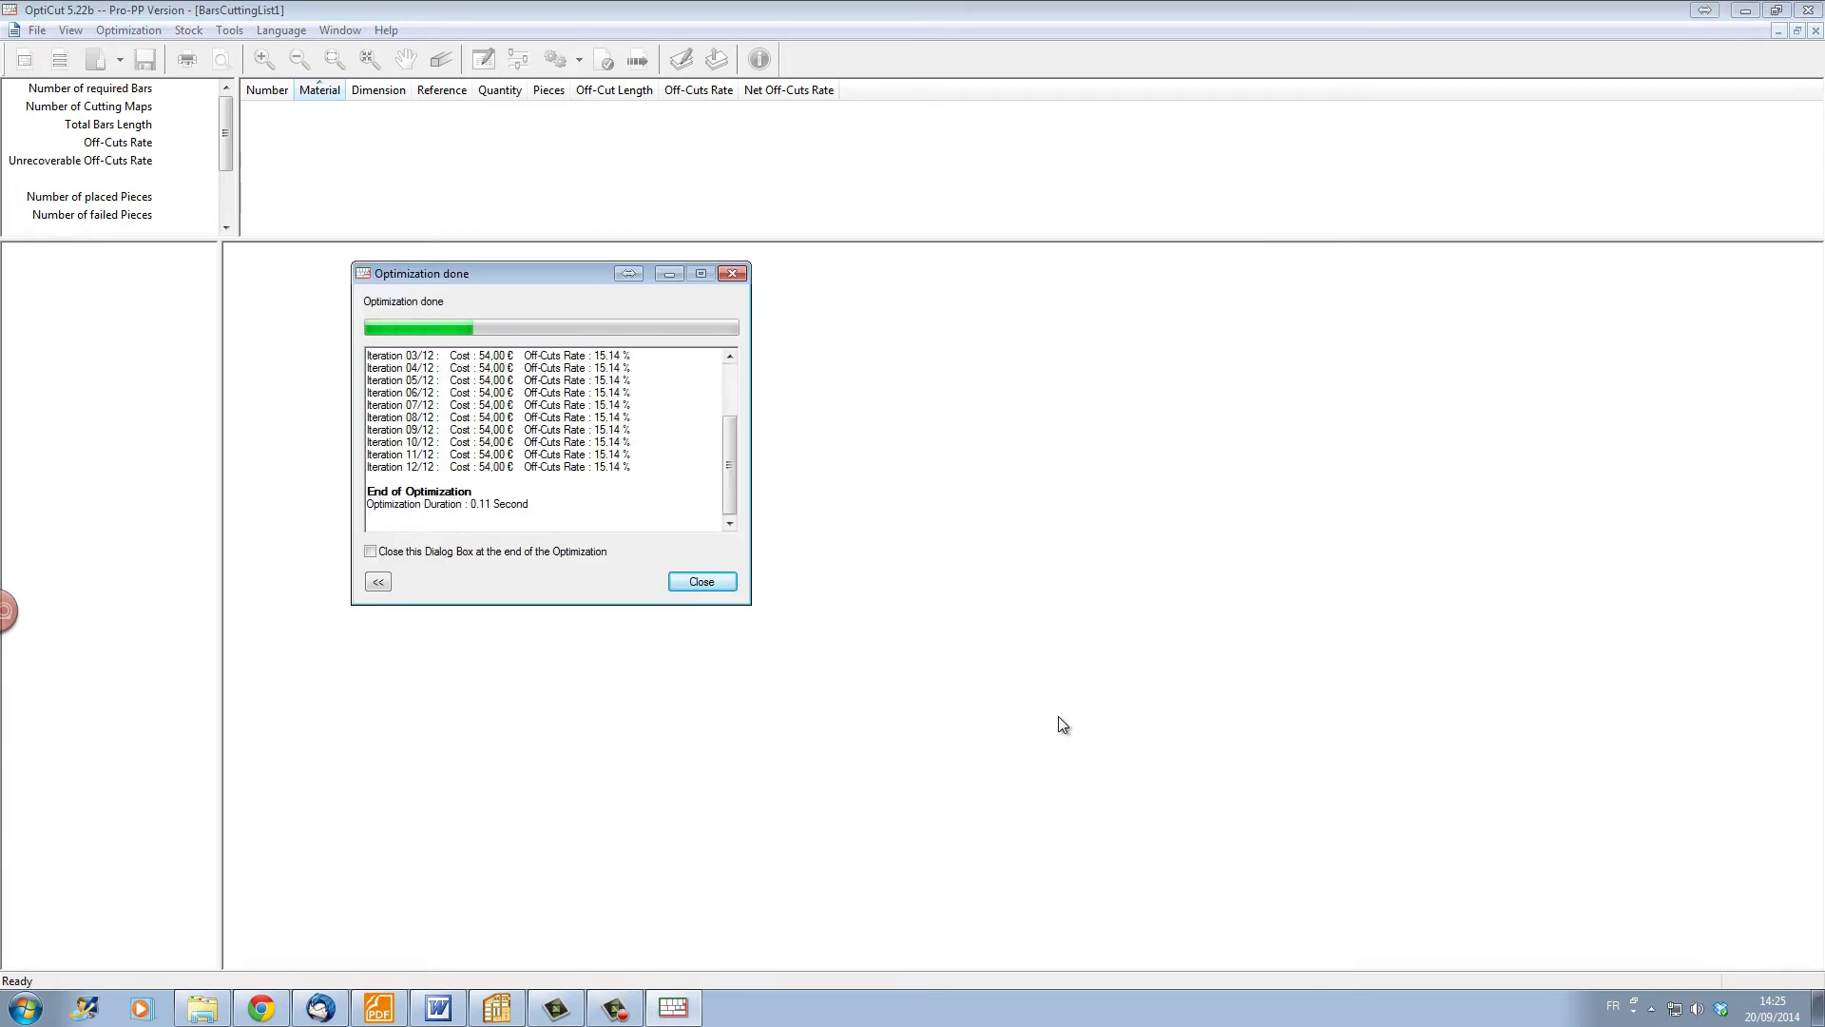
pyautogui.click(732, 583)
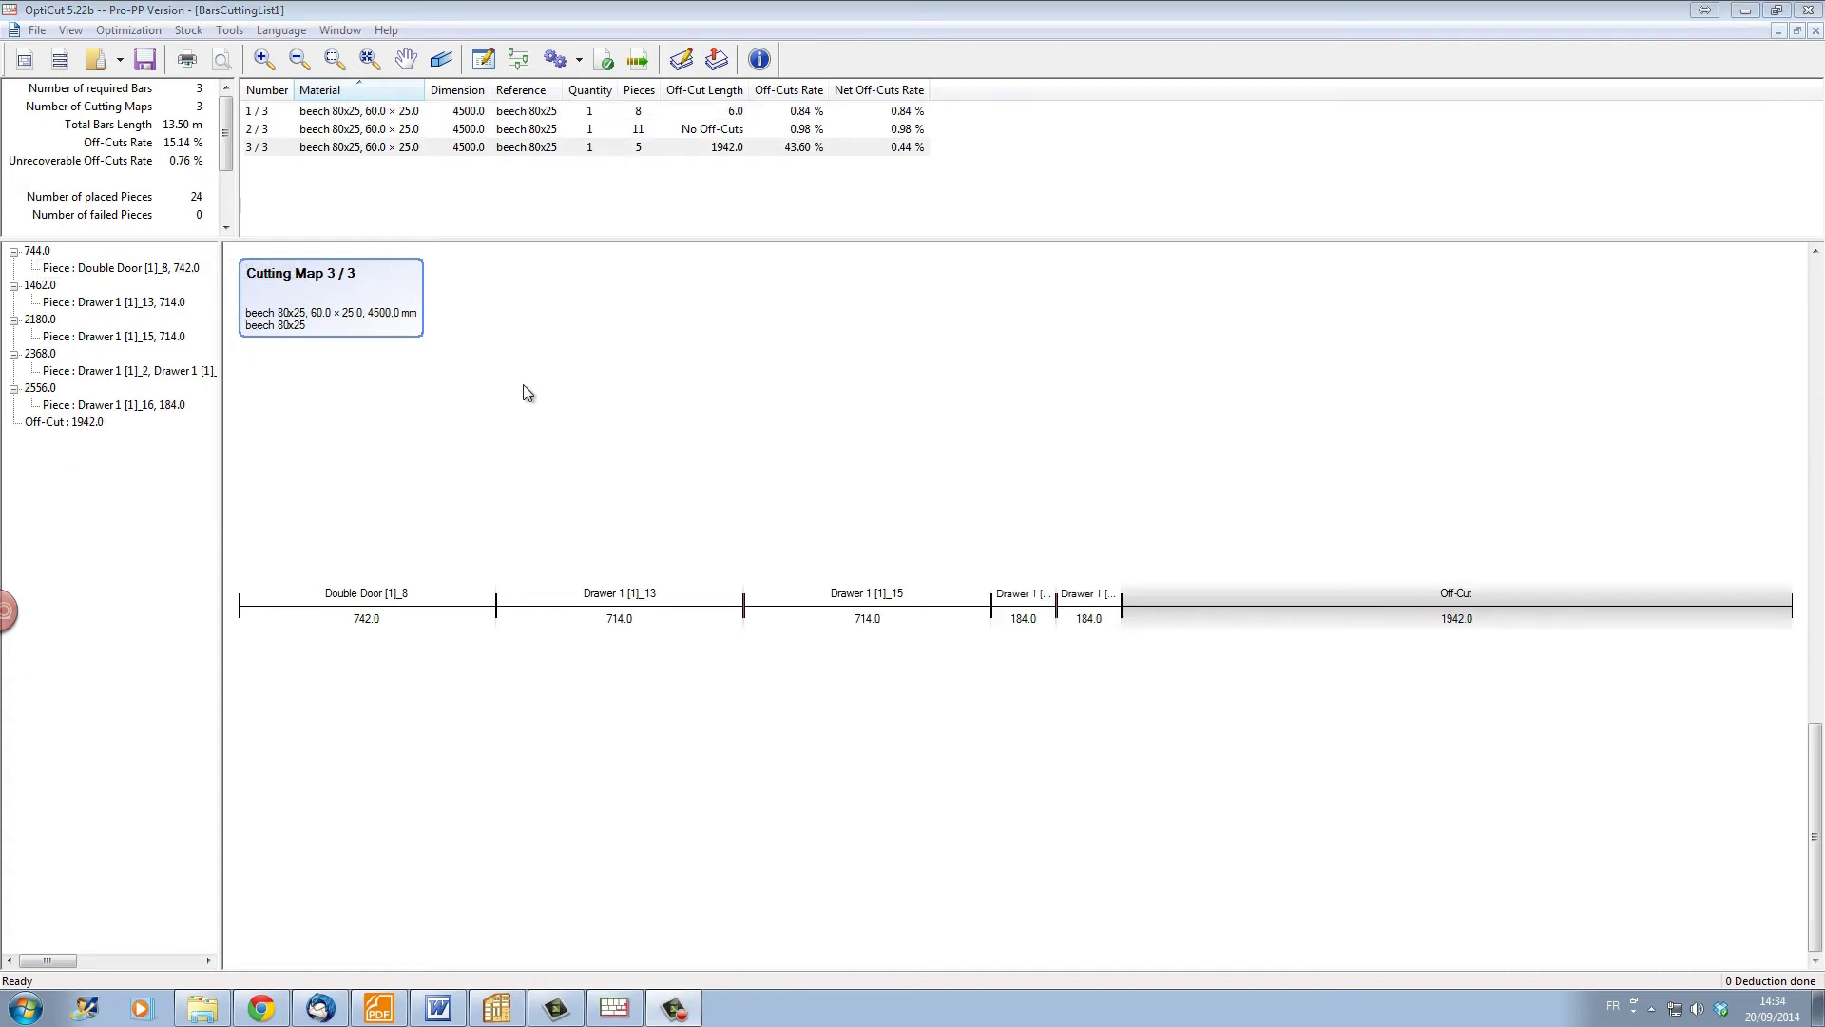
# Step: Show the bar cutting maps in 3-D and page through the two-page bar report preview
pyautogui.click(442, 60)
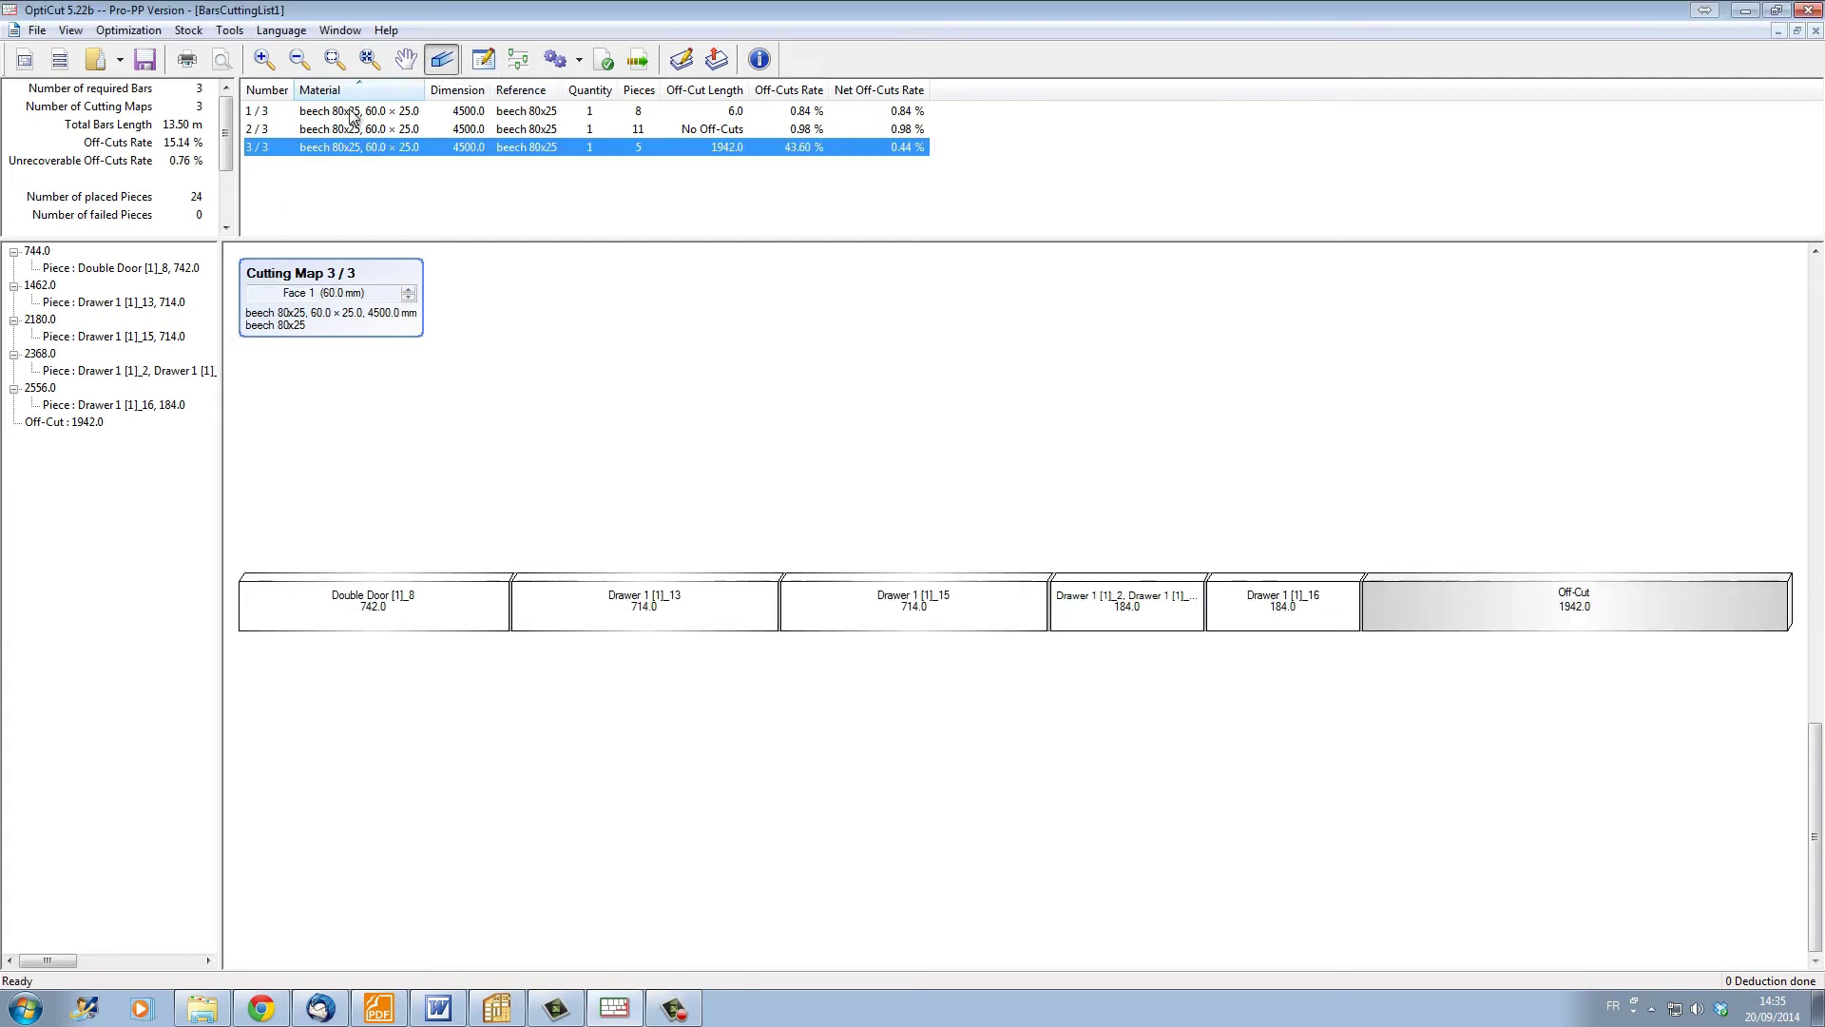
pyautogui.click(38, 31)
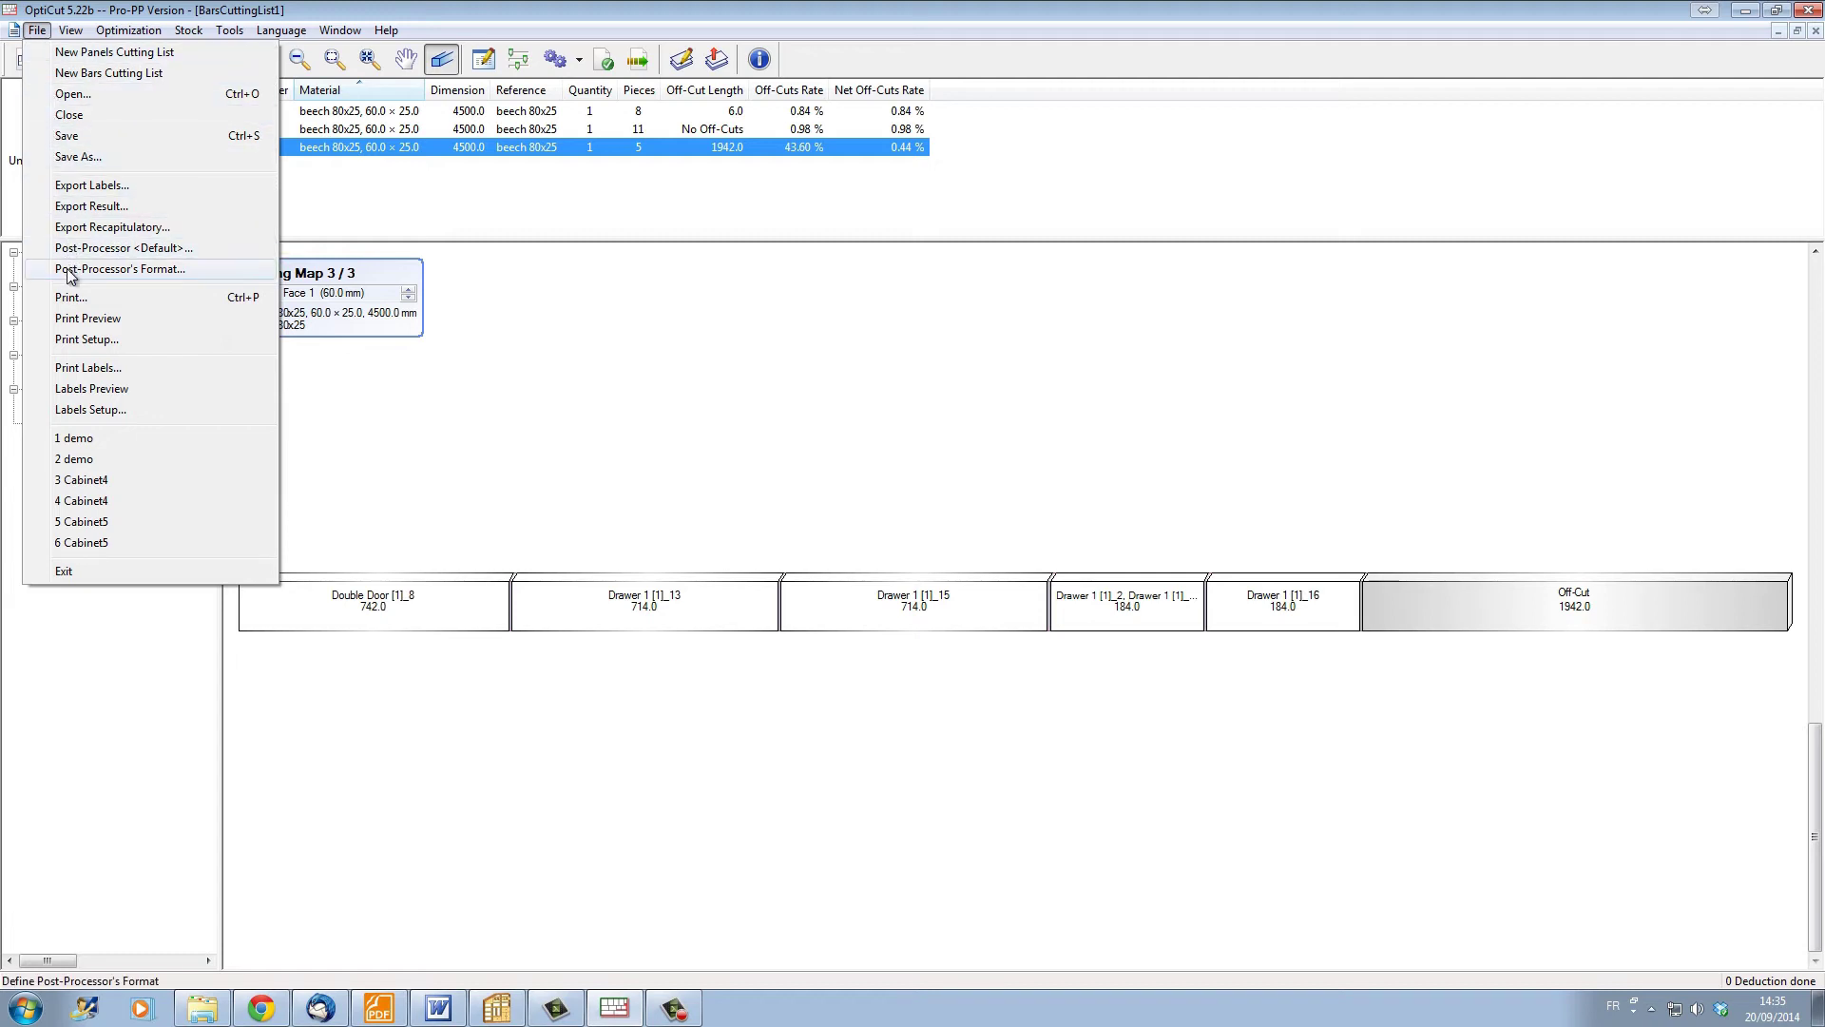
pyautogui.click(70, 316)
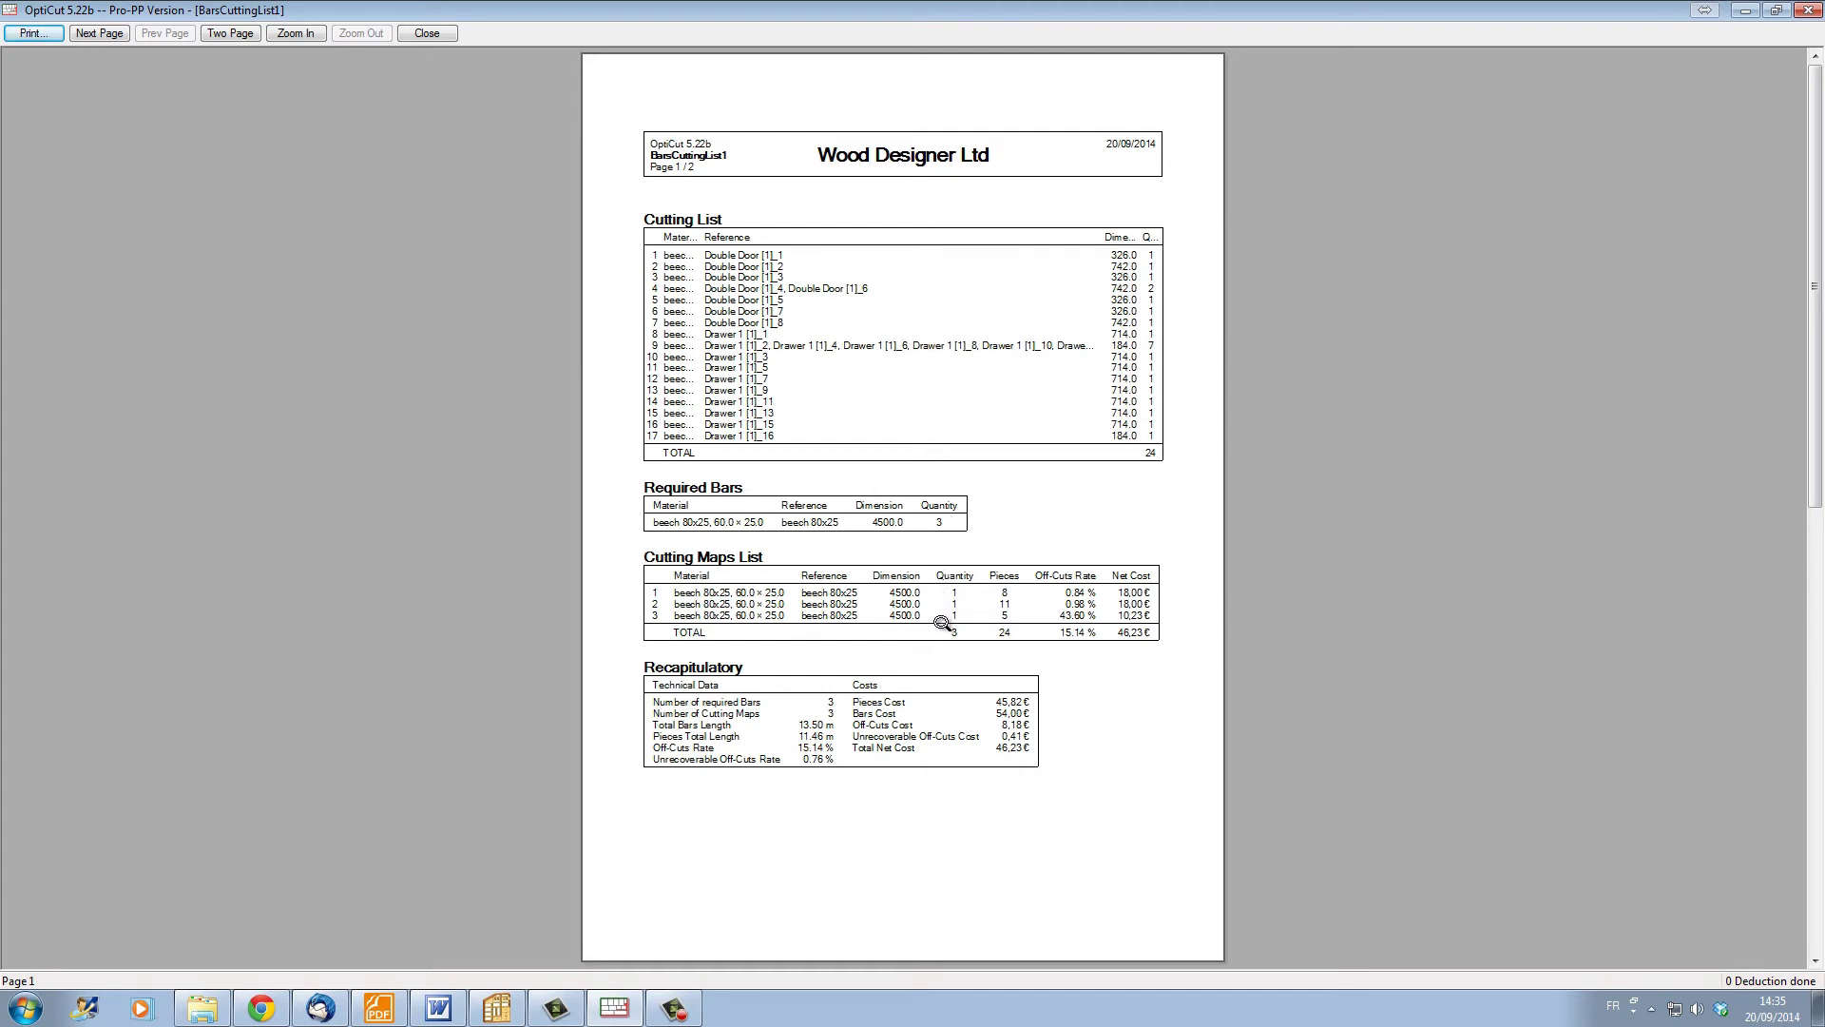
pyautogui.click(82, 37)
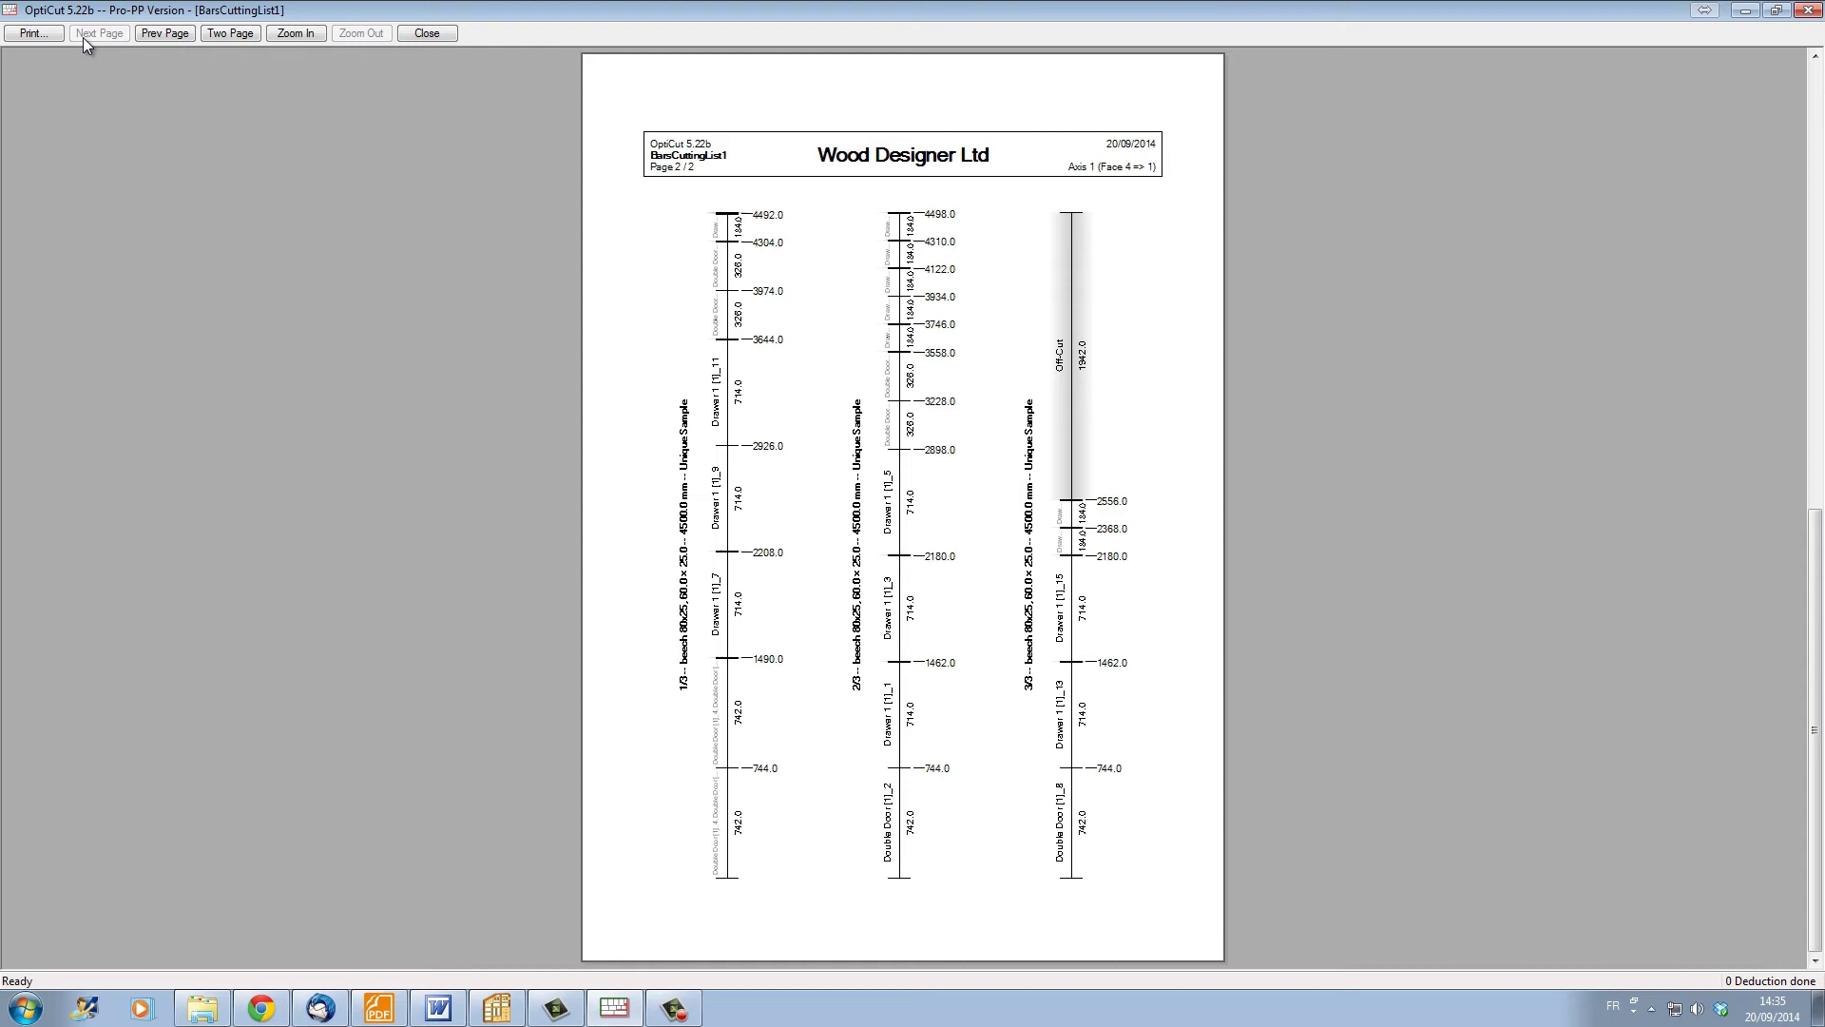
pyautogui.click(422, 36)
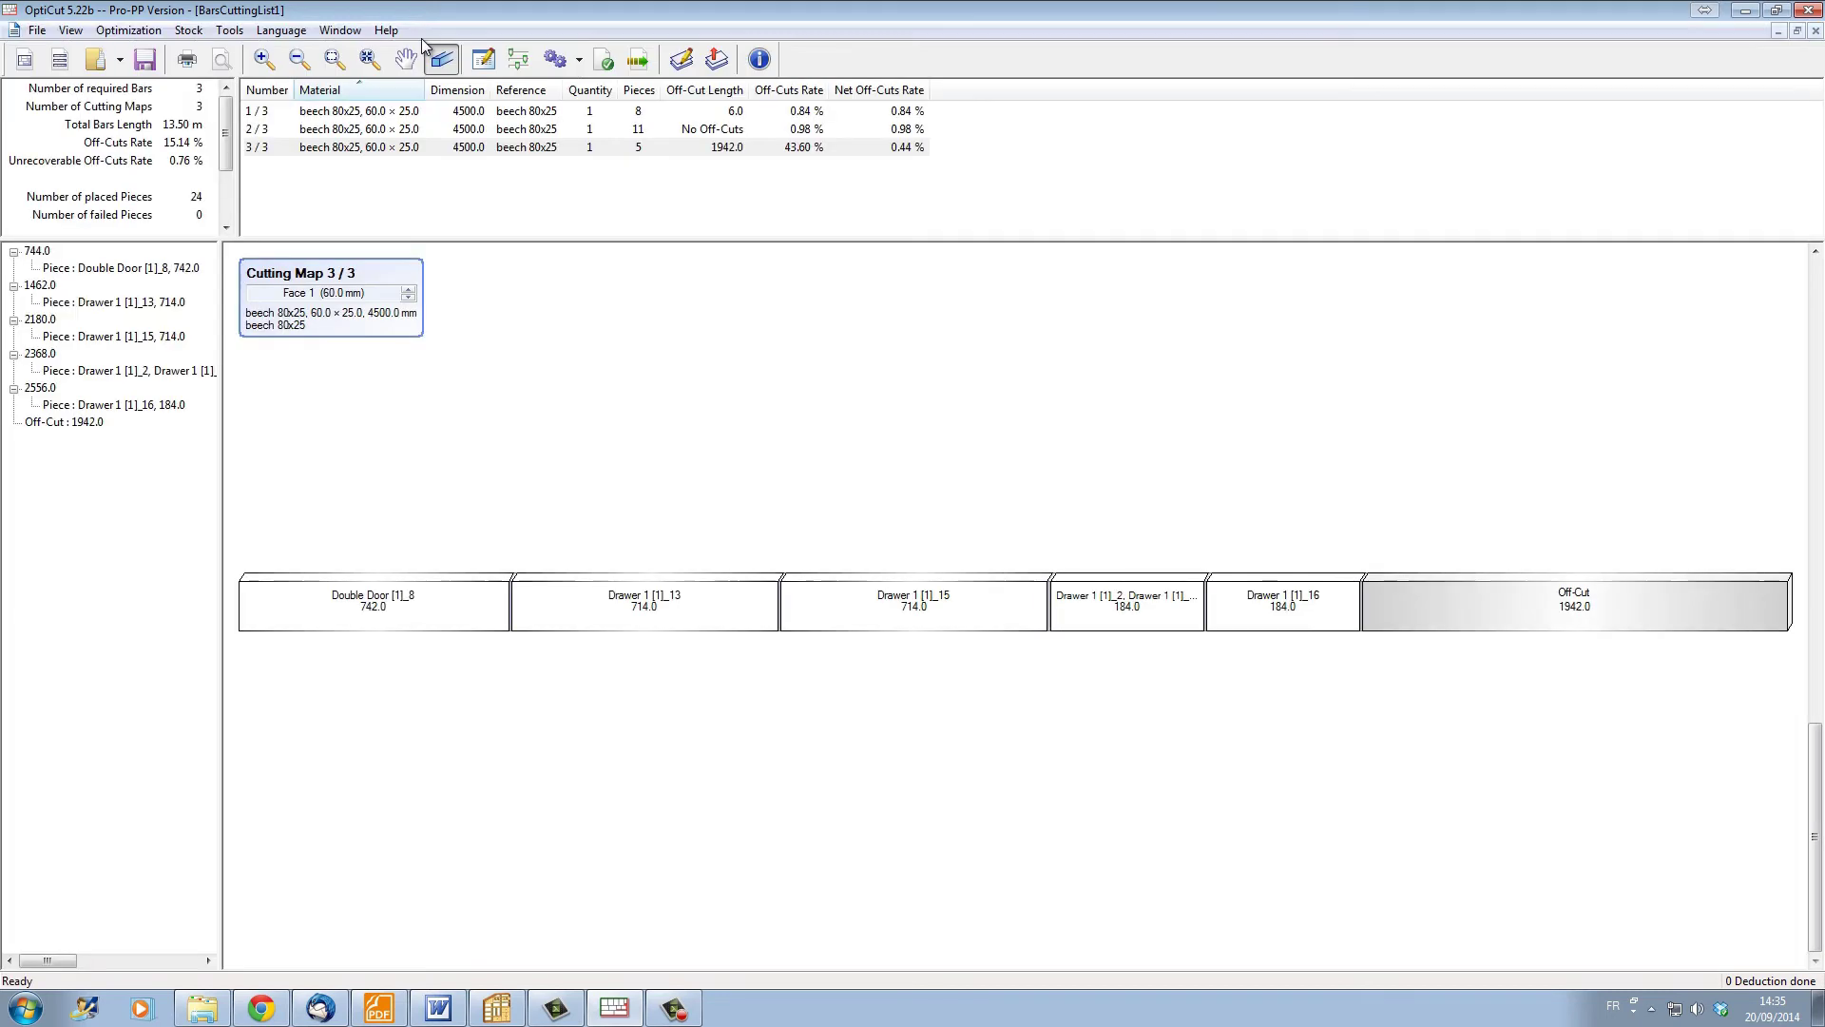
# Step: Preview the bar labels and advance to their second page
pyautogui.click(36, 31)
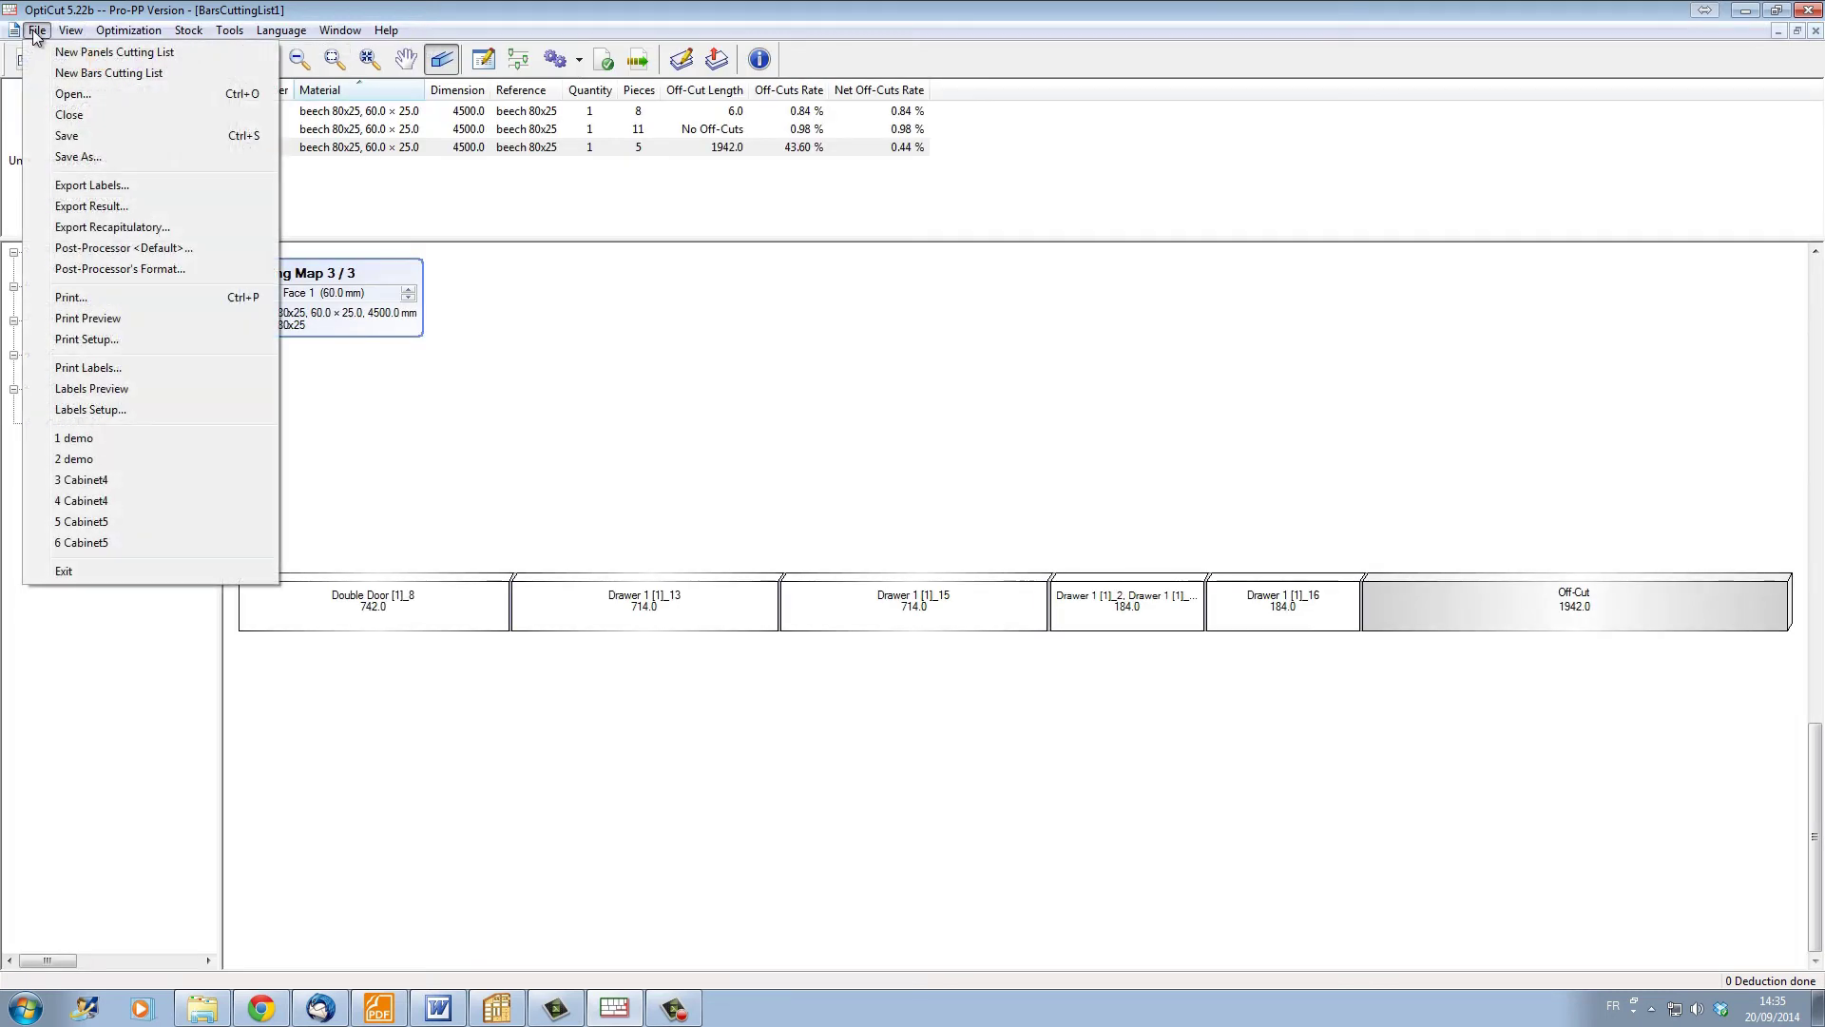
pyautogui.click(119, 389)
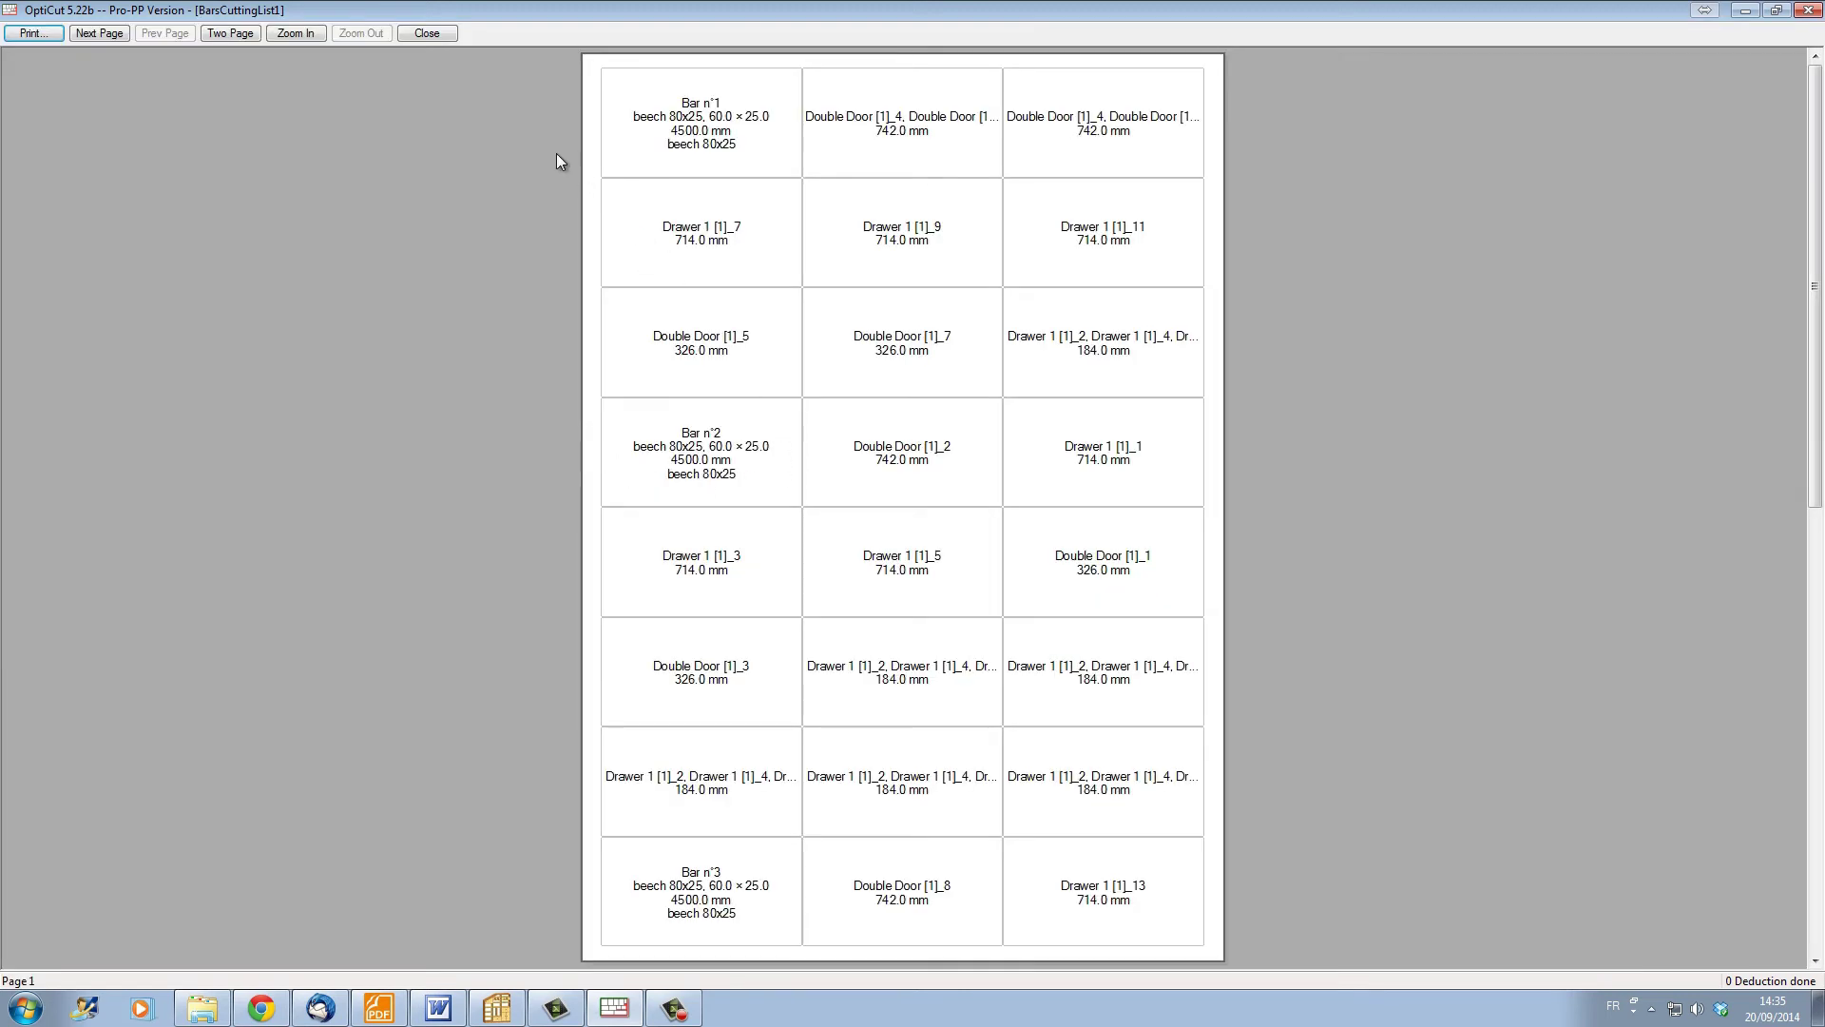
pyautogui.click(80, 32)
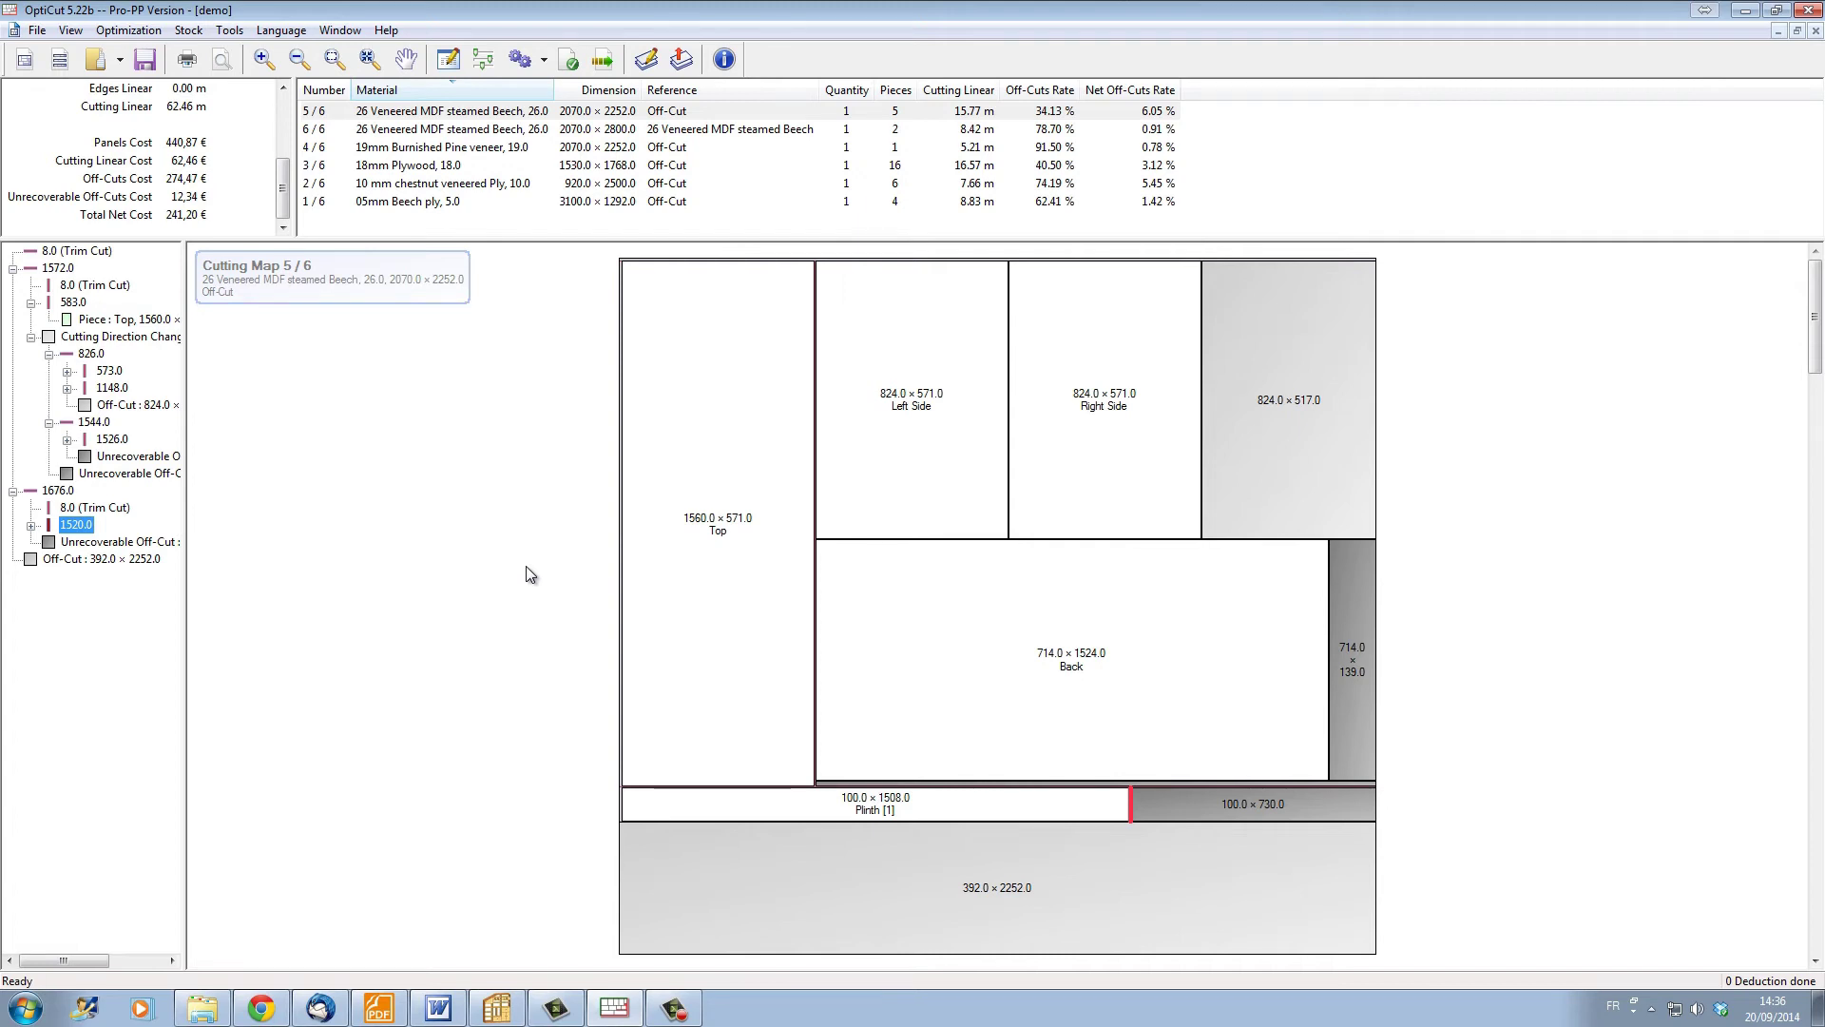
# Step: Open the panels stock list and scroll through the available panels
pyautogui.click(646, 58)
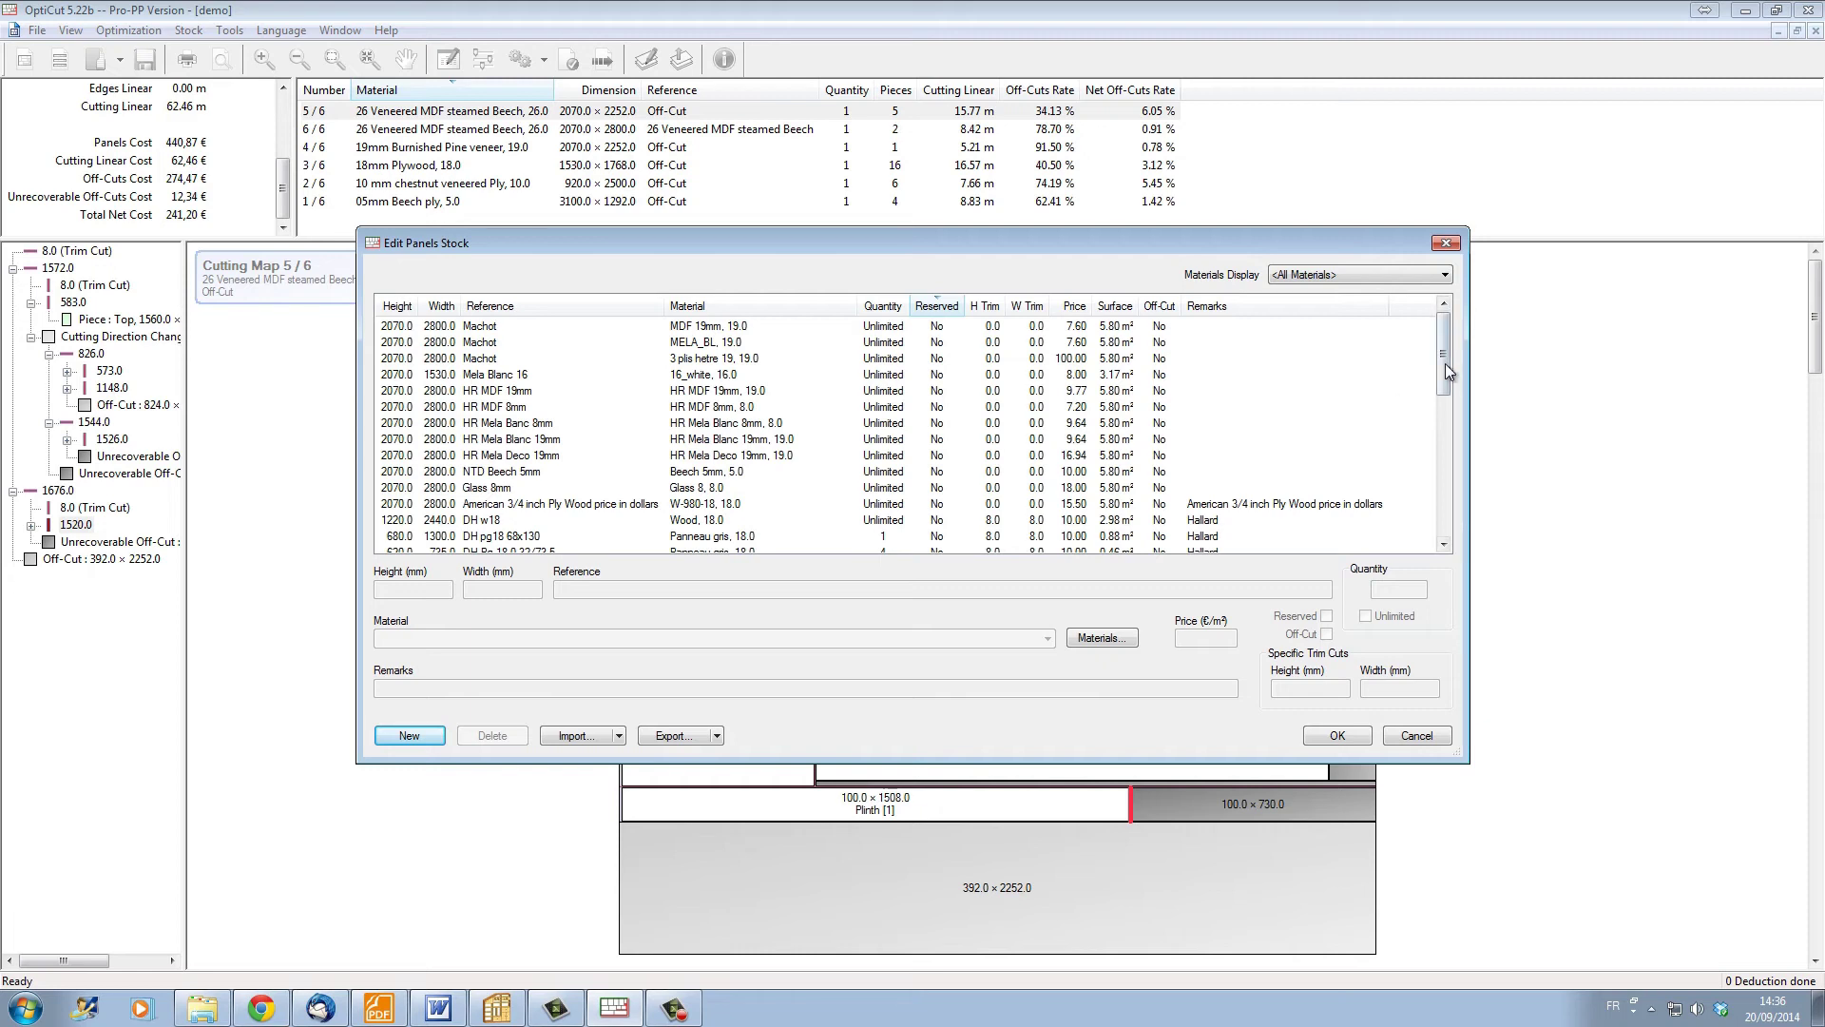
pyautogui.moveTo(1444, 372); pyautogui.dragTo(1448, 532)
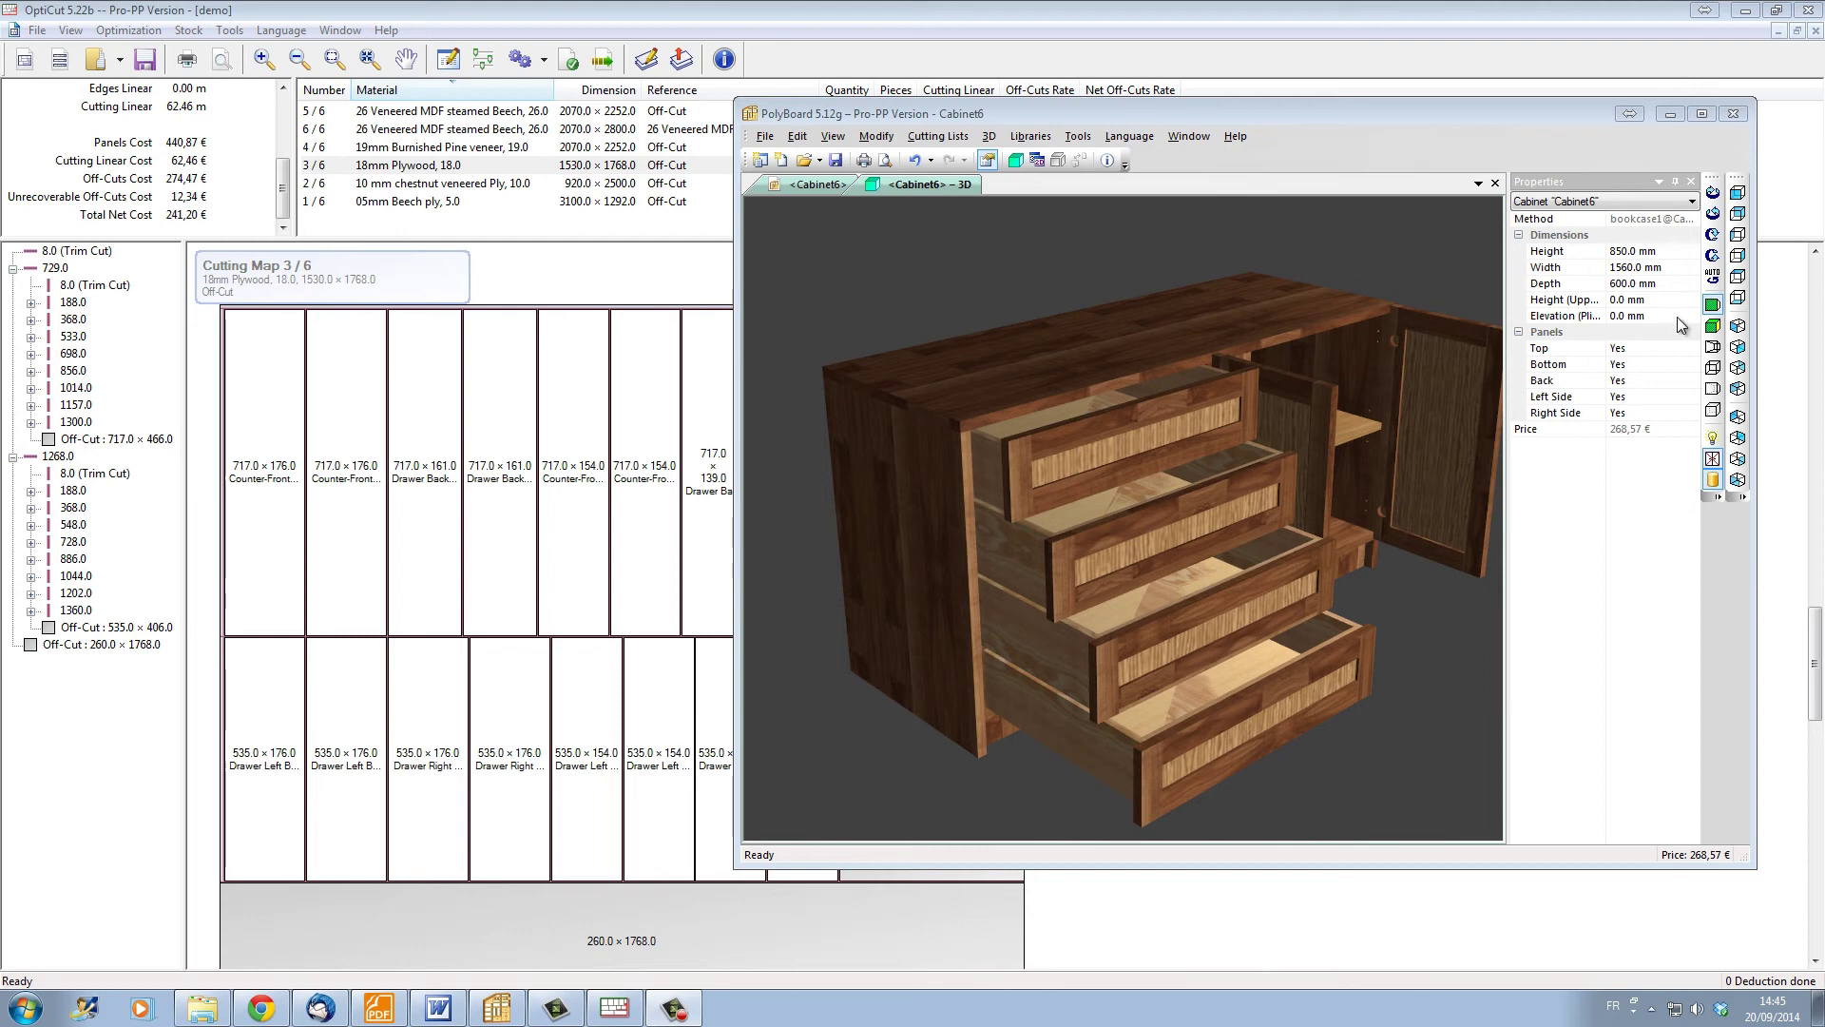
# Step: Switch on AUTO rotation for the Cabinet6 sideboard in the 3D view
pyautogui.click(1712, 278)
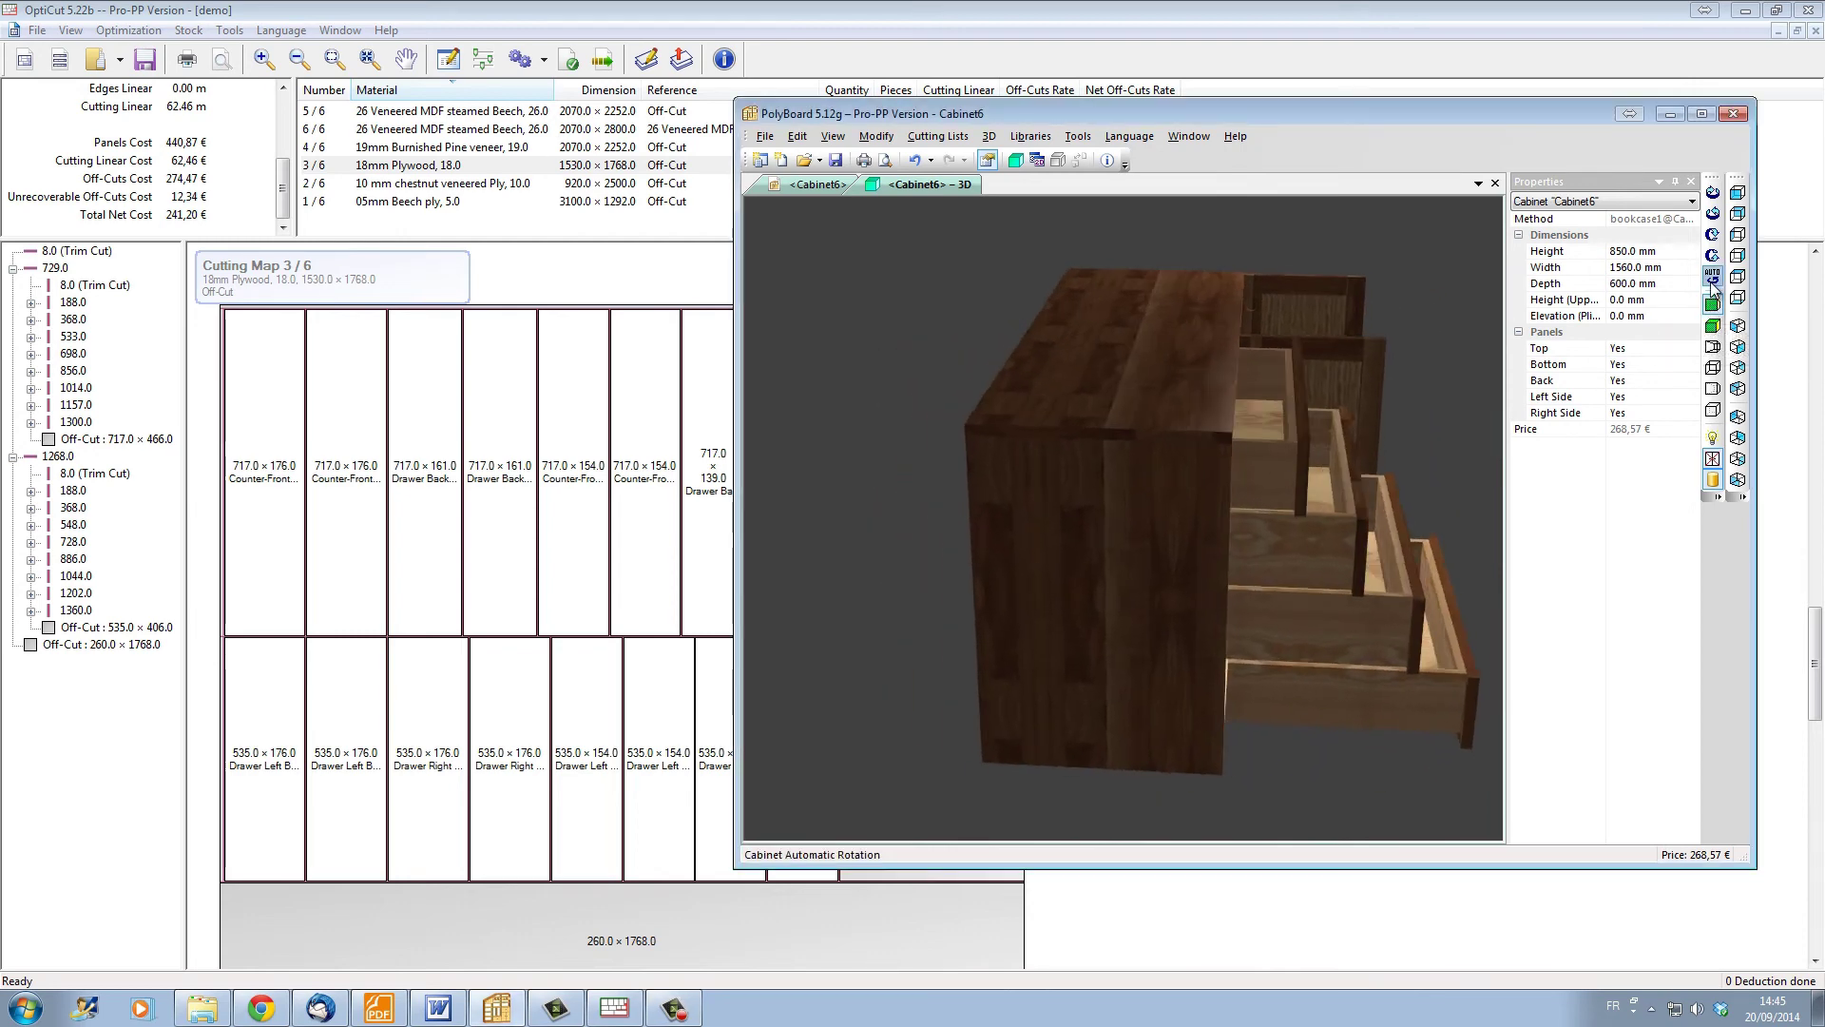